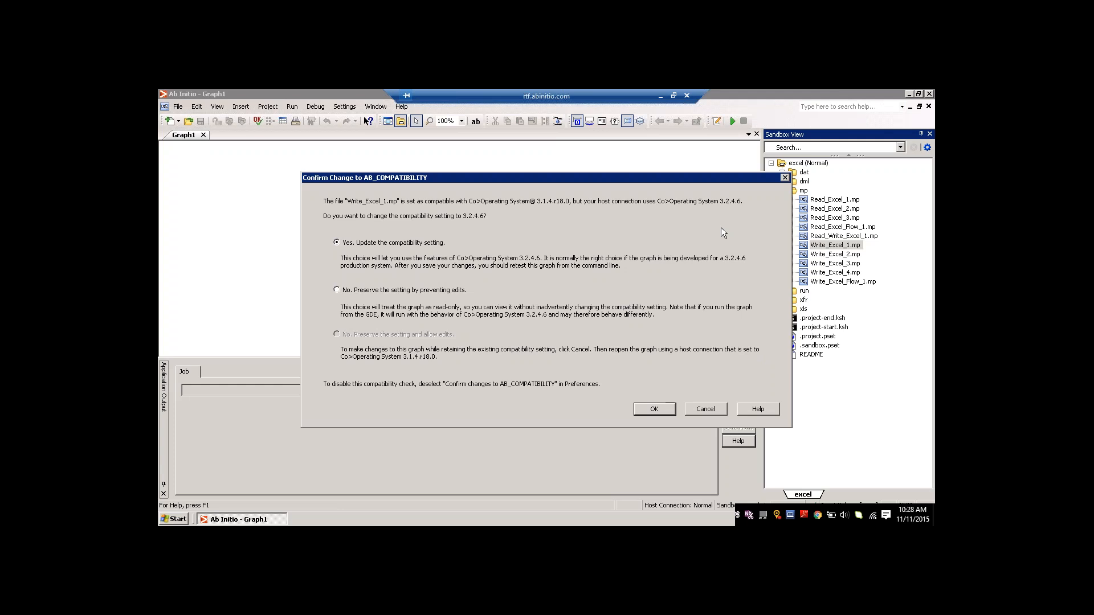
Step: Update the graph's compatibility setting to 3.2.4.6 and move the Write Excel Spreadsheet component farther away from the Concatenate component
key(Return)
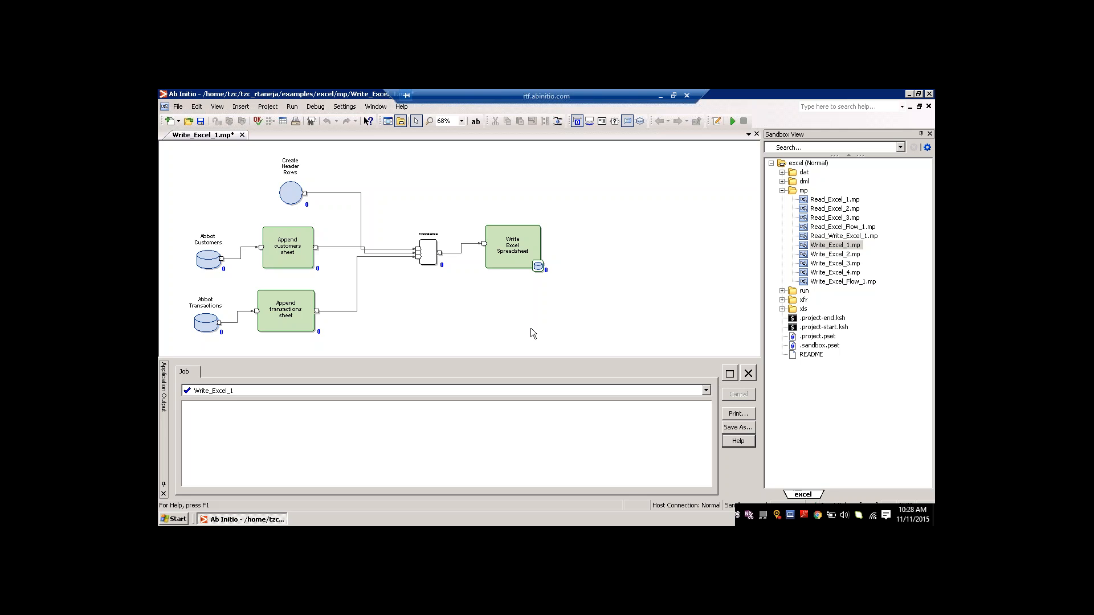
drag(517, 247, 563, 248)
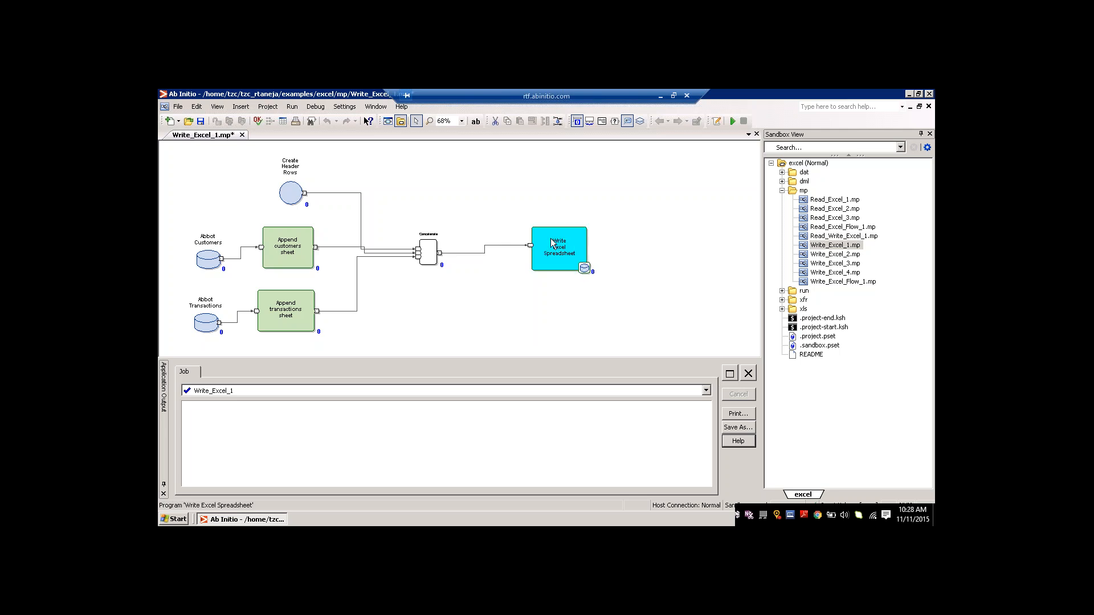
click(512, 221)
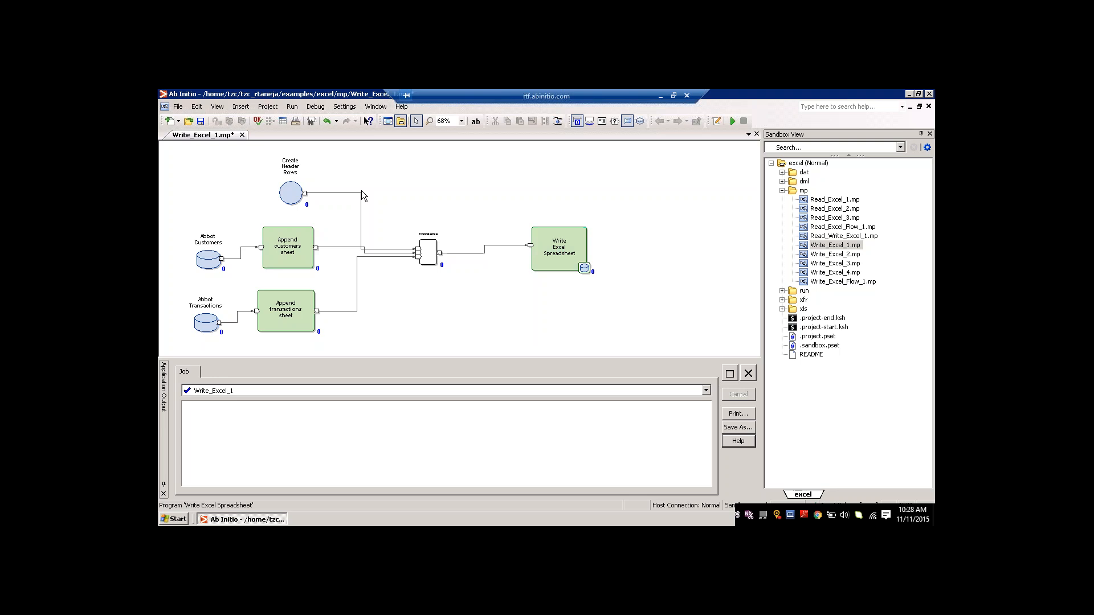
click(291, 107)
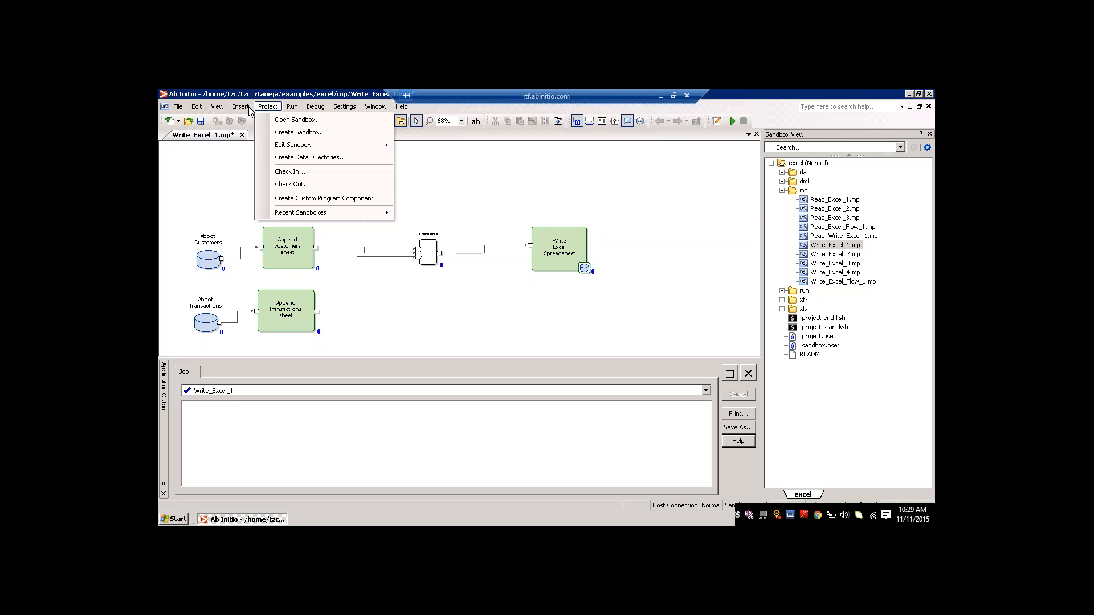
click(234, 109)
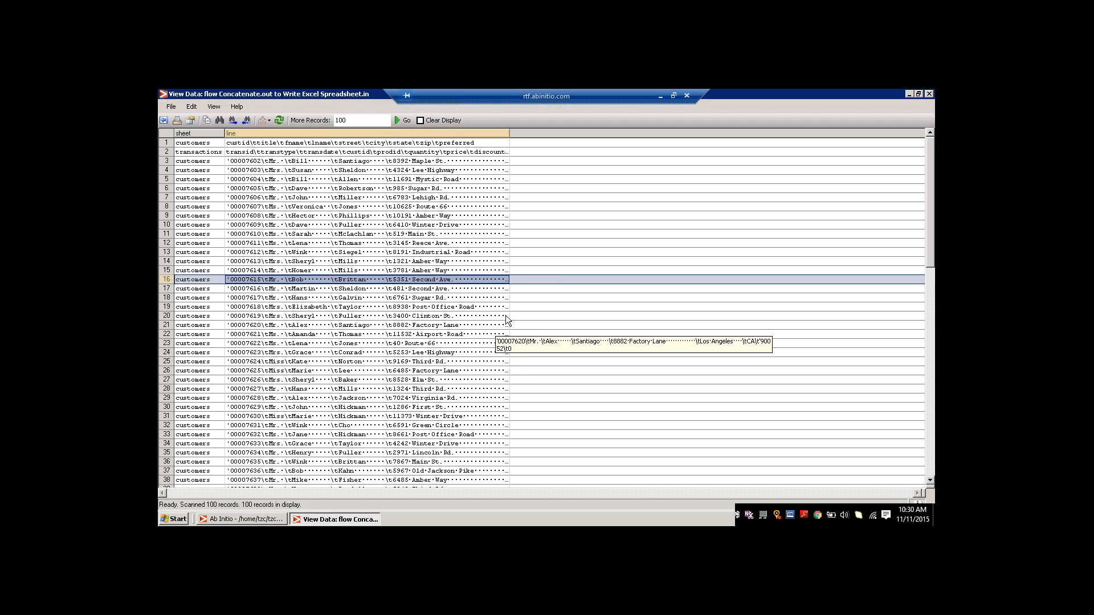
Step: Examine the record in row 20 of the data flowing from Concatenate into Write Excel Spreadsheet
click(462, 317)
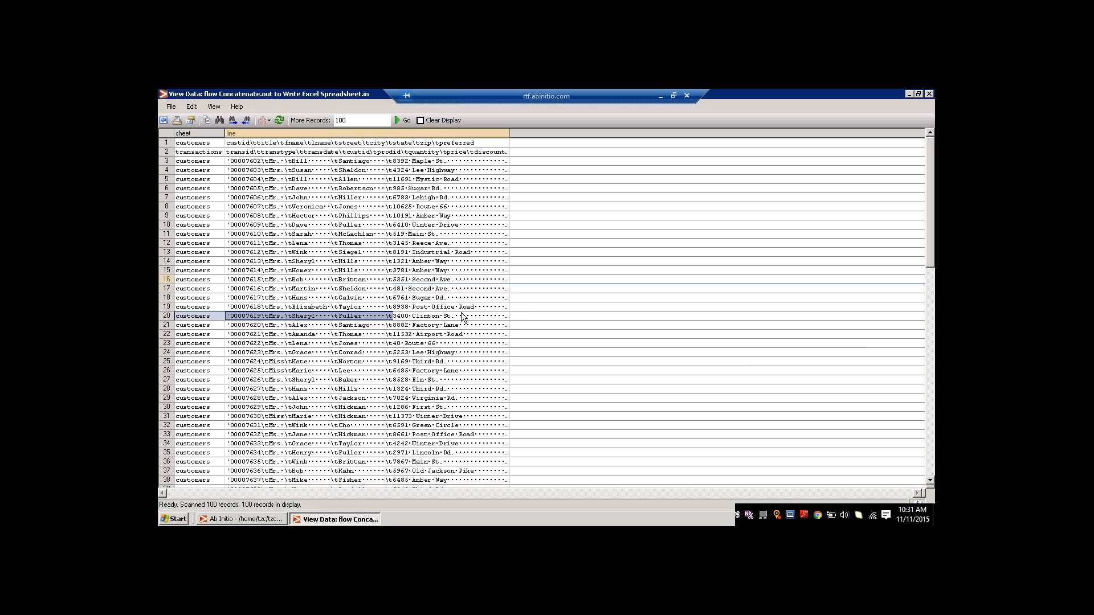
click(463, 317)
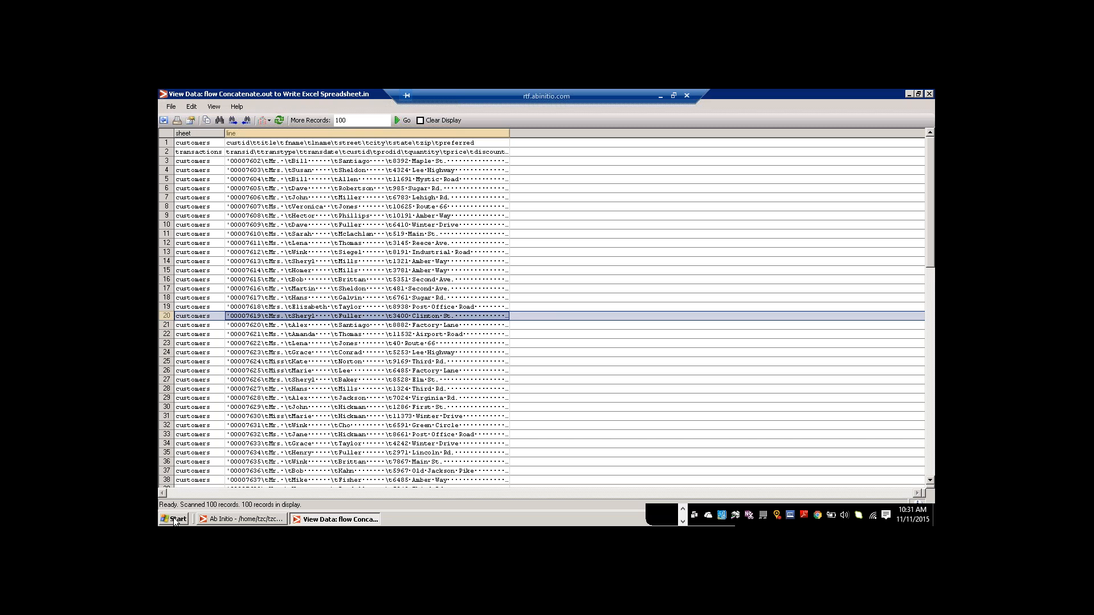
click(175, 520)
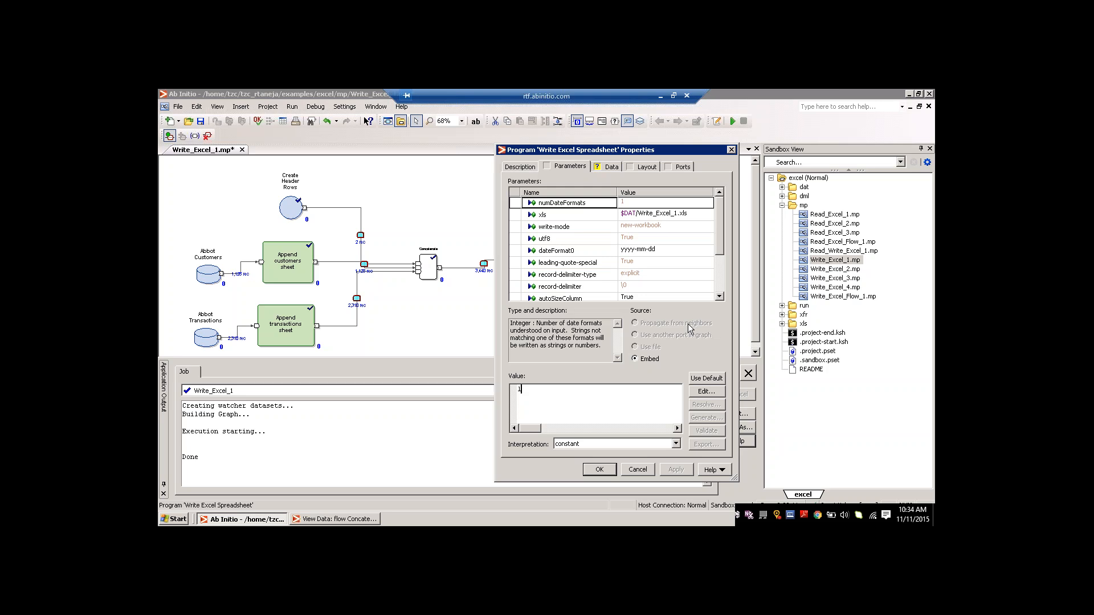
Step: Set the numDateFormats parameter of the Write Excel Spreadsheet component to 3
click(243, 519)
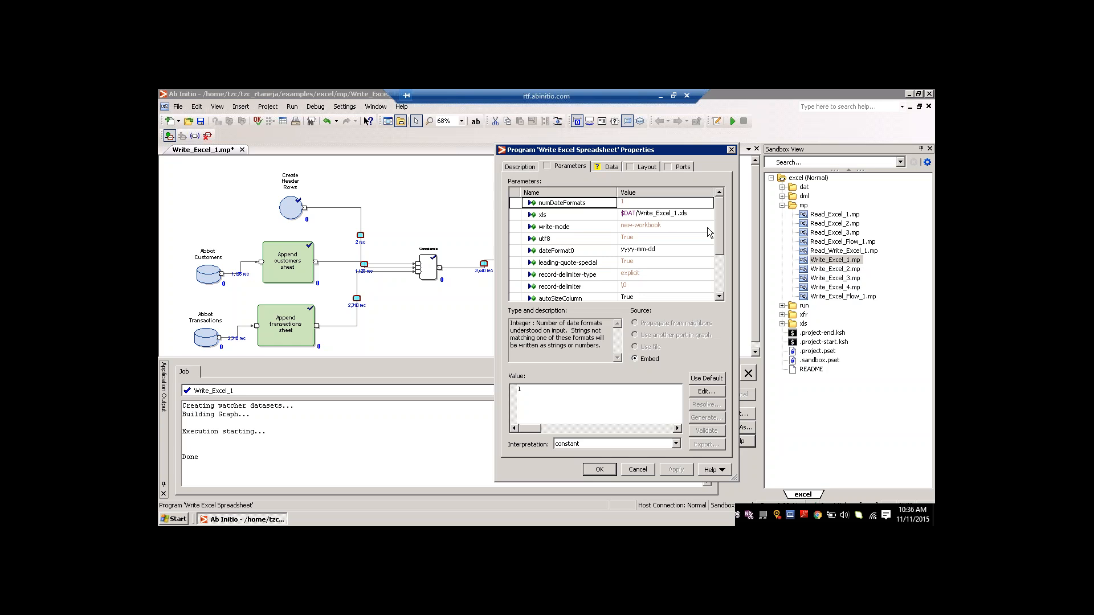
click(723, 258)
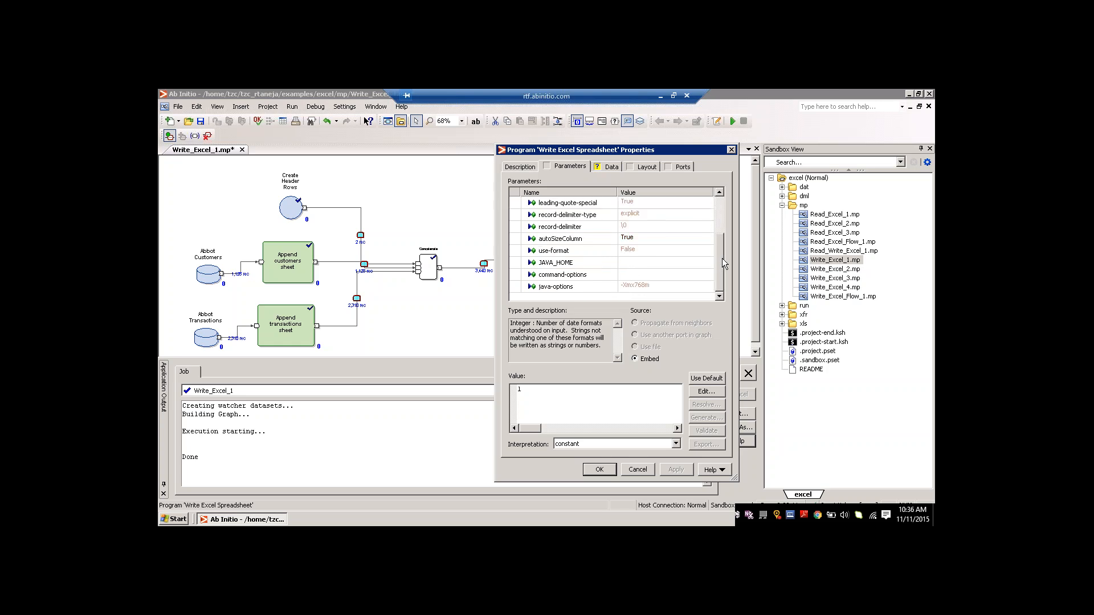
click(720, 228)
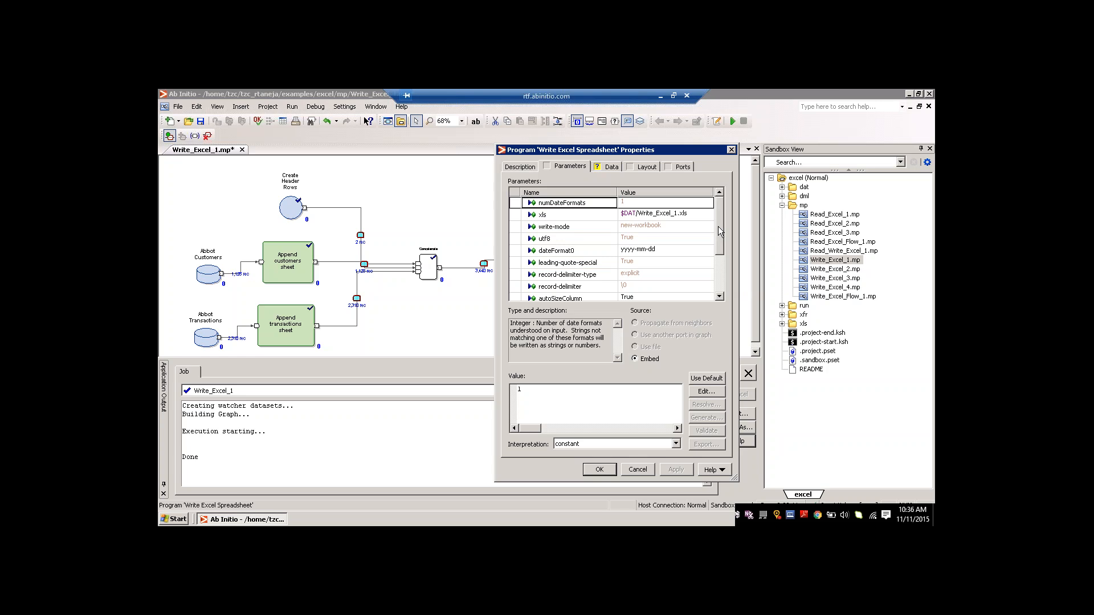
drag(718, 226, 717, 265)
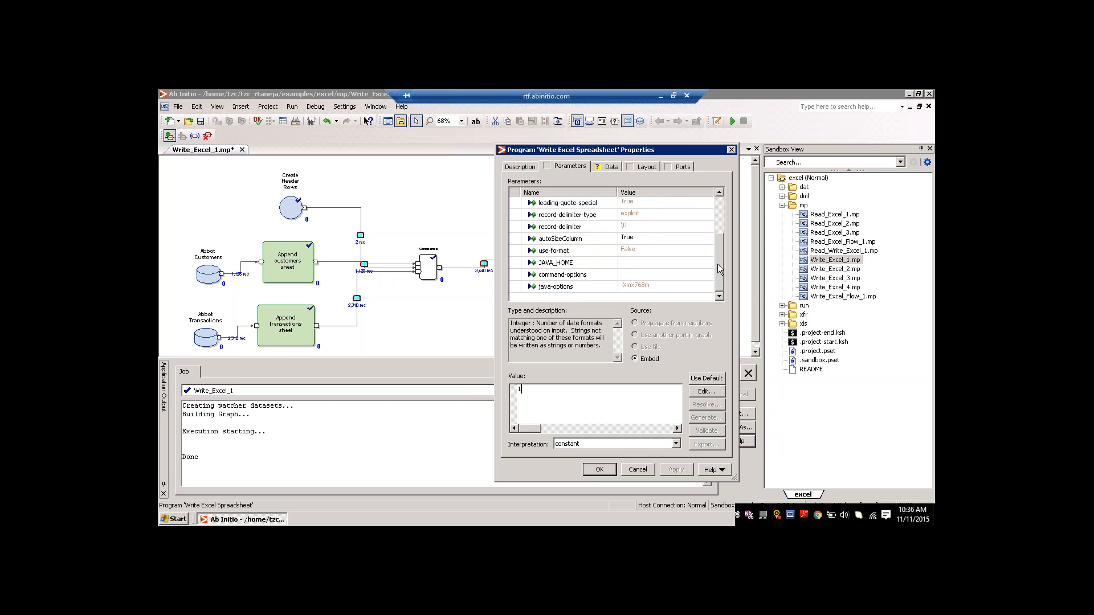
drag(717, 264, 717, 224)
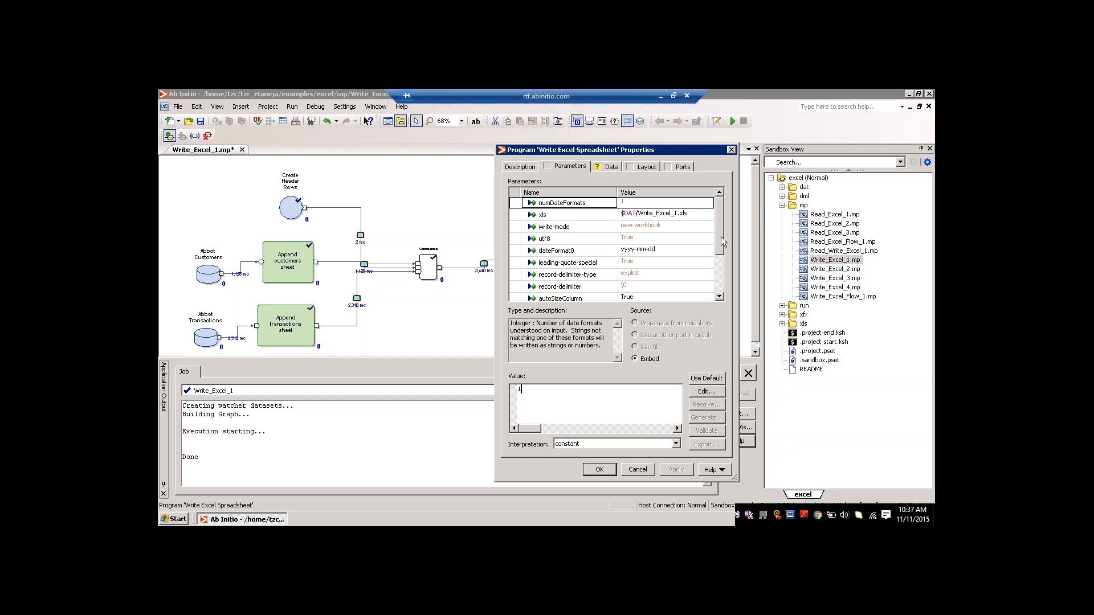
click(634, 203)
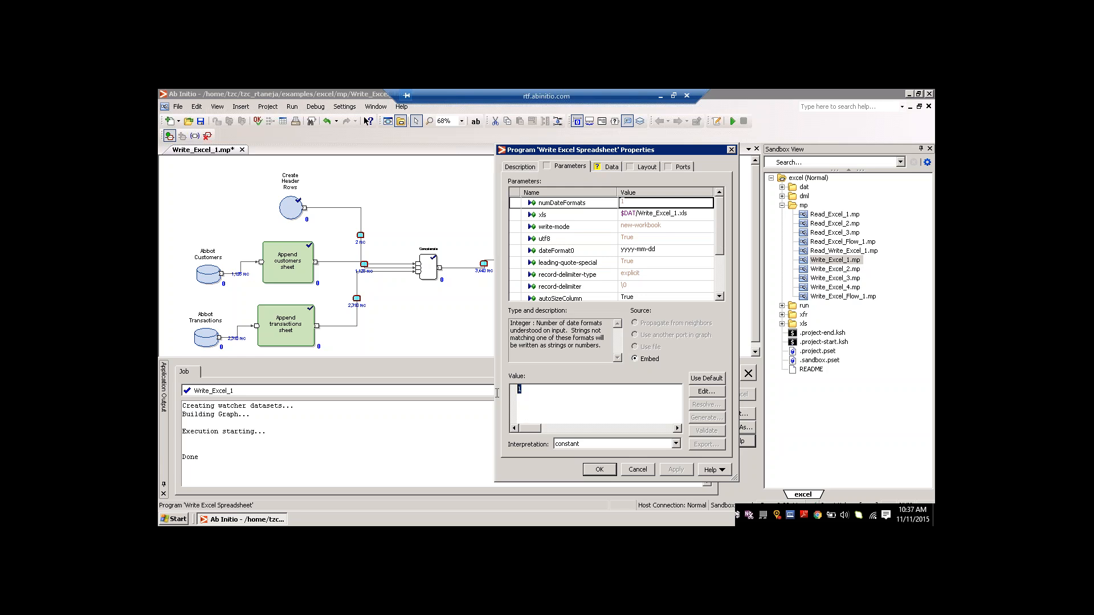
text(3)
click(658, 242)
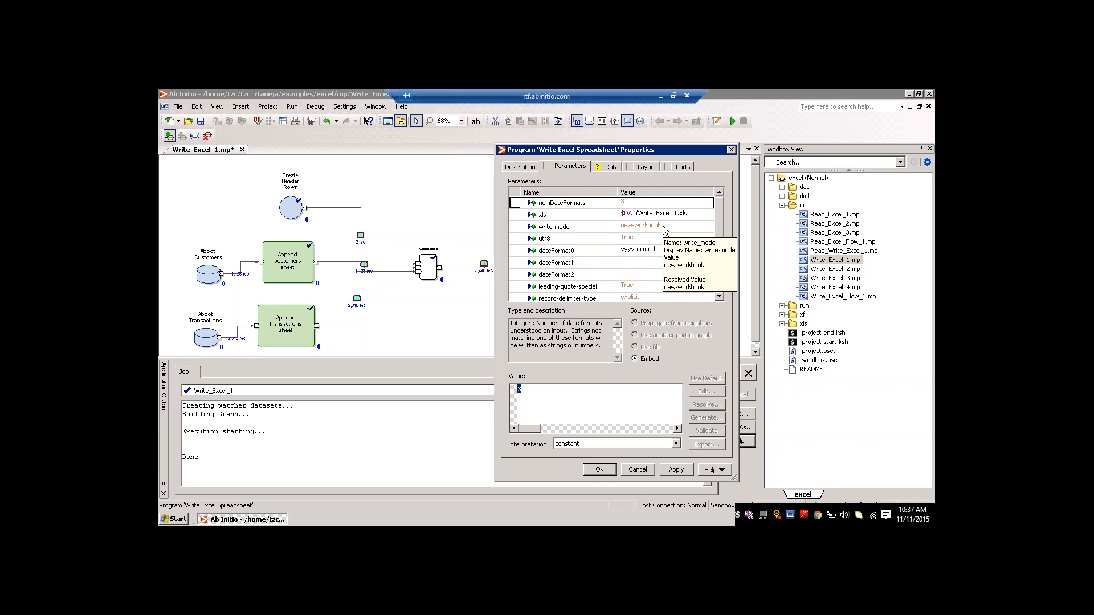
Step: Set the write-mode parameter to append-records and open the source-xls parameter for editing
click(662, 226)
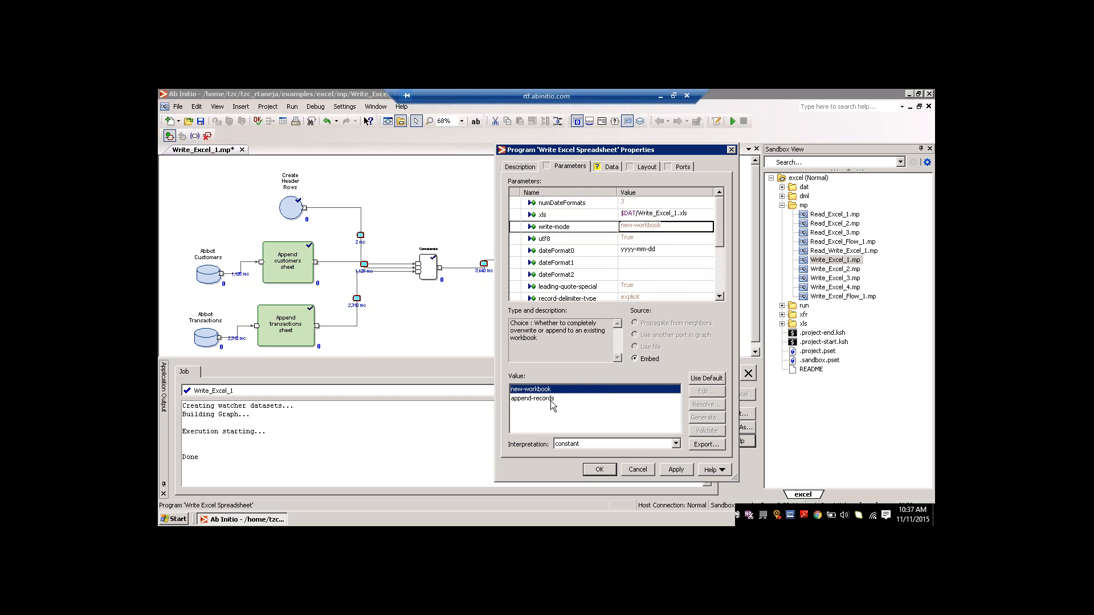
click(556, 399)
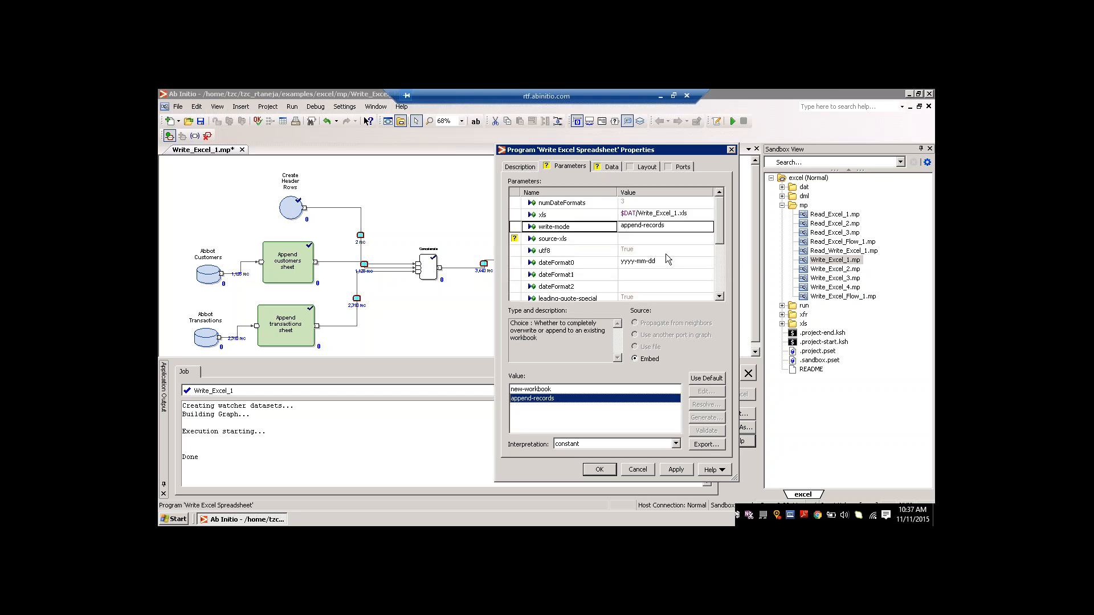
click(637, 241)
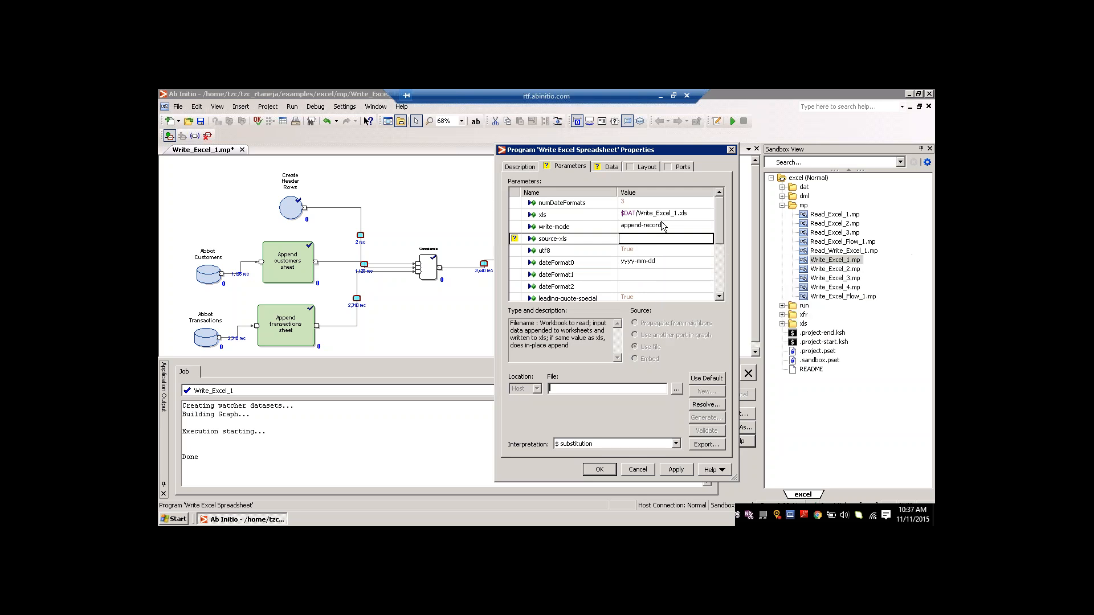
click(580, 214)
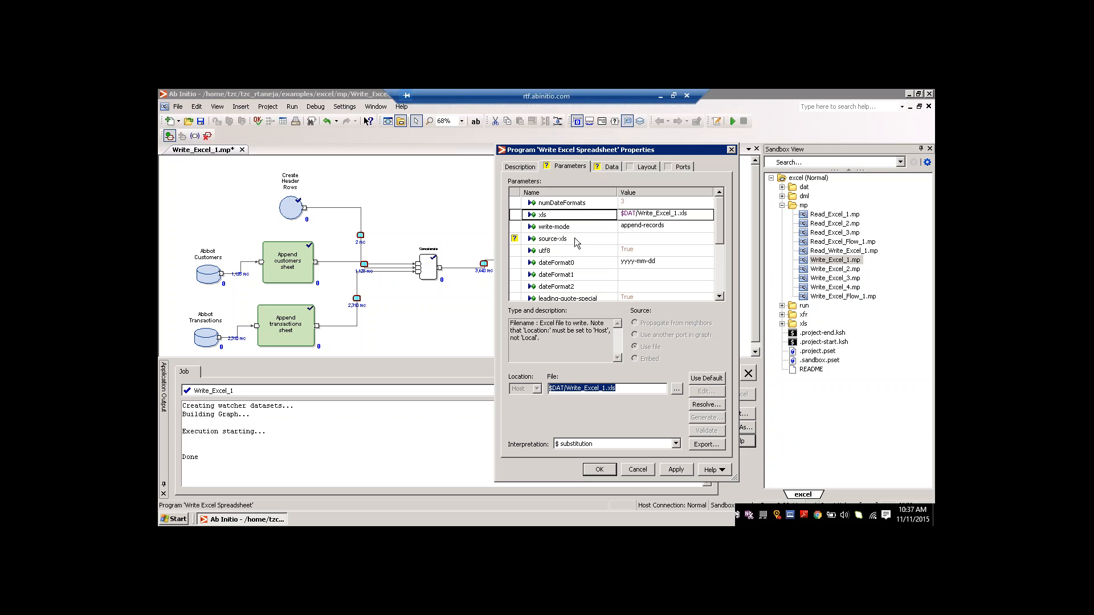
click(575, 237)
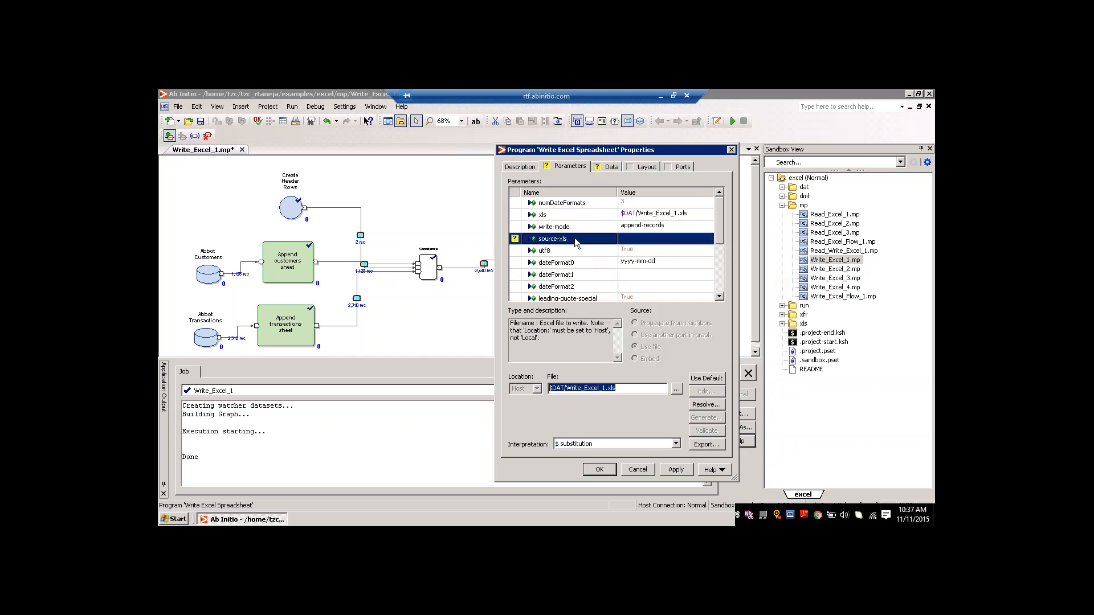
click(651, 238)
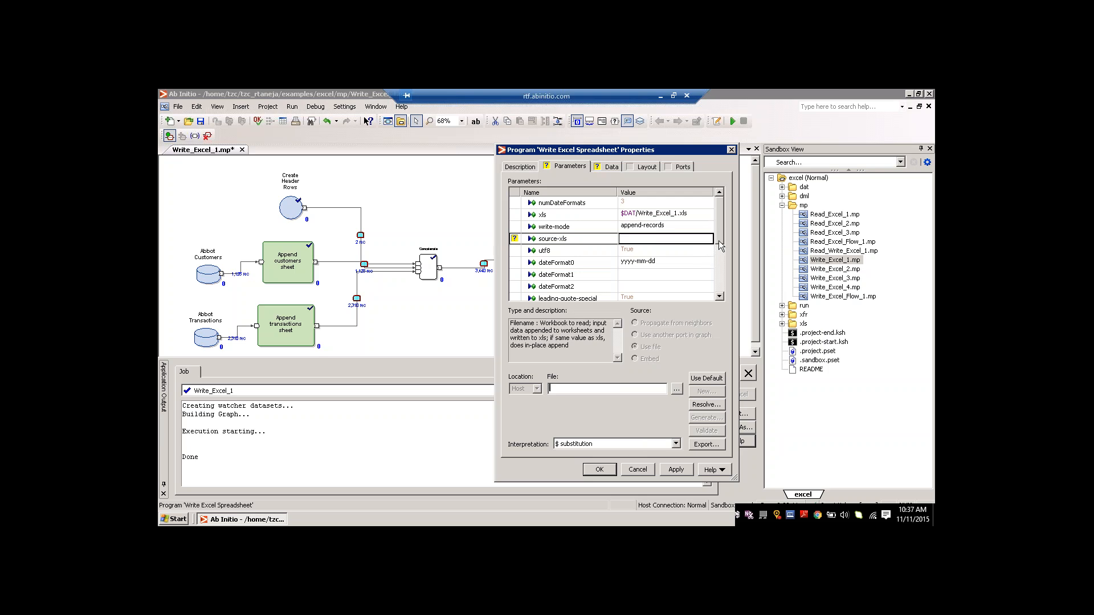
Step: Examine the remaining Write Excel Spreadsheet parameters, including the date formats and the choices for record-delimiter-type
drag(719, 241, 720, 245)
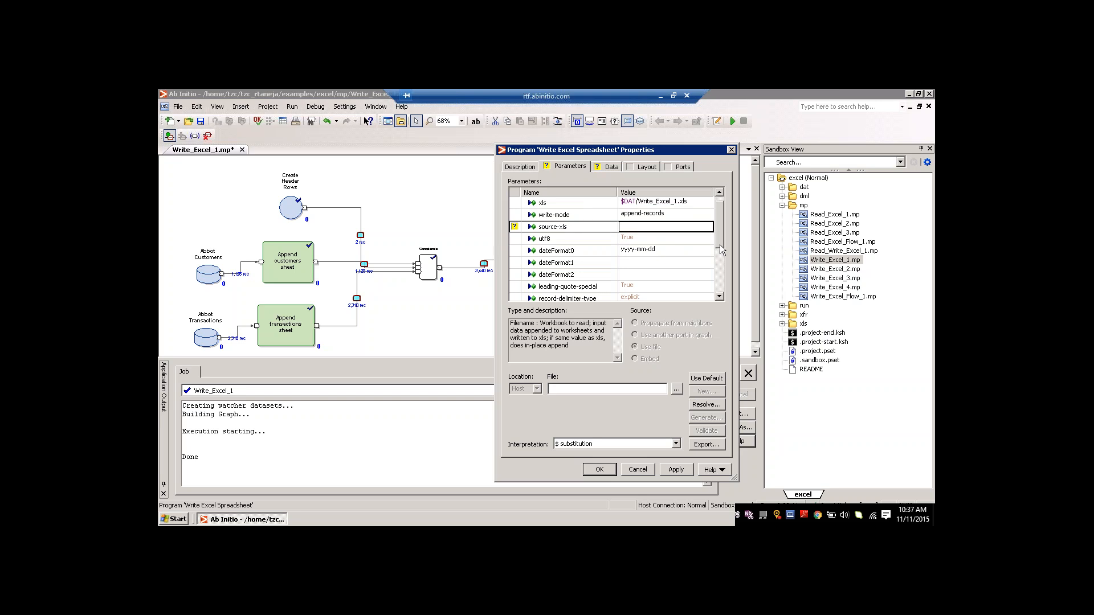
mouse_move(719, 251)
mouse_down()
mouse_move(718, 281)
mouse_move(719, 252)
mouse_up()
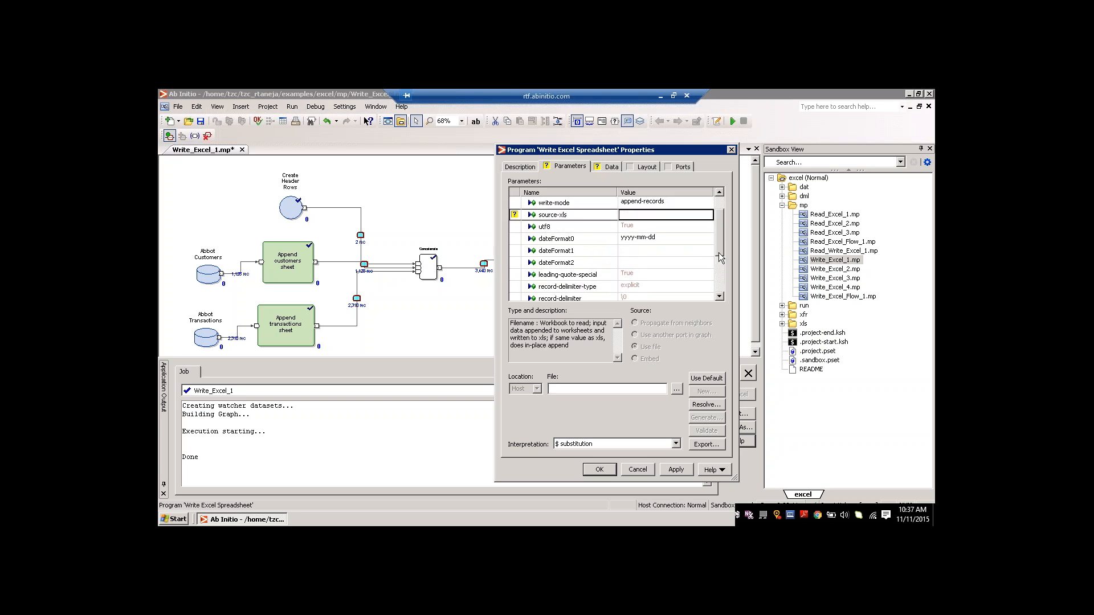
click(719, 297)
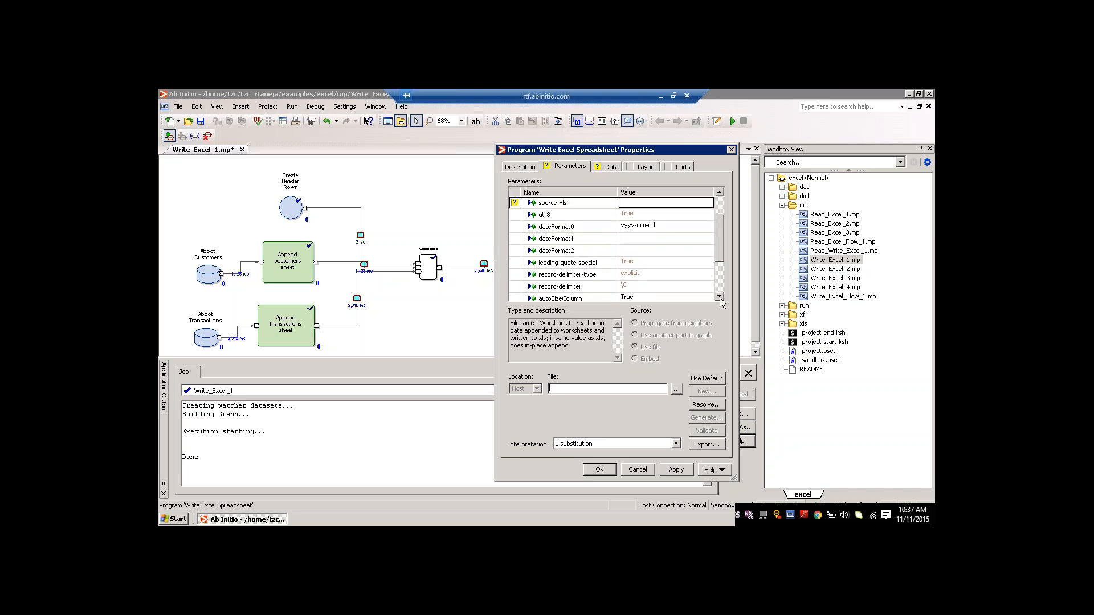
click(719, 297)
click(720, 297)
click(719, 297)
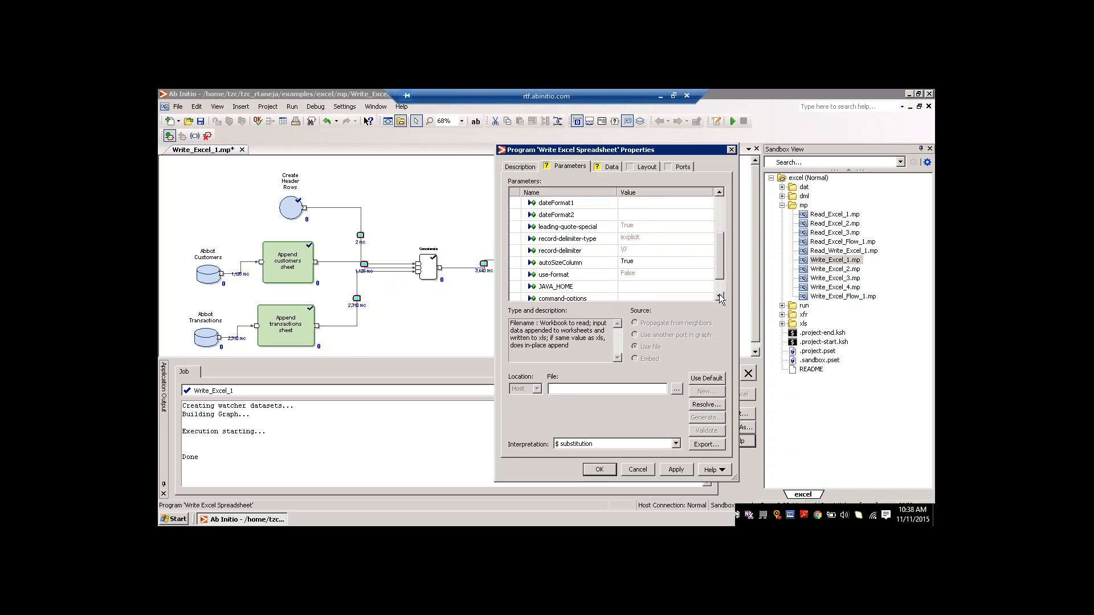
drag(720, 273, 720, 268)
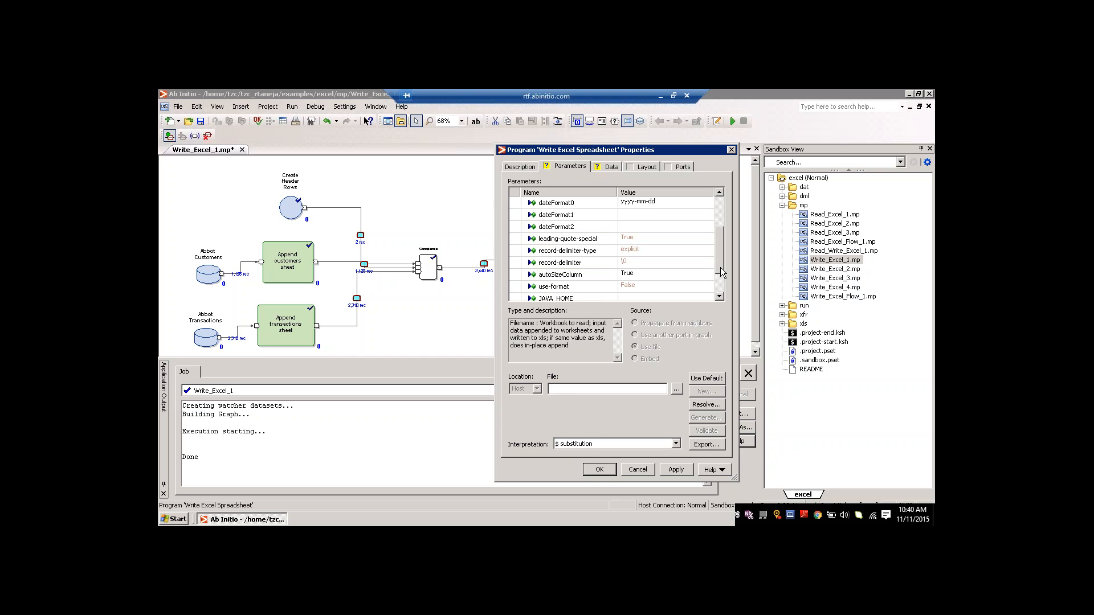
click(664, 253)
click(666, 255)
scroll(720, 266, down, 1)
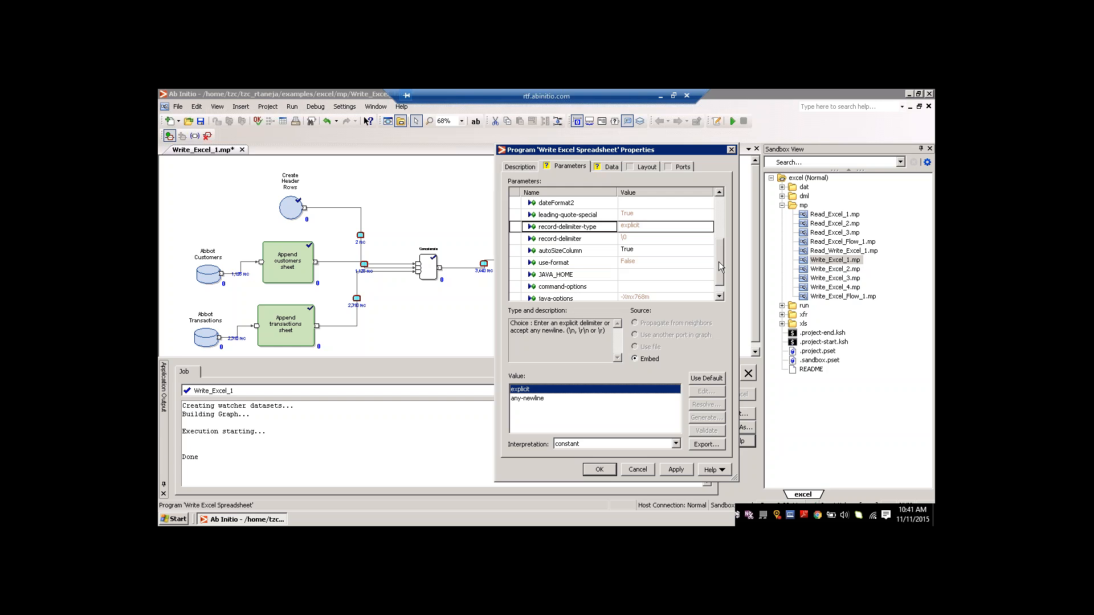
Step: Set the use-format parameter to True and open the format-attributes parameter
click(680, 263)
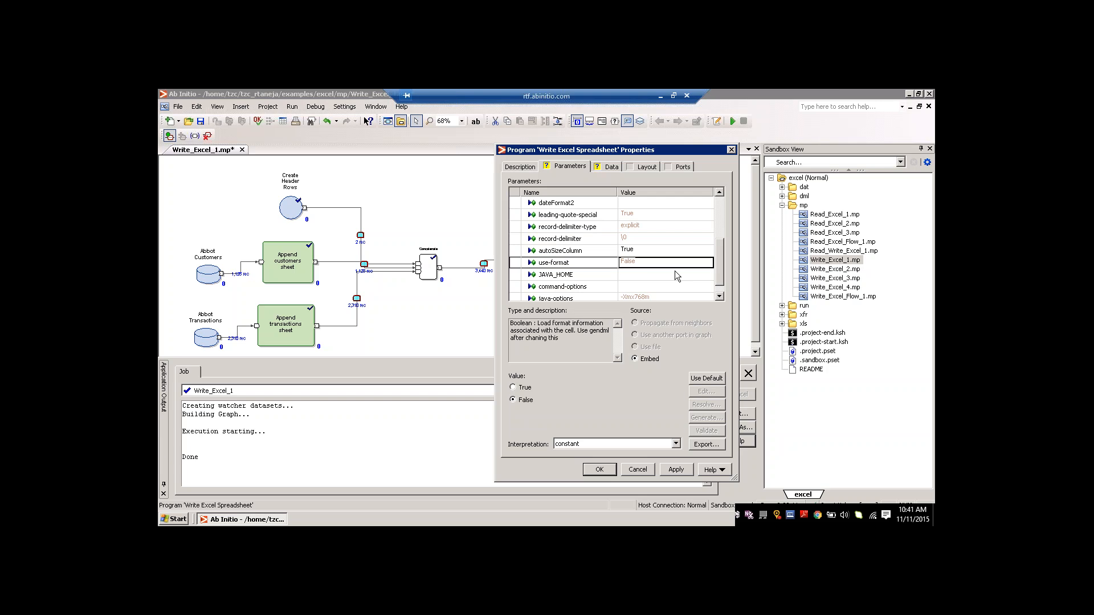
click(522, 387)
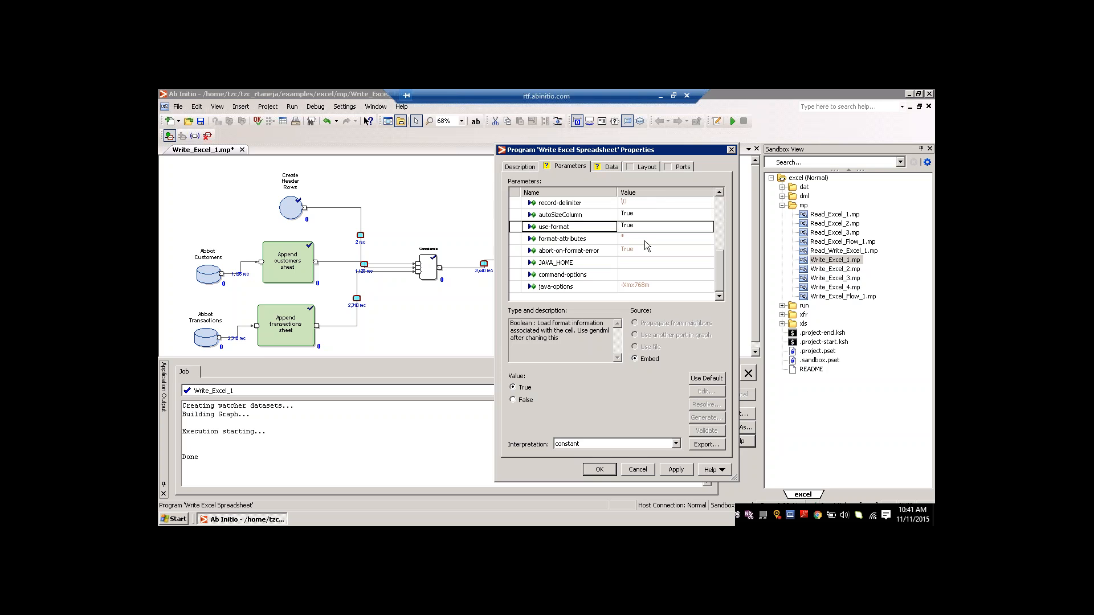
click(644, 241)
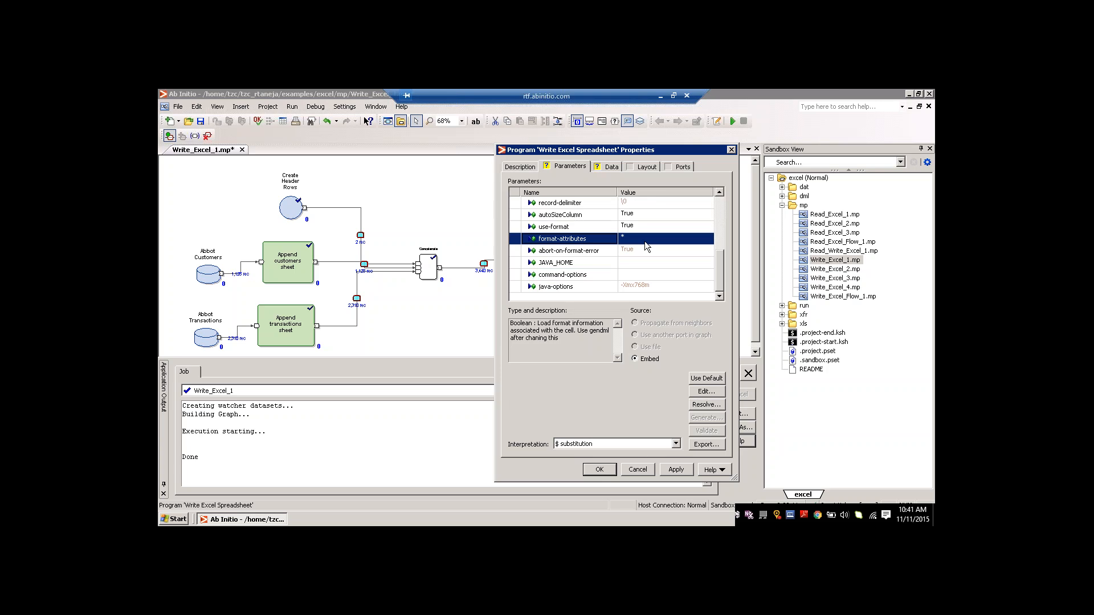
key(Up)
key(Down)
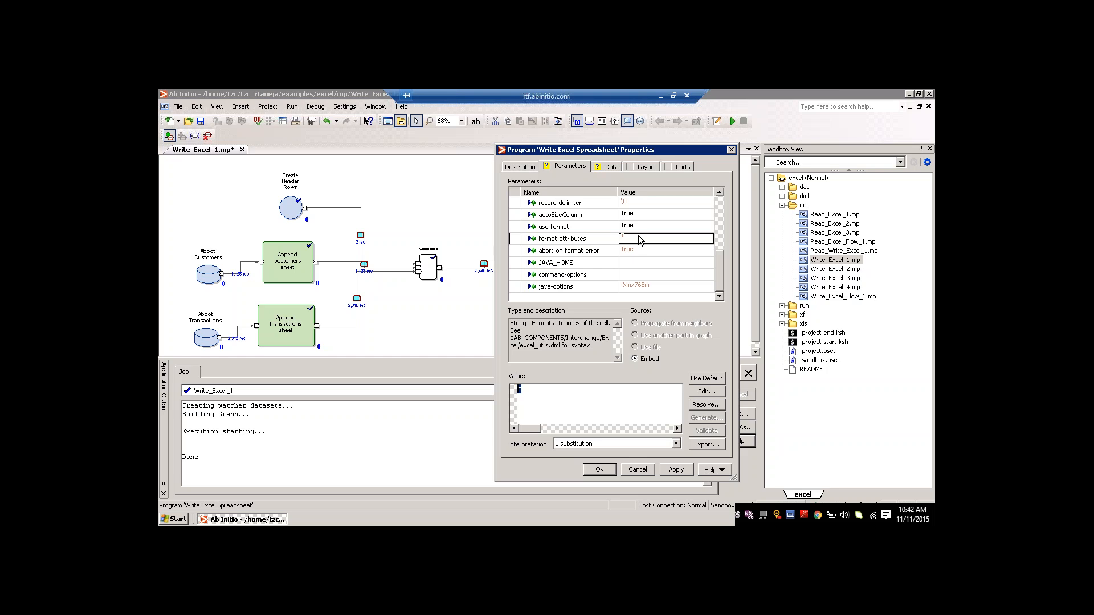
Step: Switch the use-format parameter to False and back to True to compare the parameters each setting offers
click(643, 228)
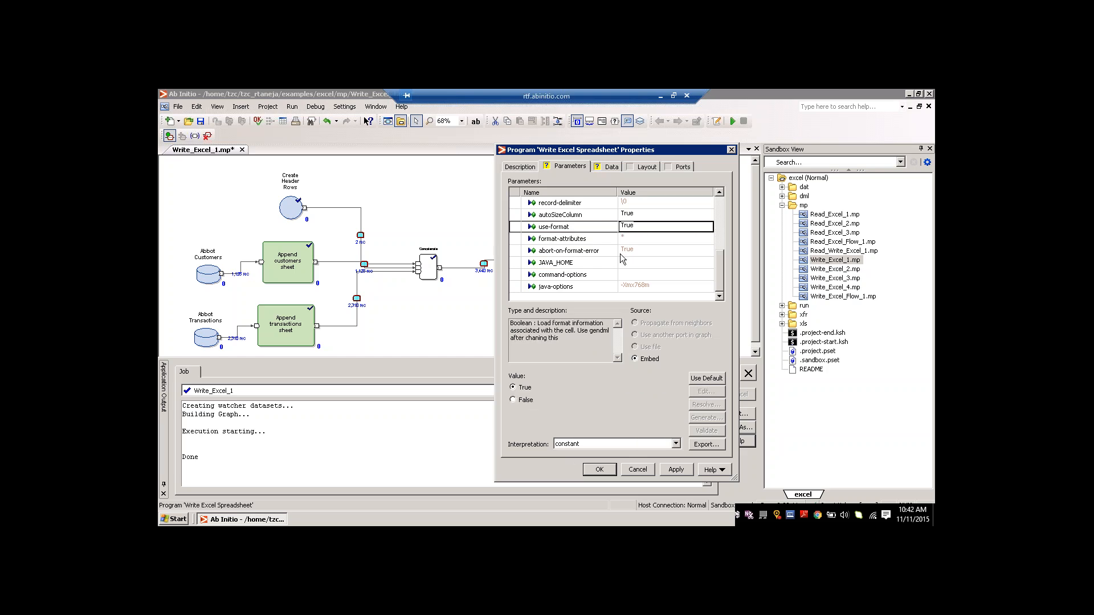
click(519, 400)
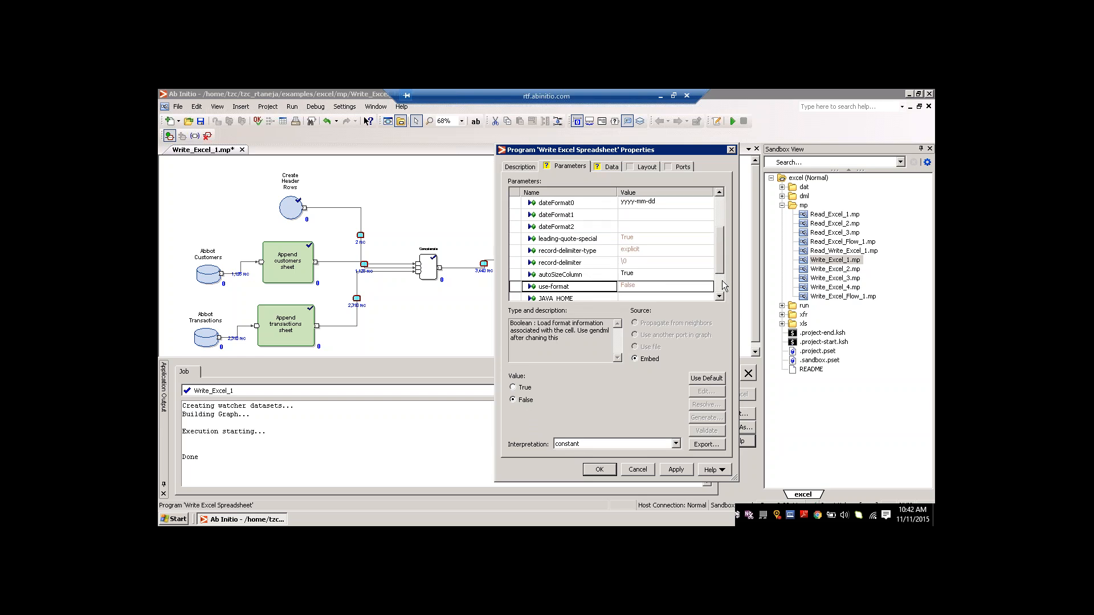
scroll(723, 280, down, 1)
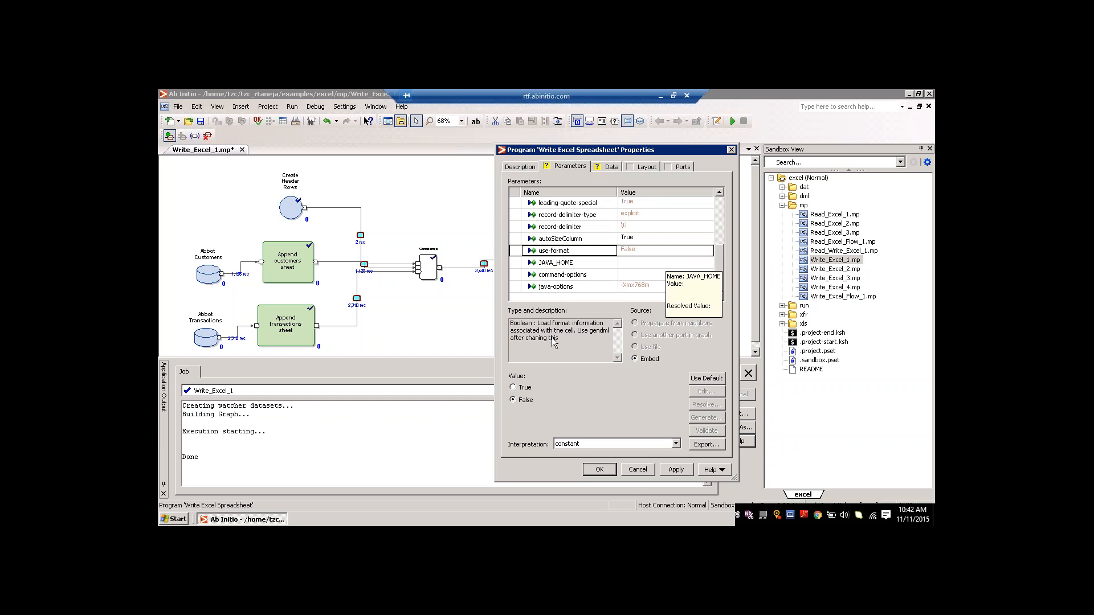
click(519, 387)
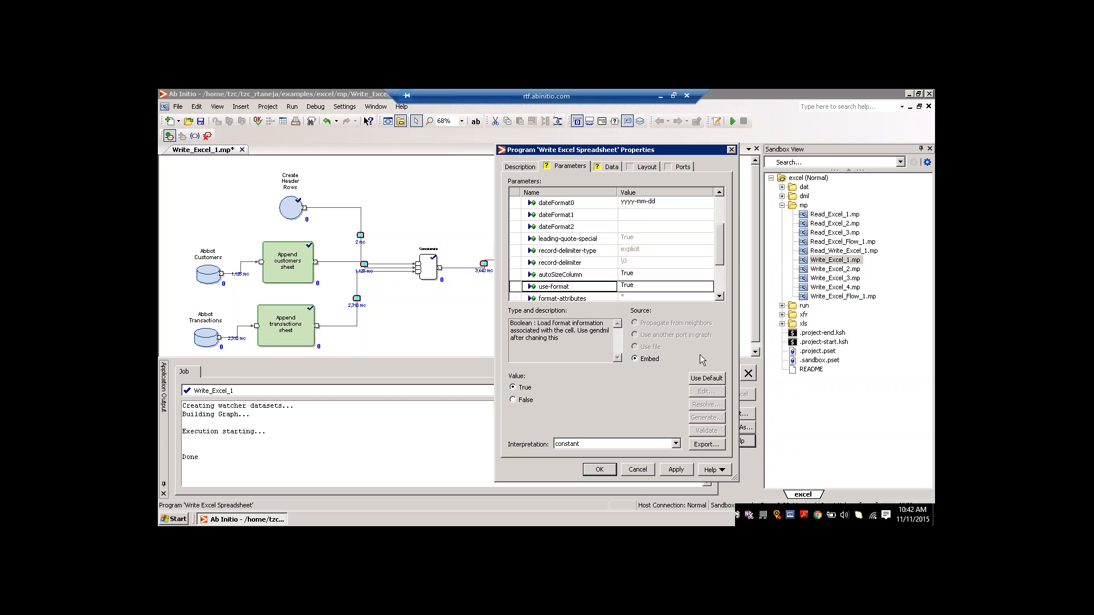
Step: Examine the descriptions and values of the command-options and java-options parameters
scroll(721, 282, down, 2)
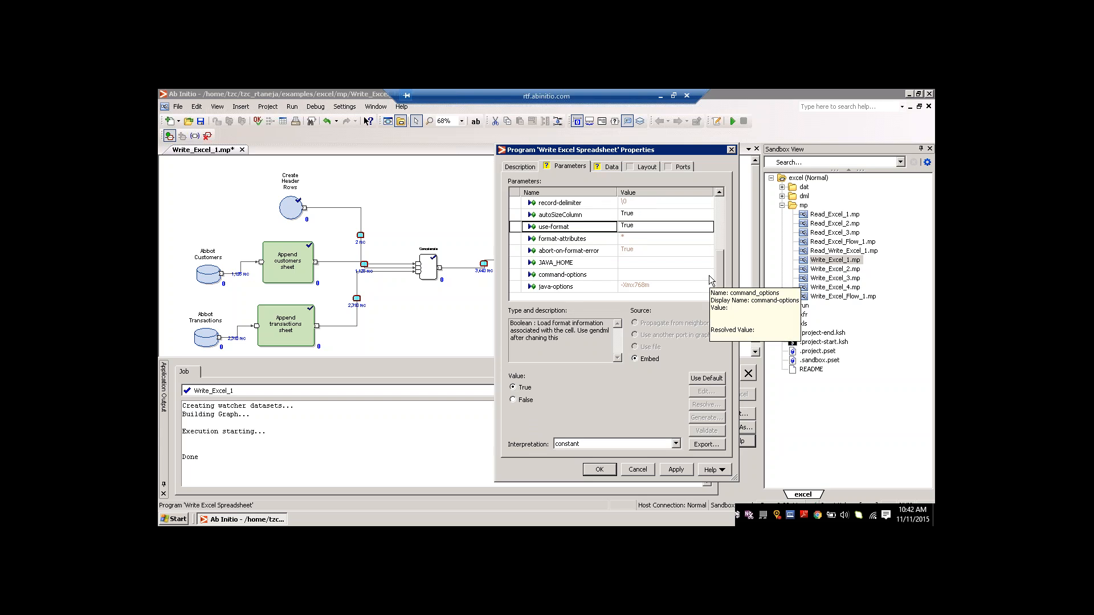
click(665, 275)
click(671, 279)
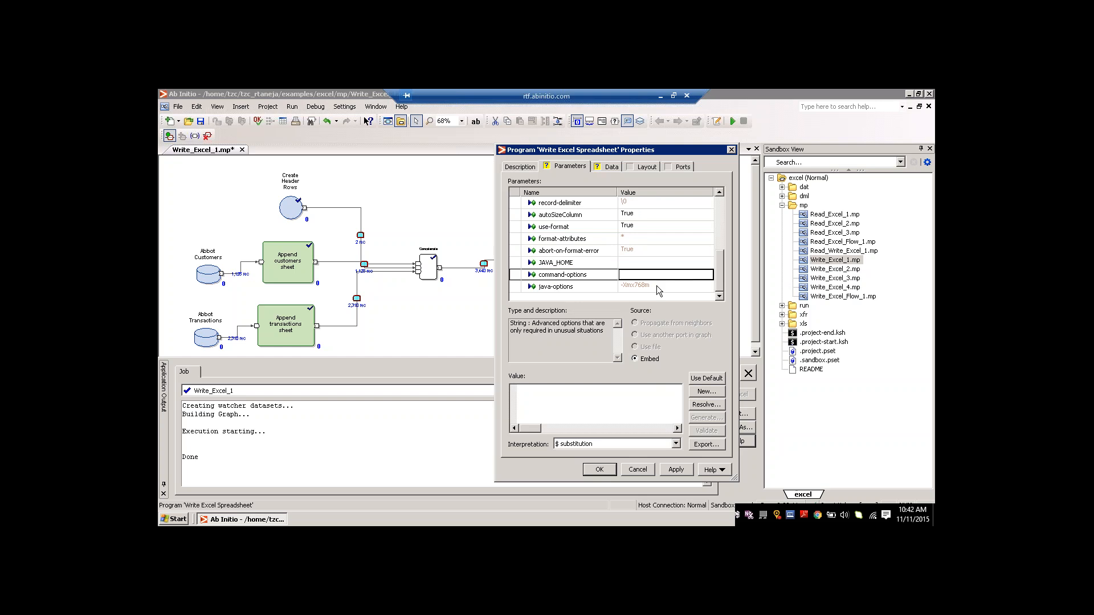
click(658, 285)
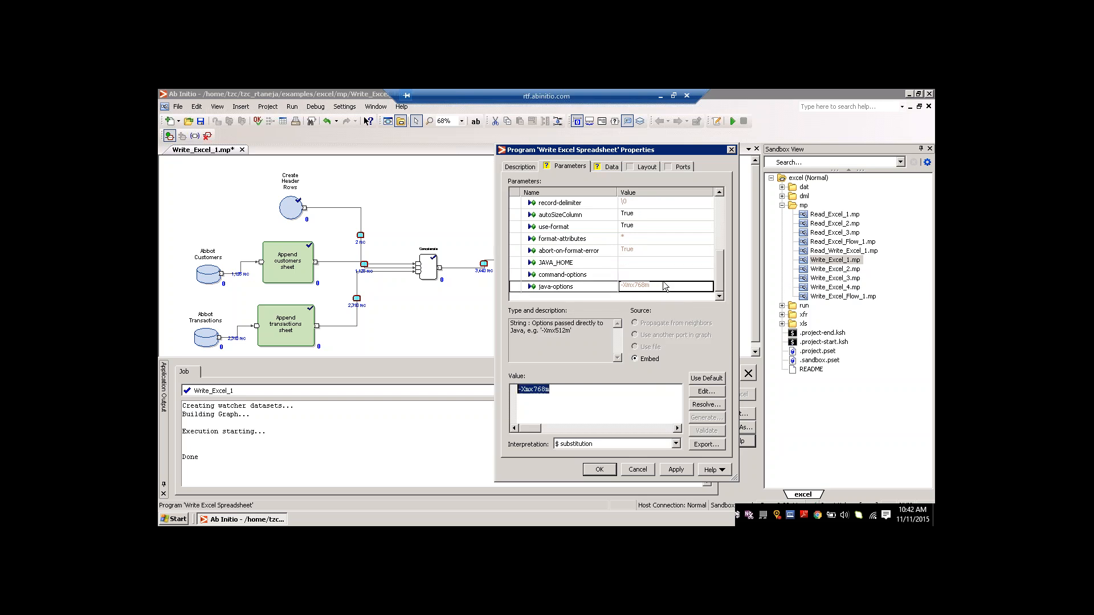
key(Up)
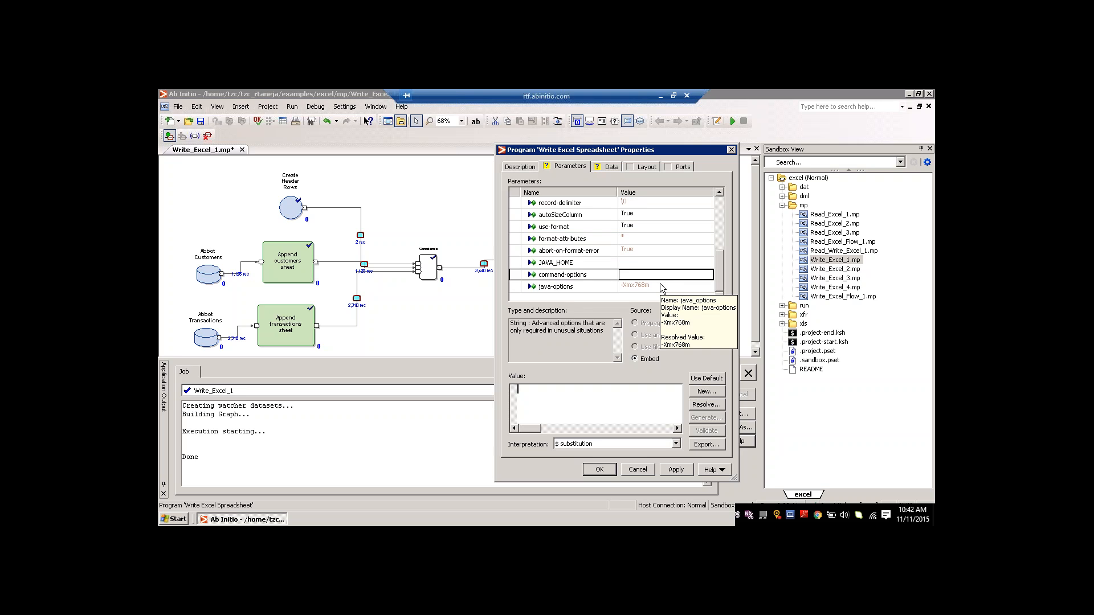
click(659, 283)
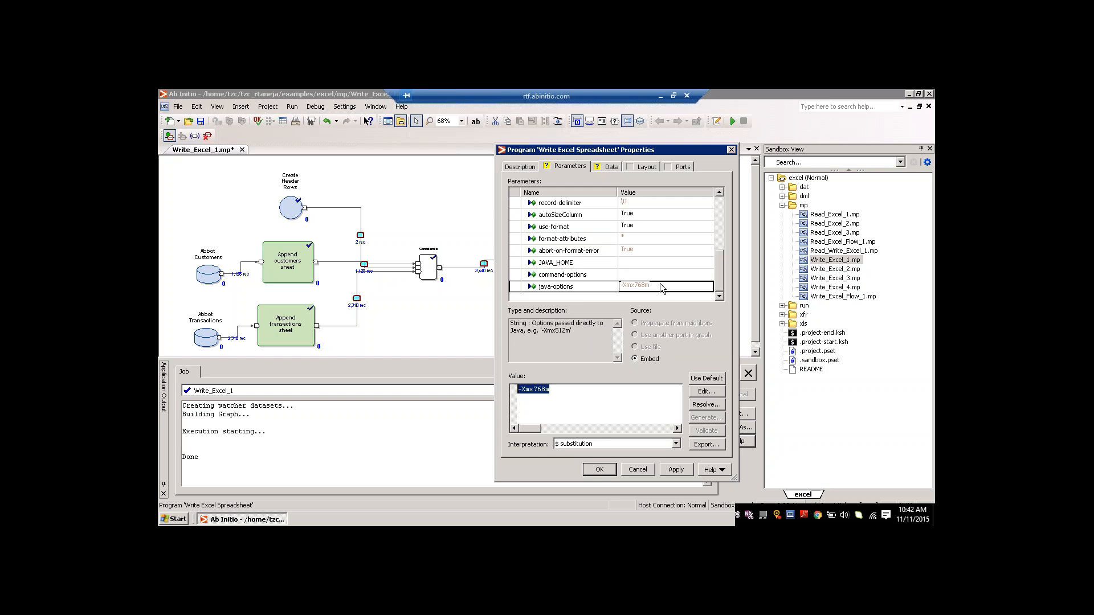
click(664, 274)
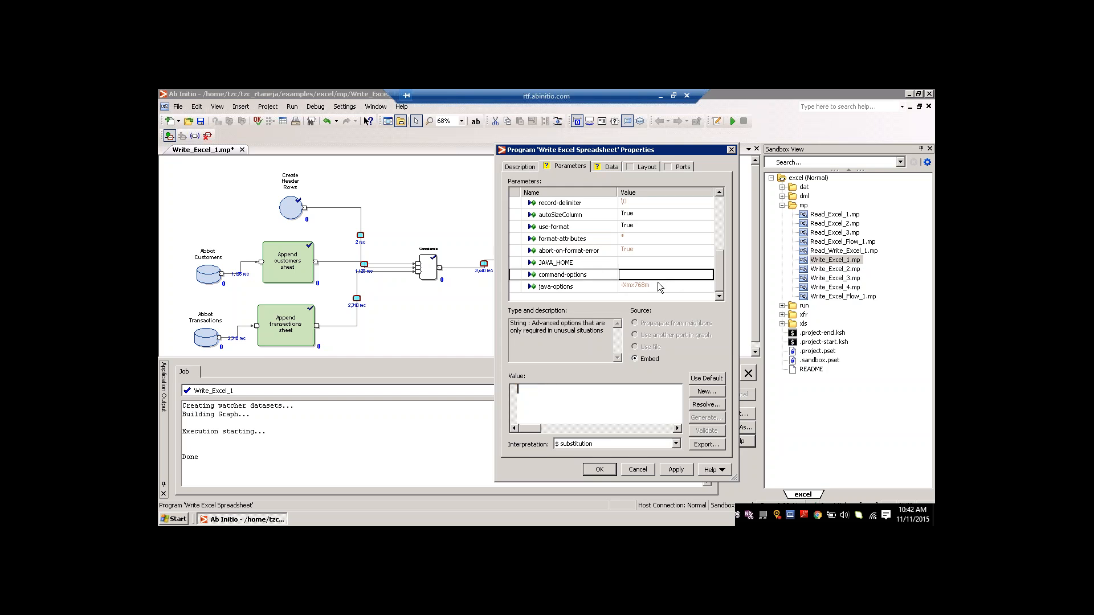
click(658, 283)
click(656, 279)
Step: Review the full parameter list of the component from numDateFormats to java-options
click(718, 240)
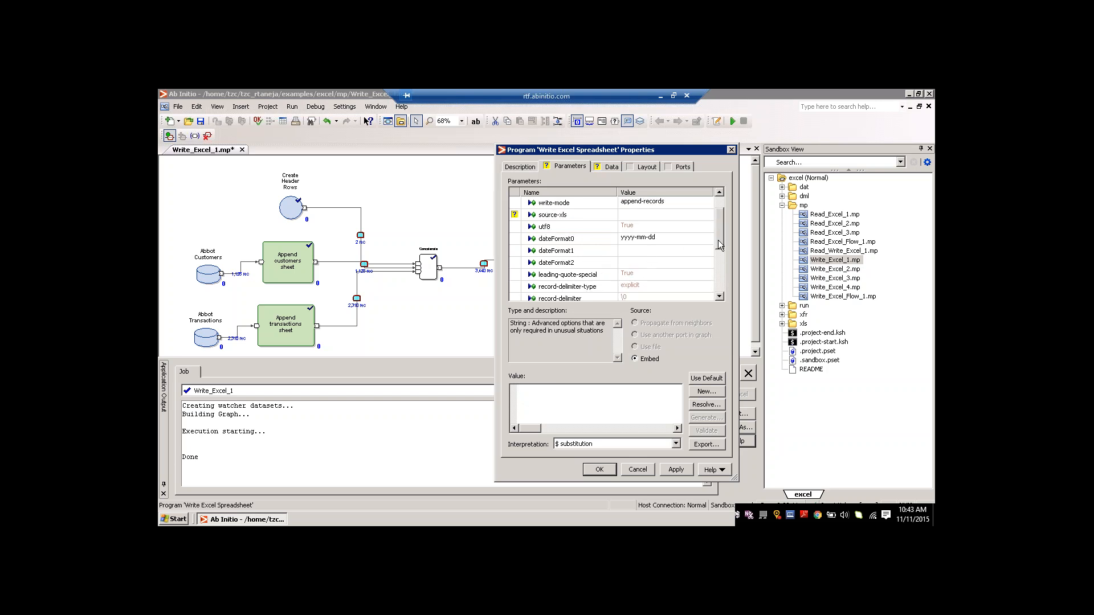
scroll(717, 232, up, 2)
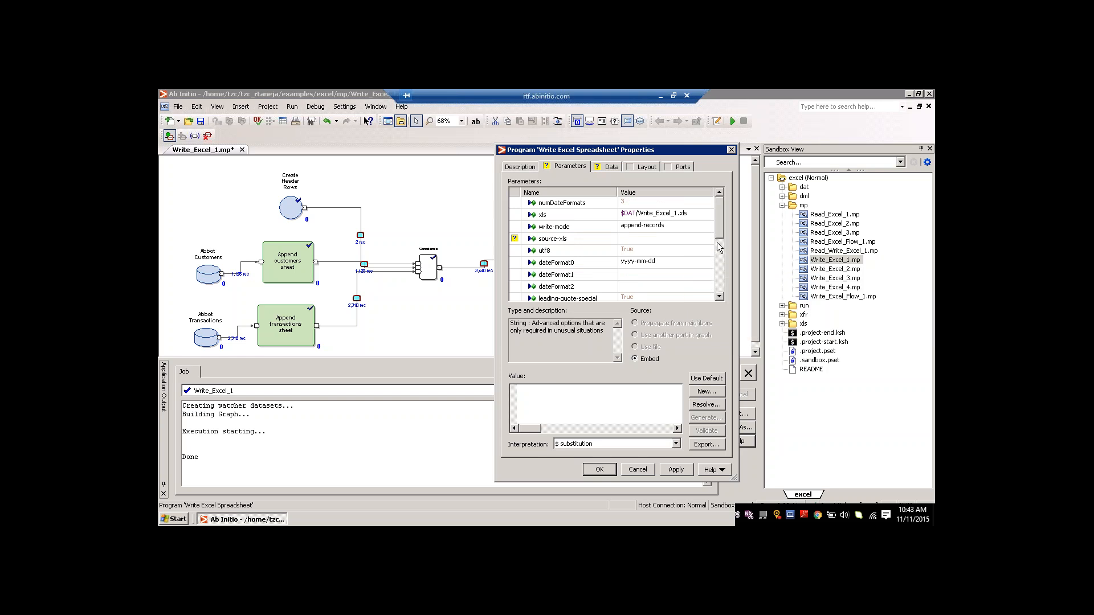
click(719, 245)
drag(719, 254, 718, 262)
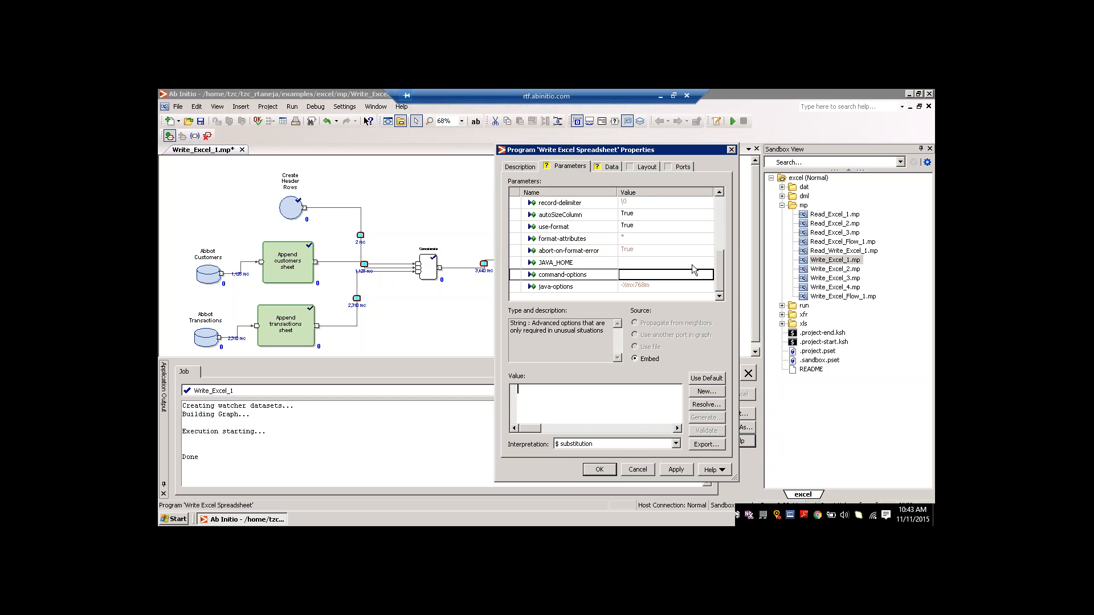
click(724, 245)
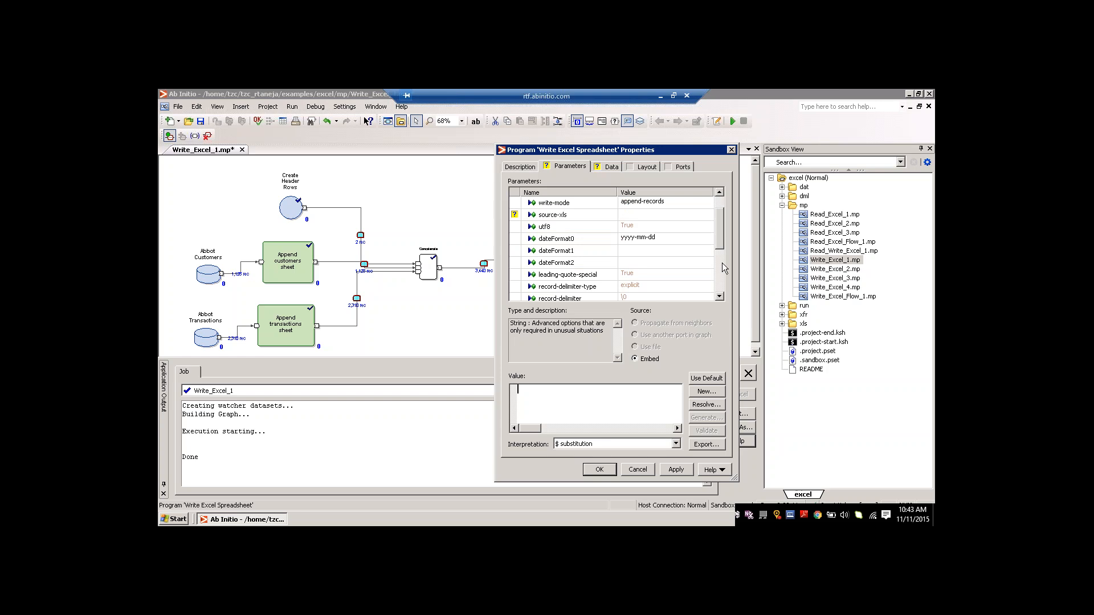
click(721, 292)
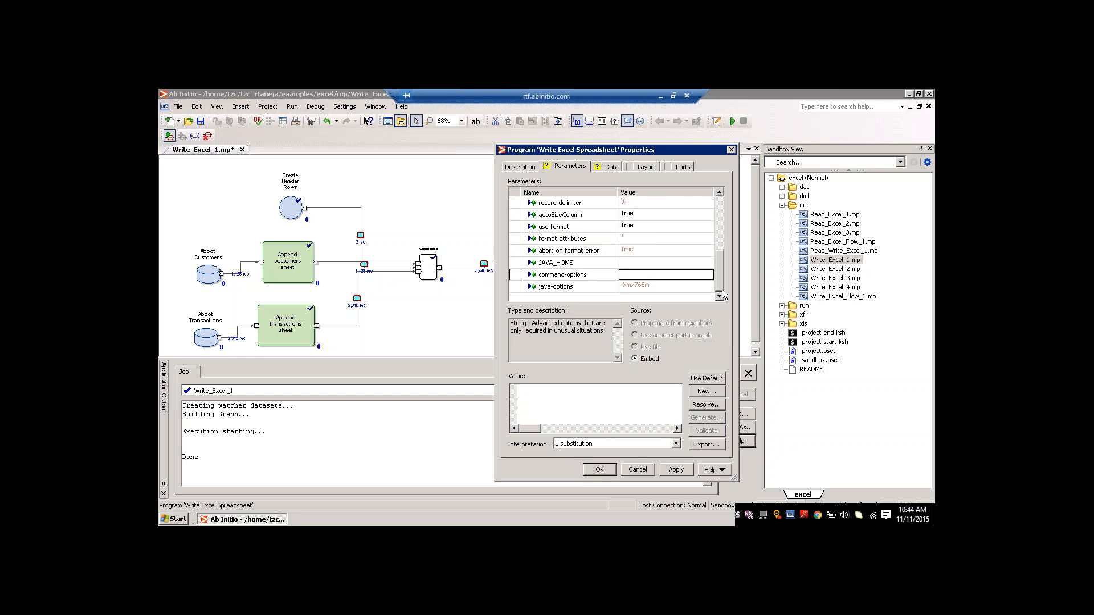
Step: Review the component's EME dataset, port record format and layout settings, and close its properties without saving the changes
click(610, 167)
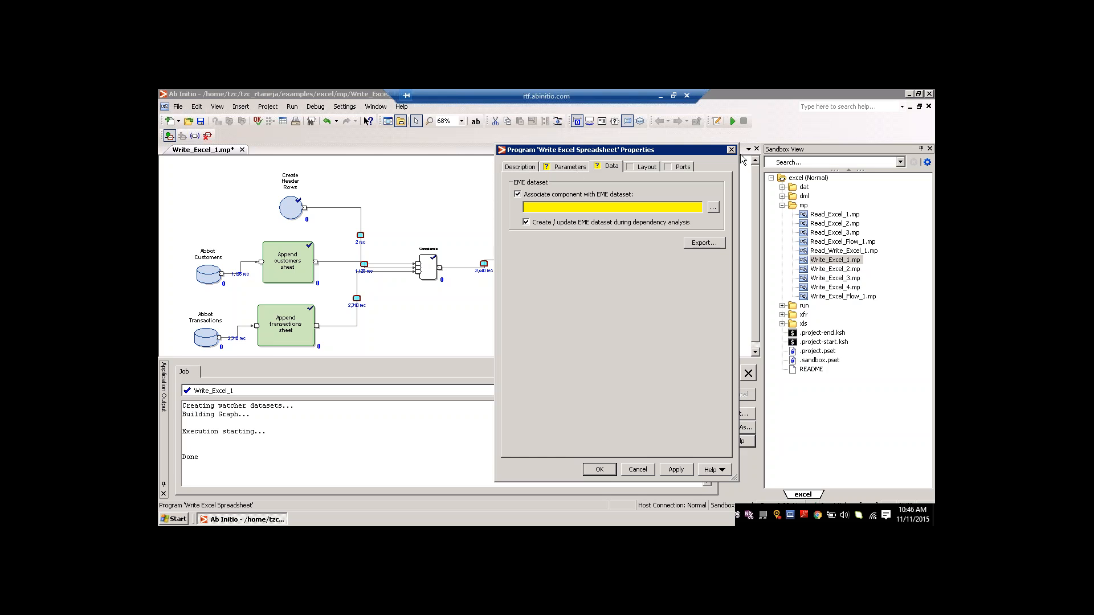
click(680, 169)
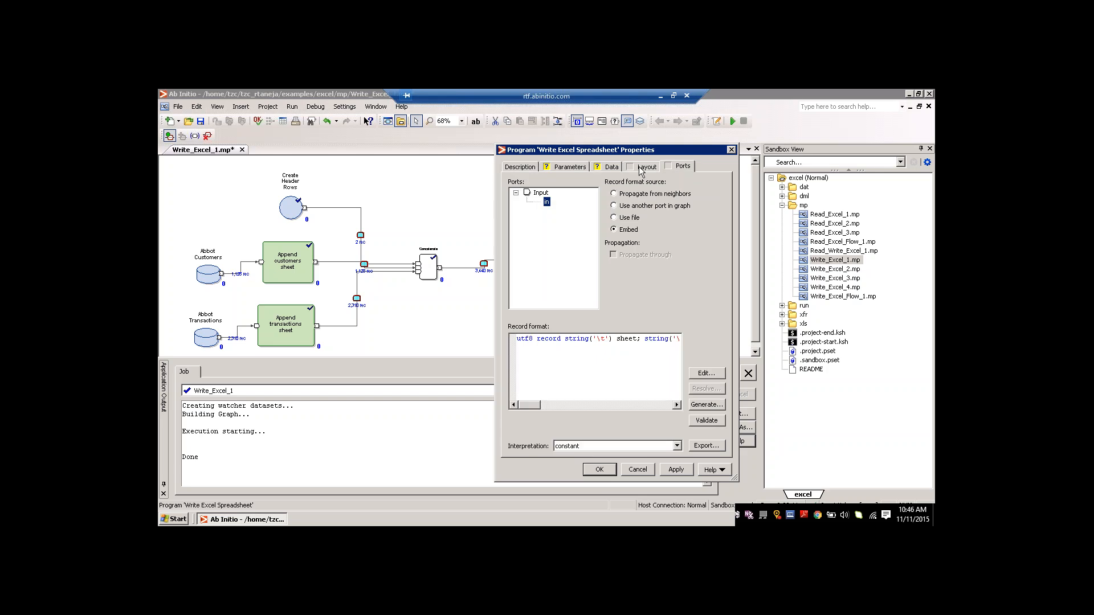
click(643, 167)
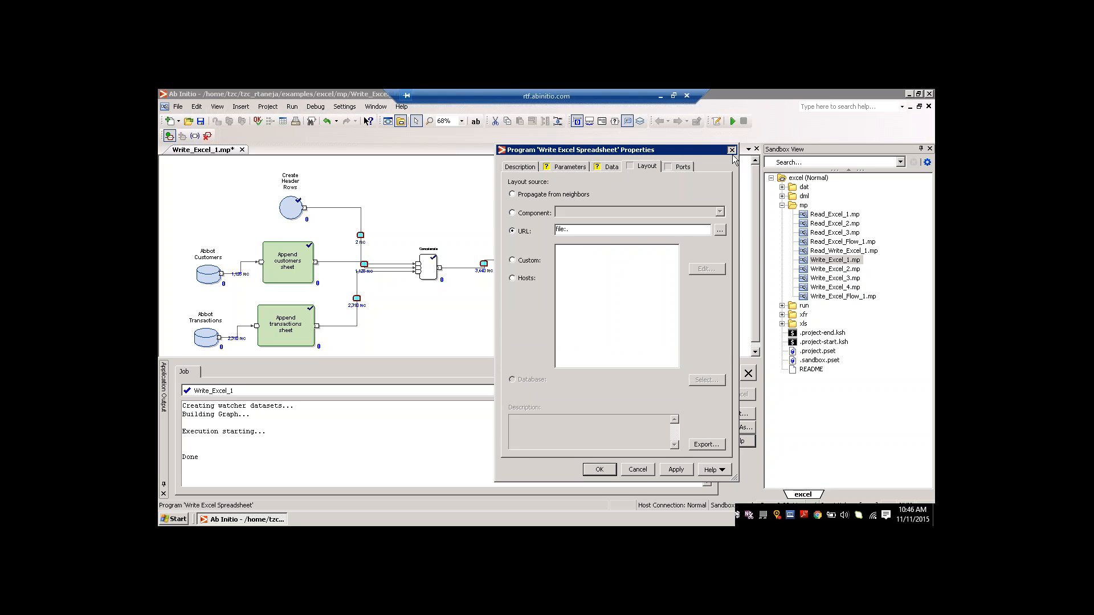
click(732, 151)
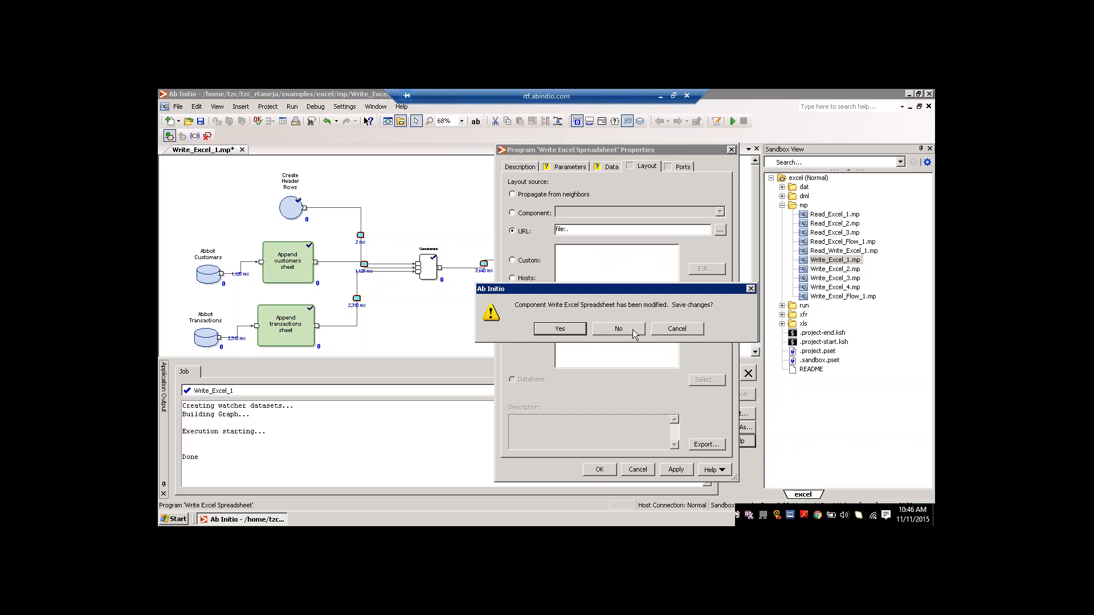
click(618, 329)
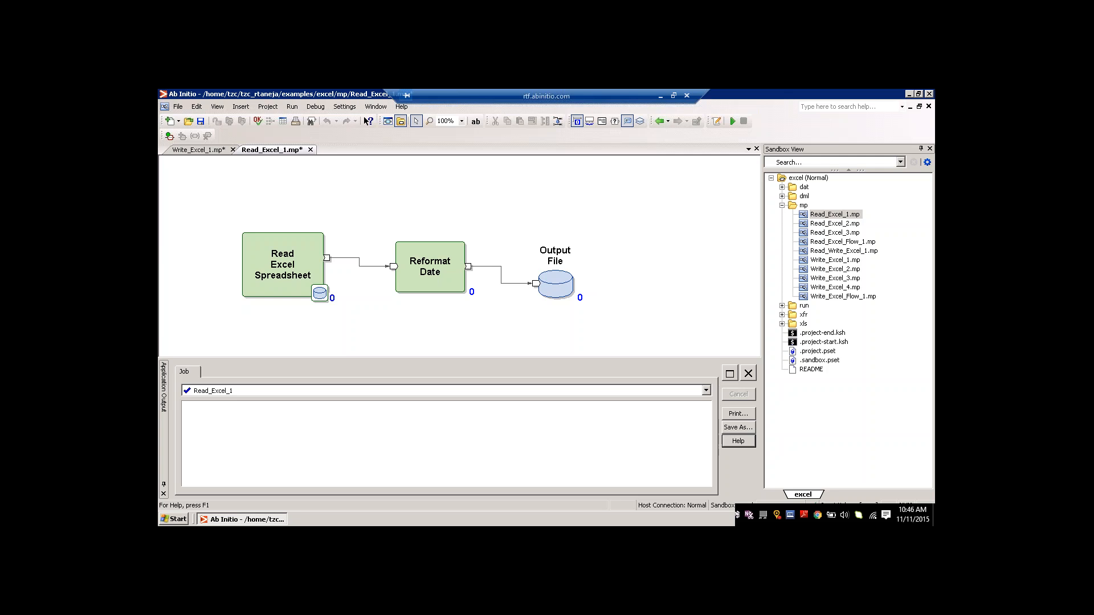
Step: Return to the Write_Excel_1.mp graph and check the data location and EME dataset settings of the Abbot Customers file
click(209, 151)
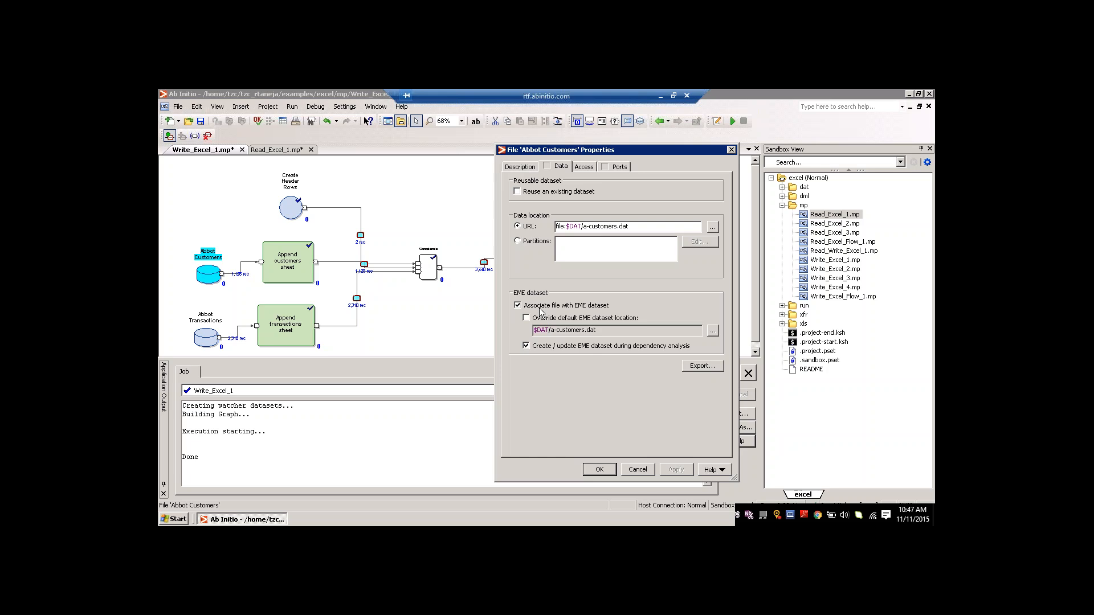
click(638, 469)
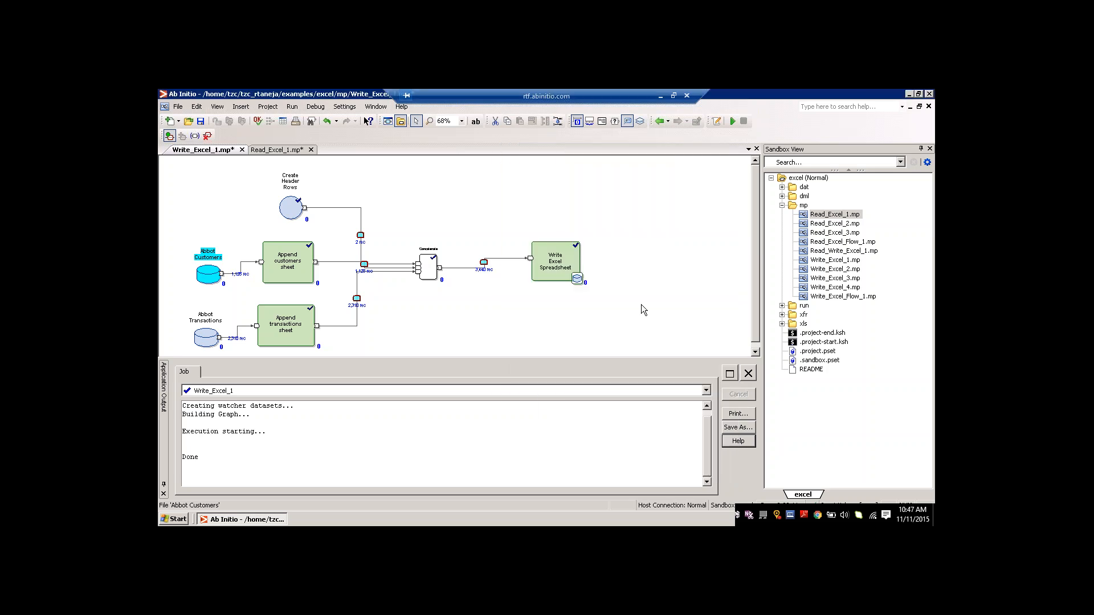
Step: Collapse the mp folder and open the read_xml_doc_fields.mp graph from the supplied xml examples
click(783, 206)
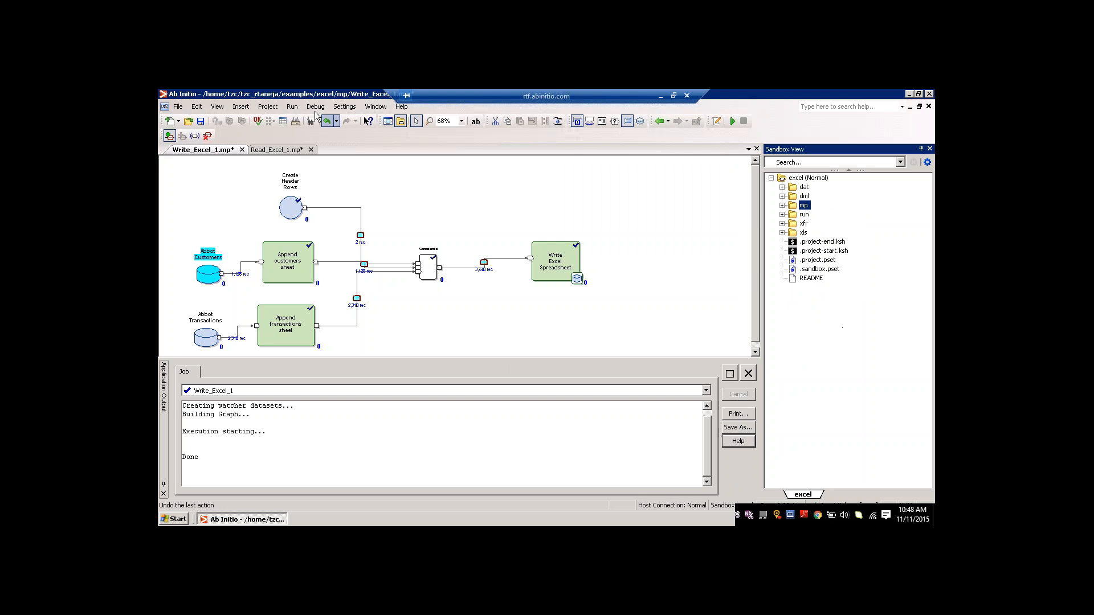
click(266, 107)
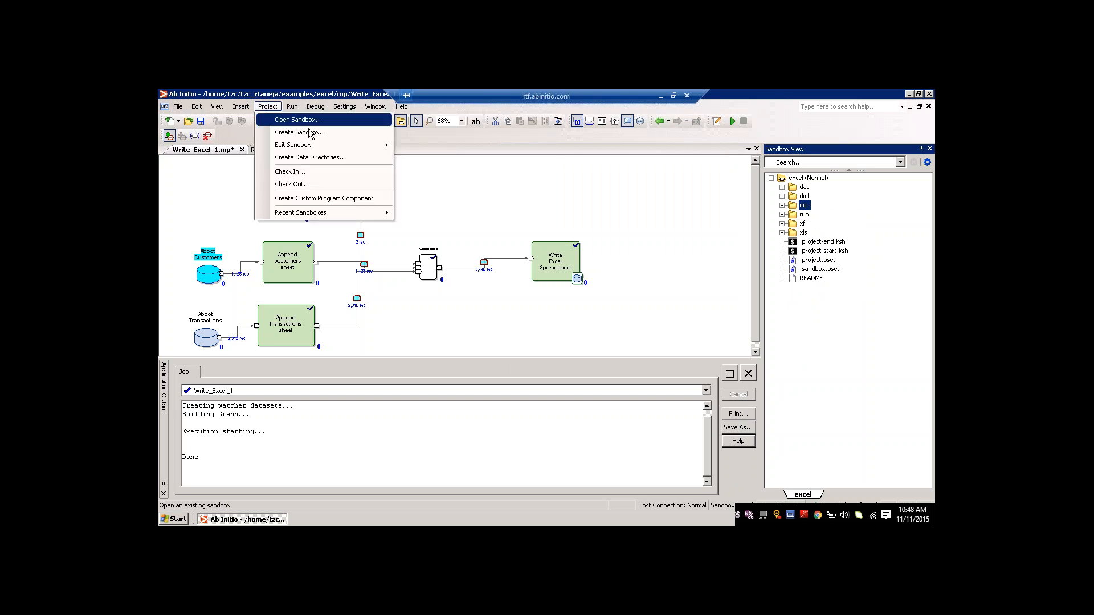
click(334, 107)
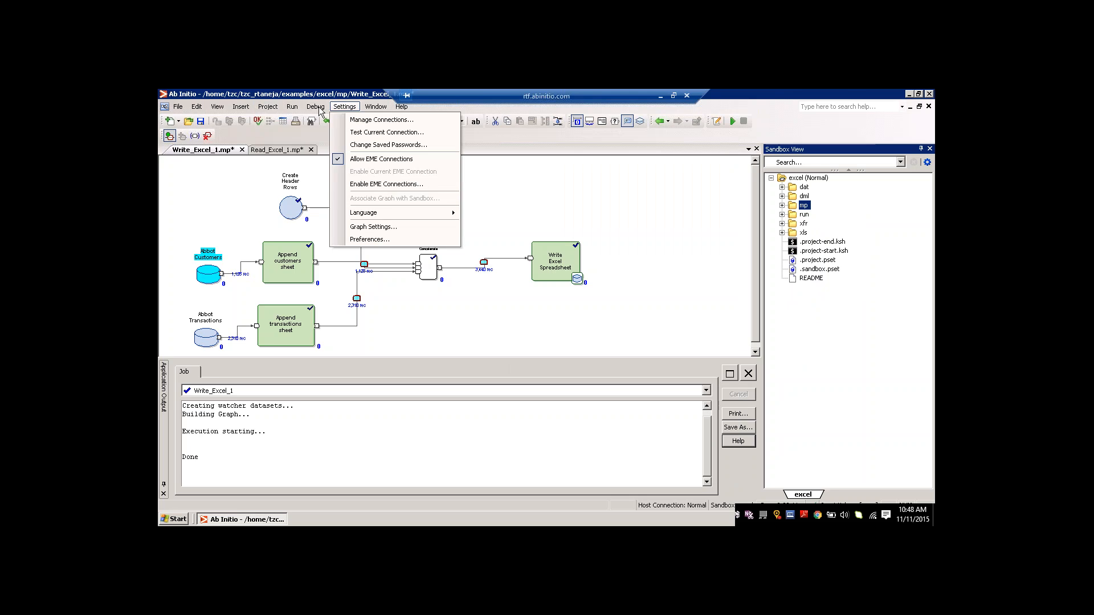
key(Escape)
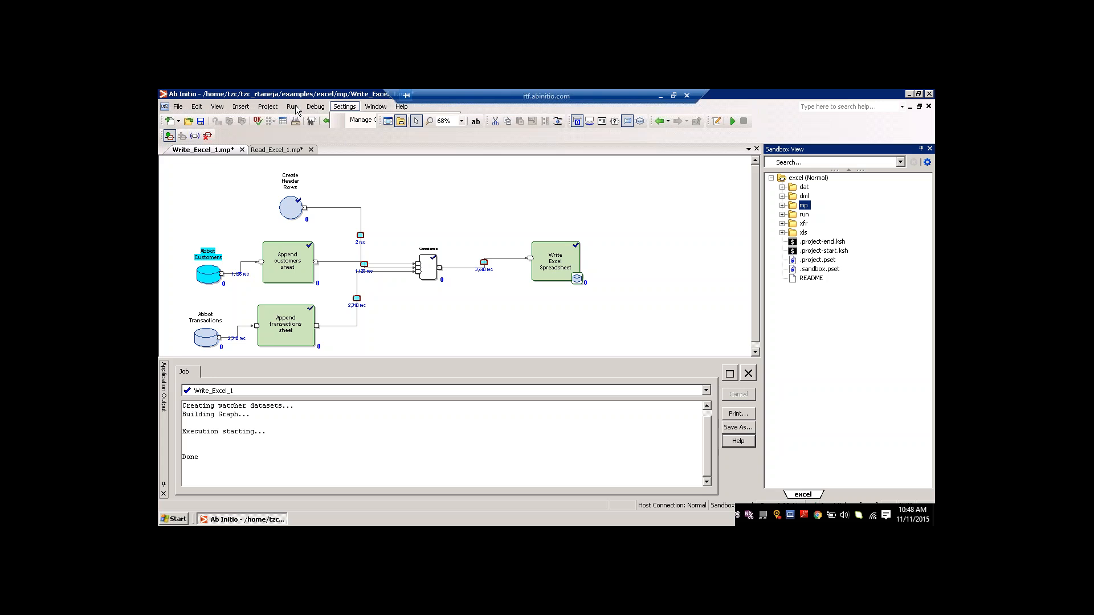
click(293, 107)
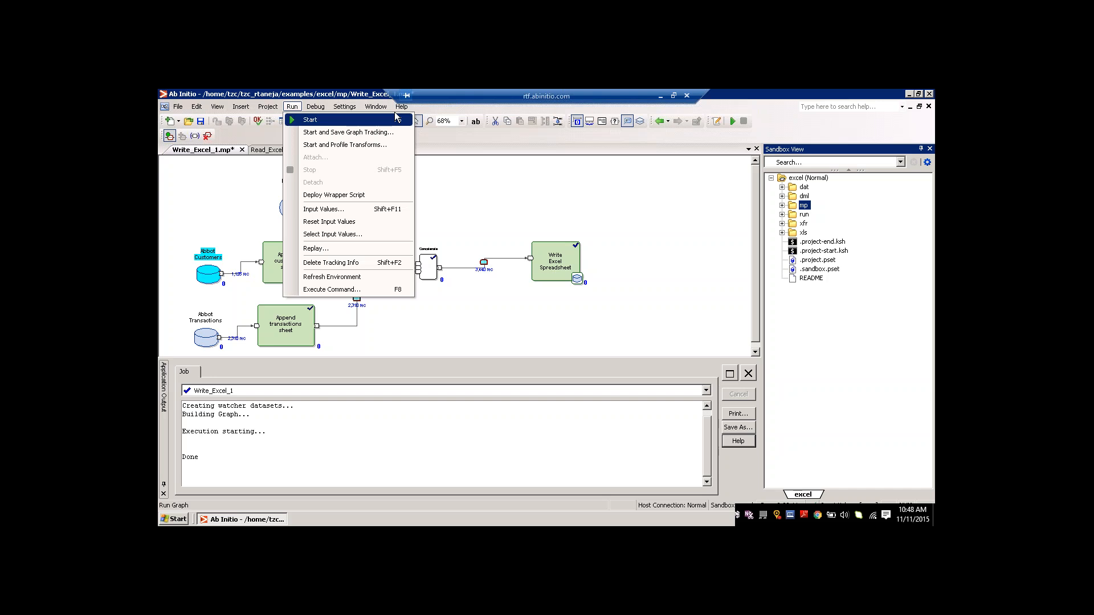
mouse_move(401, 107)
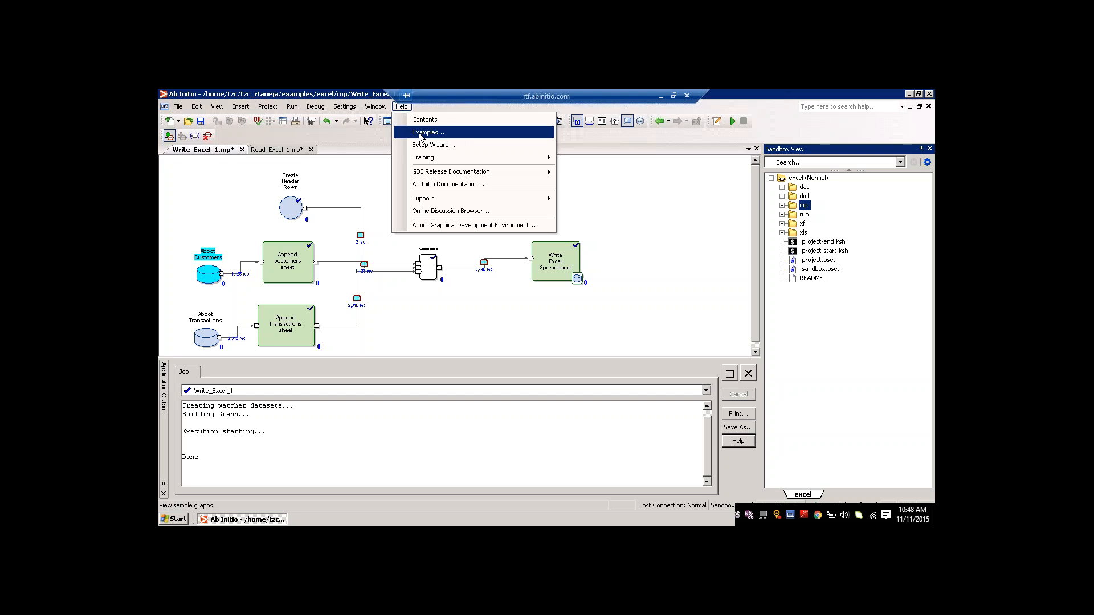
click(420, 137)
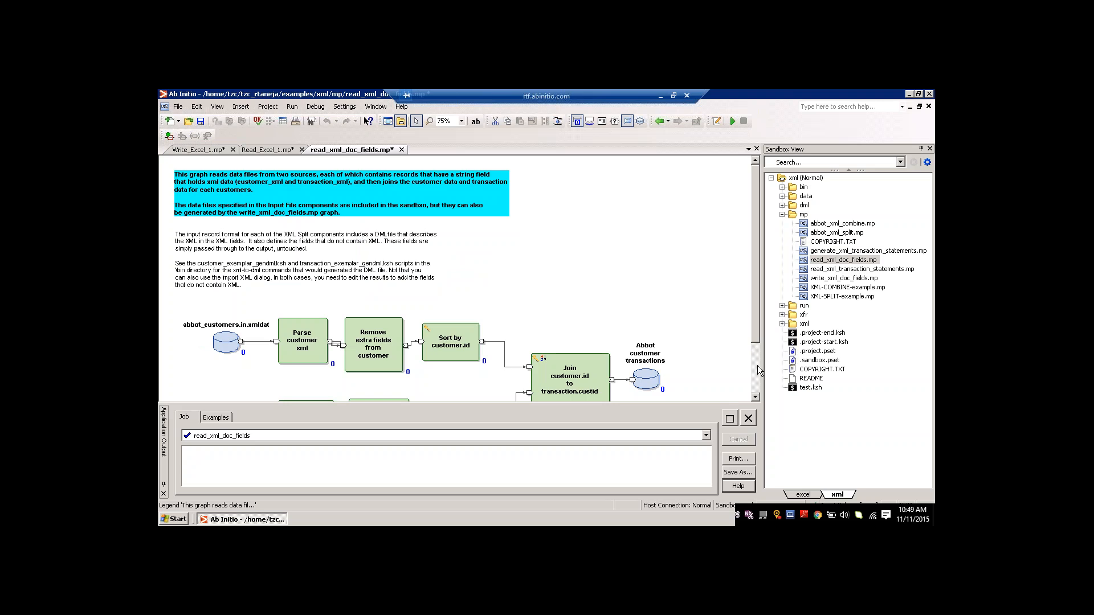
Step: Space out the graph by moving the Sort by transaction.custid component and the two input files slightly outward
scroll(758, 368, down, 1)
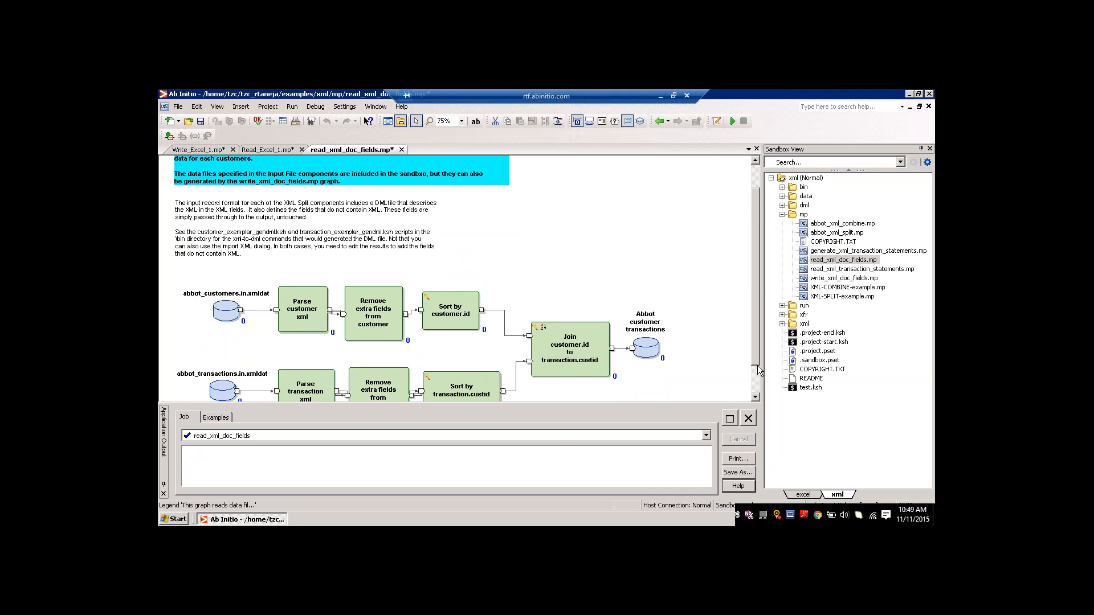
scroll(757, 365, down, 1)
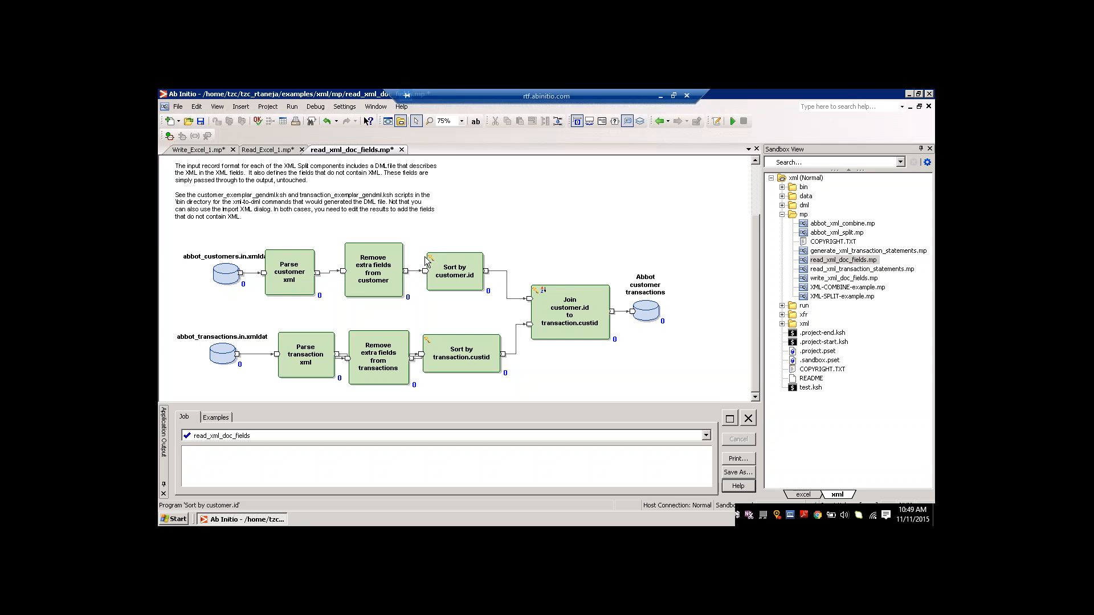
drag(456, 347, 477, 349)
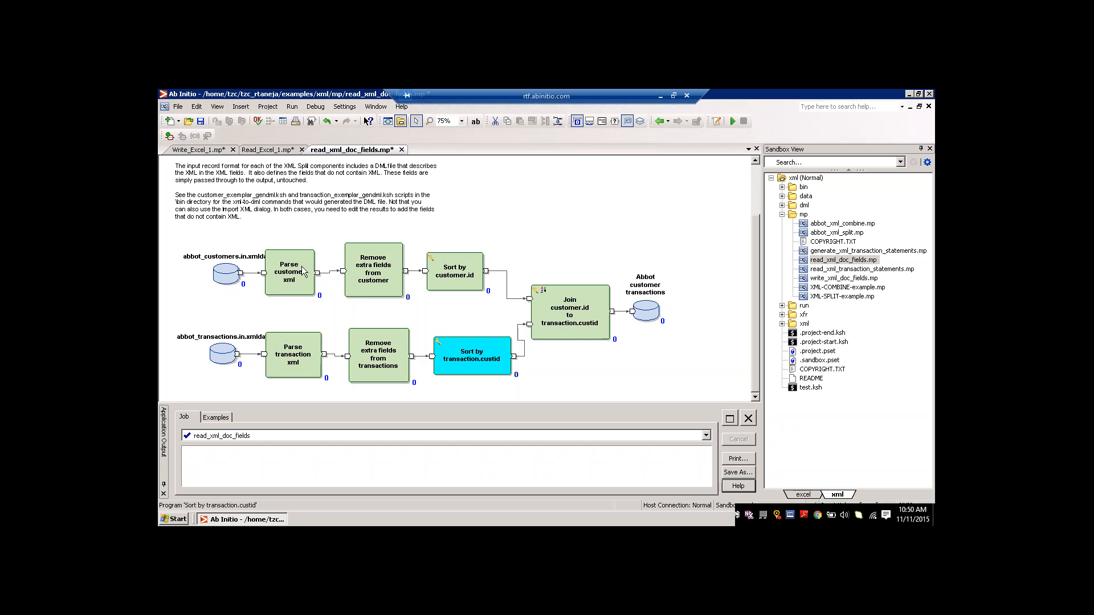
click(303, 272)
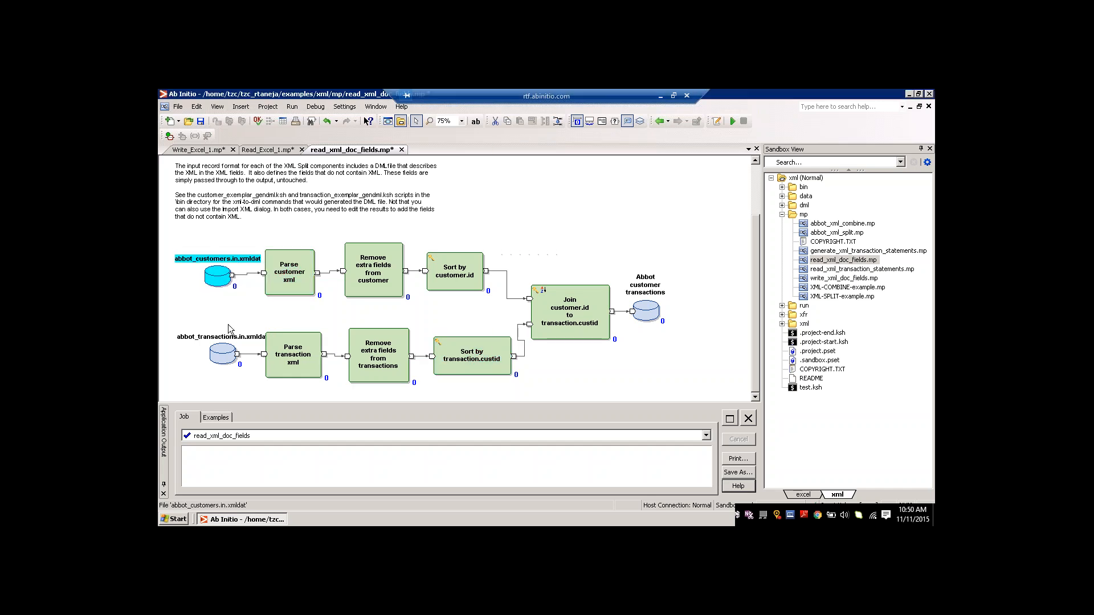
drag(229, 364, 227, 359)
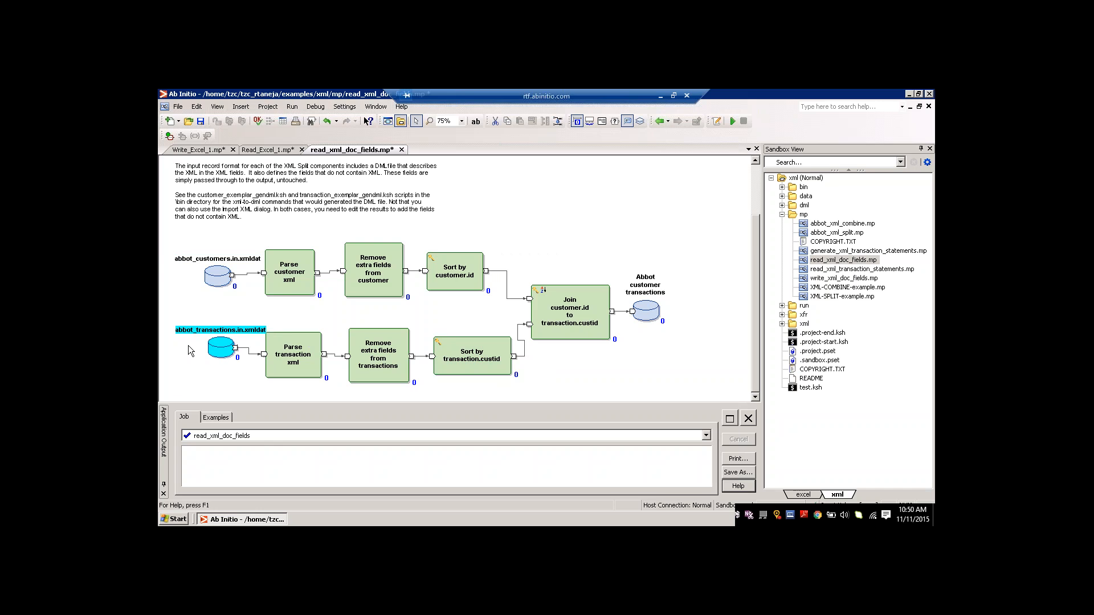
Step: Run the graph with watchers enabled and a watcher added on the flow from abbot_customers.in.xmldat to Parse customer xml
click(246, 274)
click(169, 136)
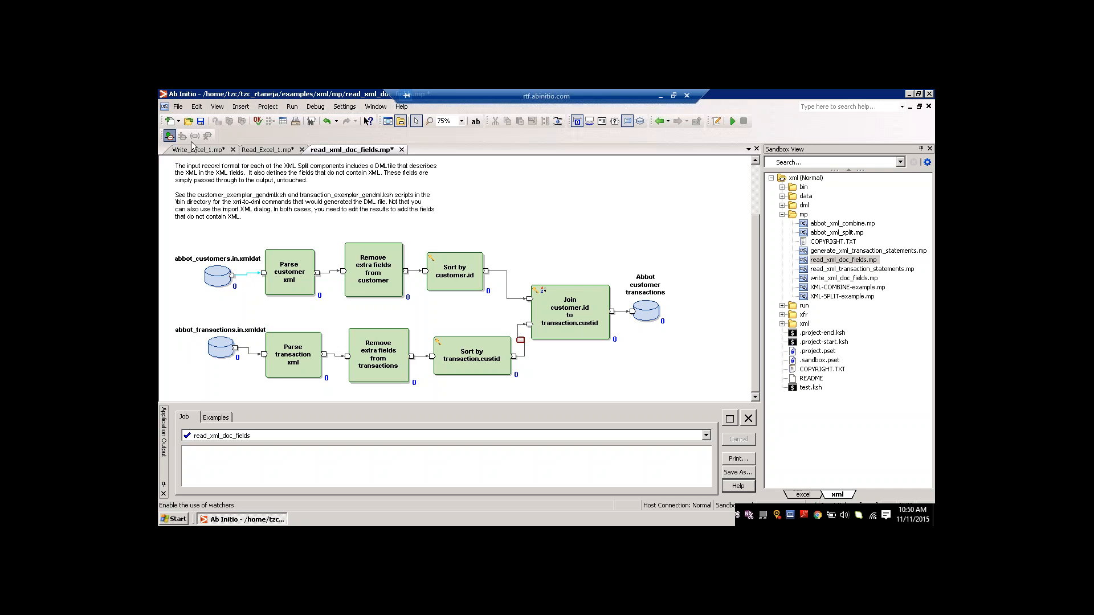
click(181, 135)
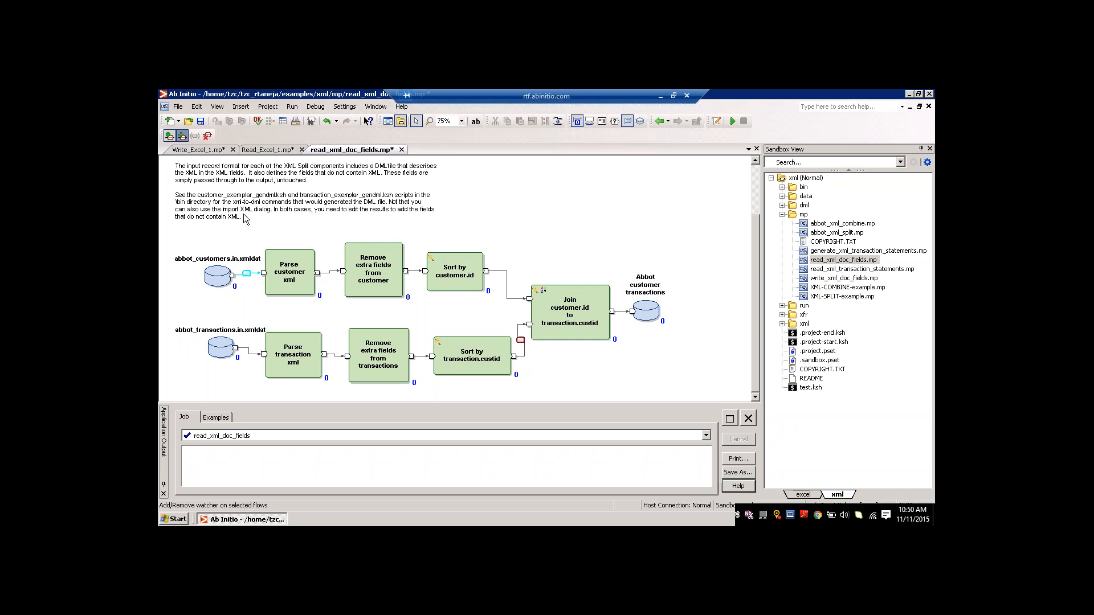
click(323, 287)
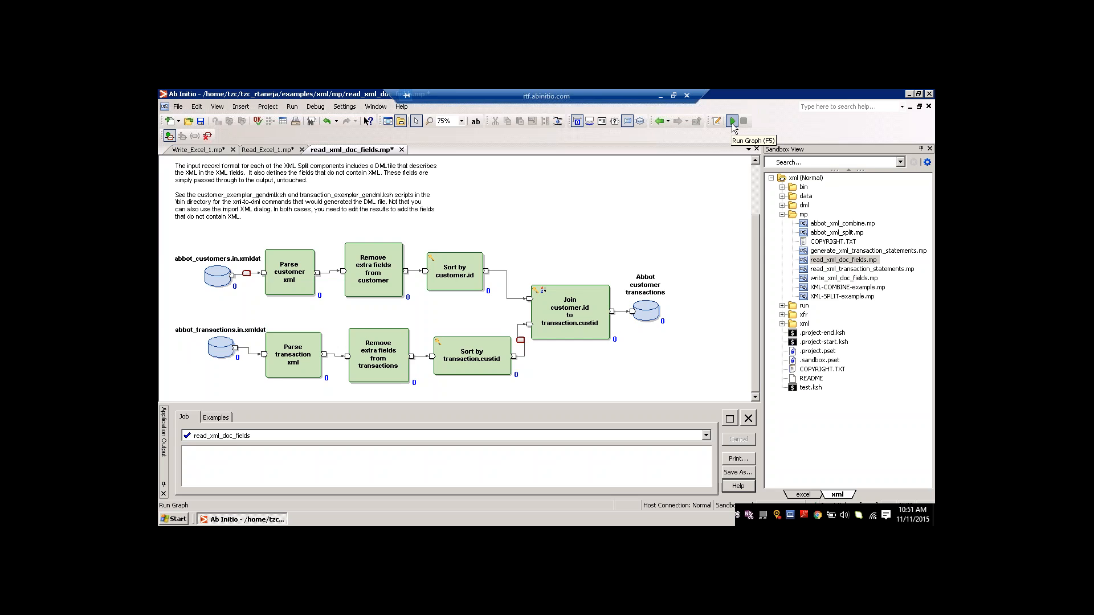
click(733, 121)
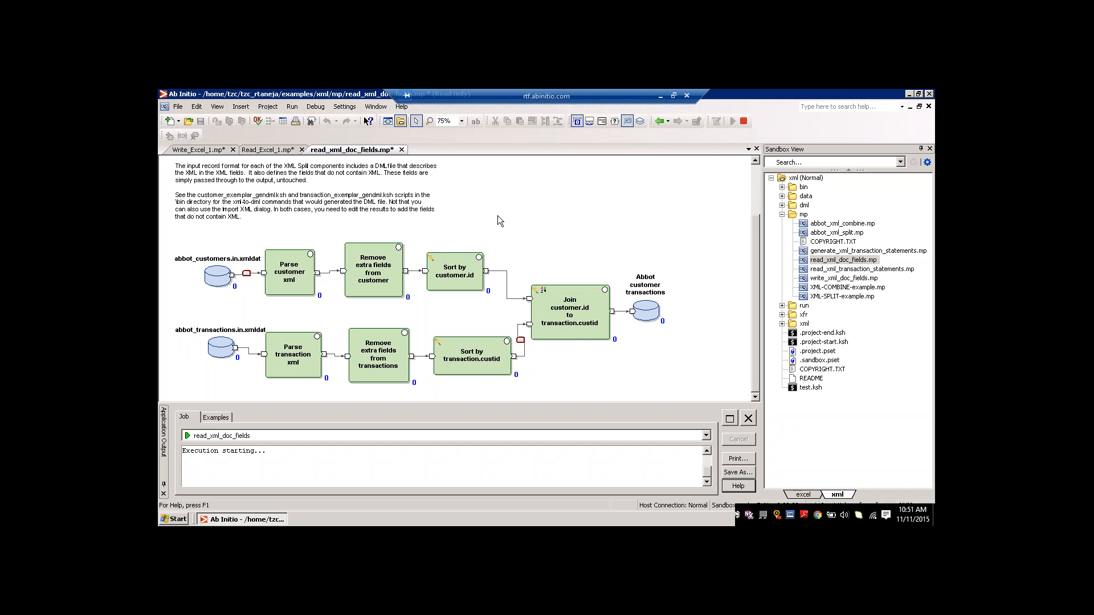
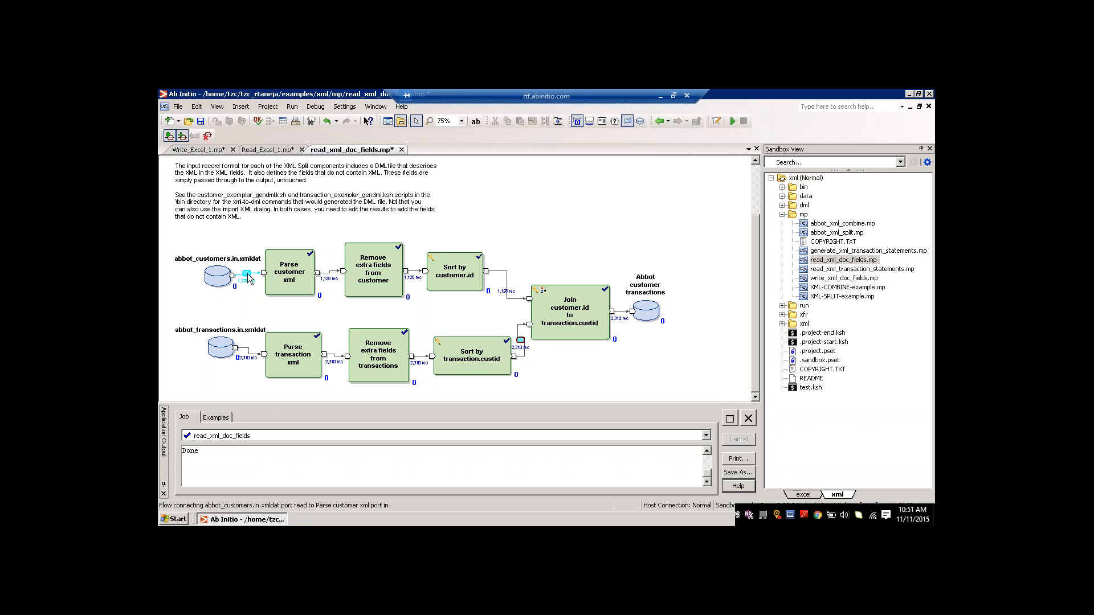
Step: Inspect the watcher data on the flow into Parse customer xml, widening the customer_xml column slightly, and close the data view
double_click(247, 277)
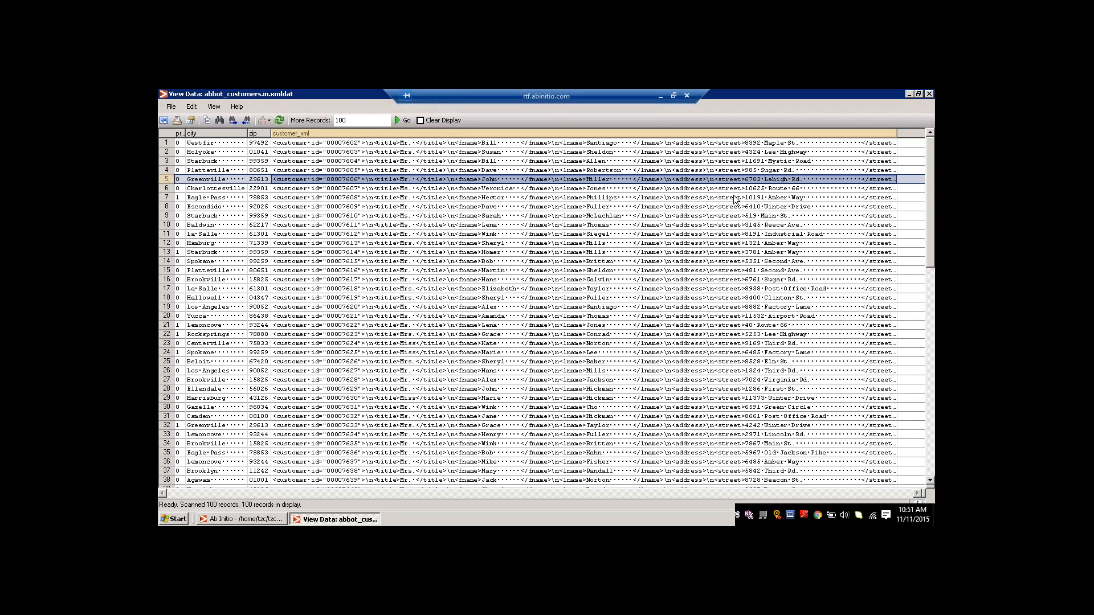
click(844, 161)
drag(897, 134, 920, 133)
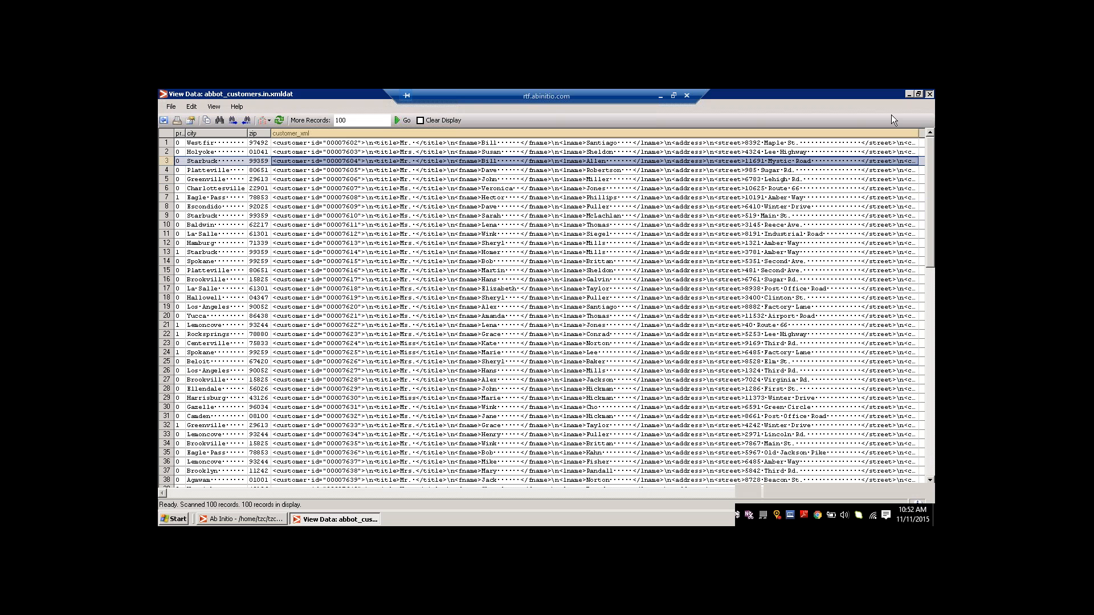
click(929, 94)
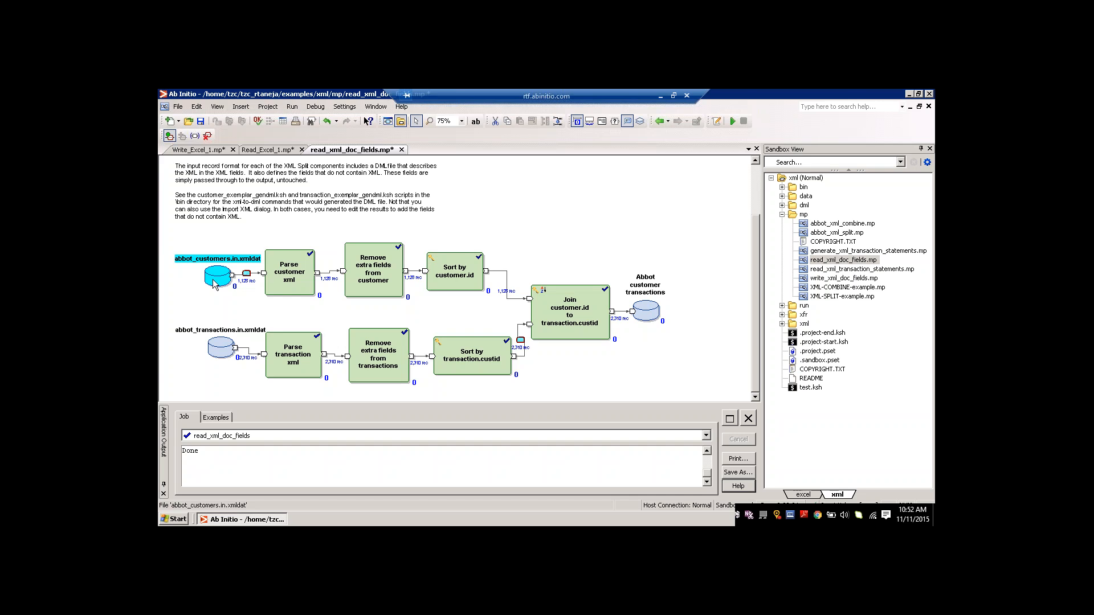
Step: Review the record formats of the abbot_customers.in.xmldat read port and the Parse customer xml out0 port, closing each editor
right_click(214, 284)
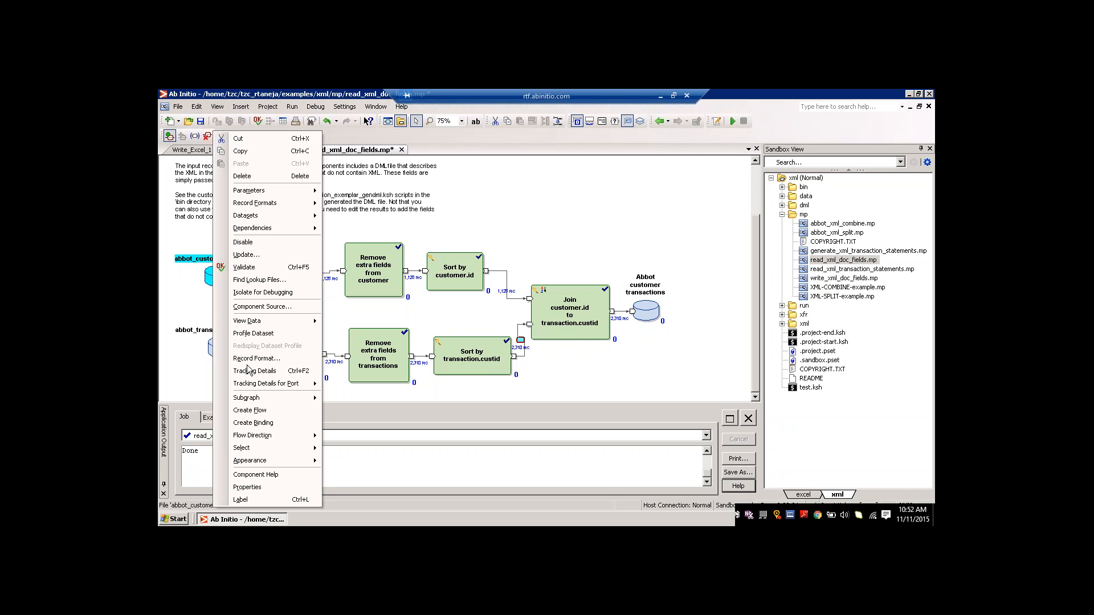
click(249, 360)
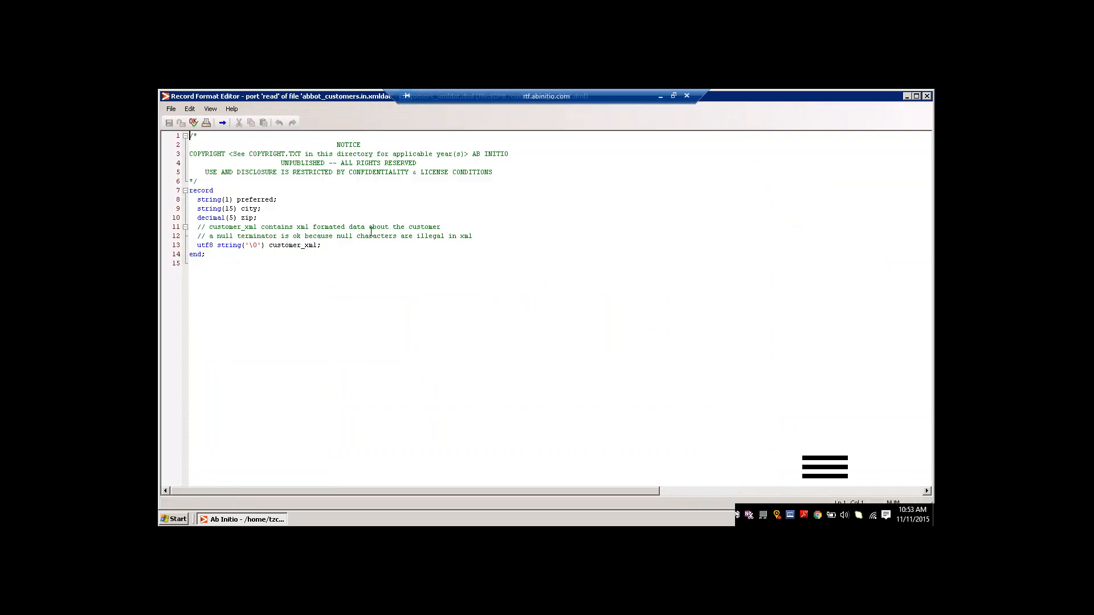
click(926, 97)
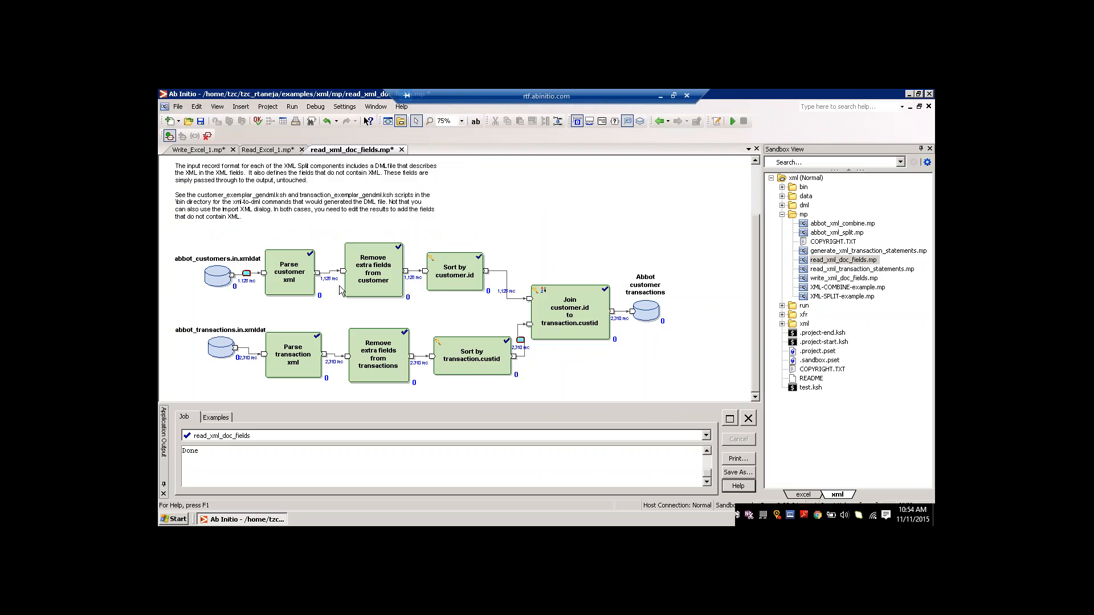
double_click(317, 273)
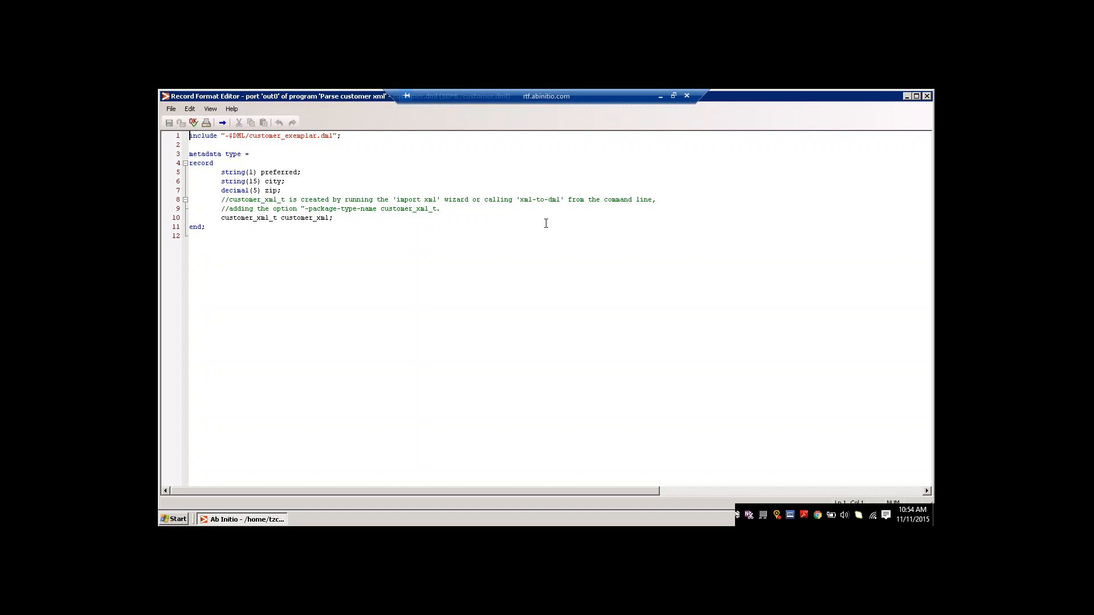
click(926, 96)
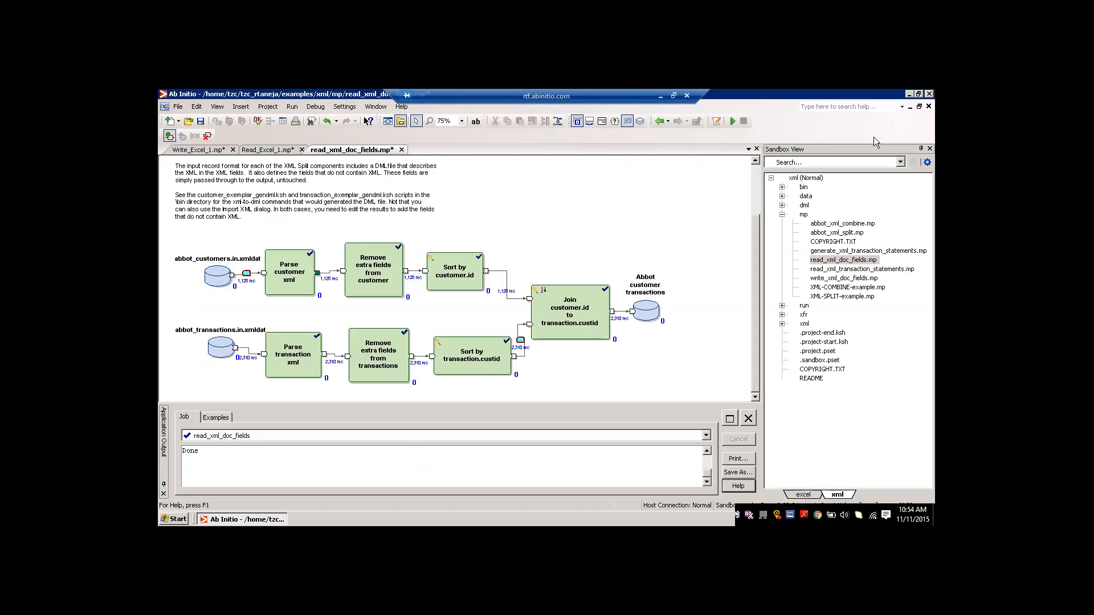
Step: Look up the resolved Layout path of the abbot_customers.in.xmldat input file from its properties in the Parameters Editor
click(223, 277)
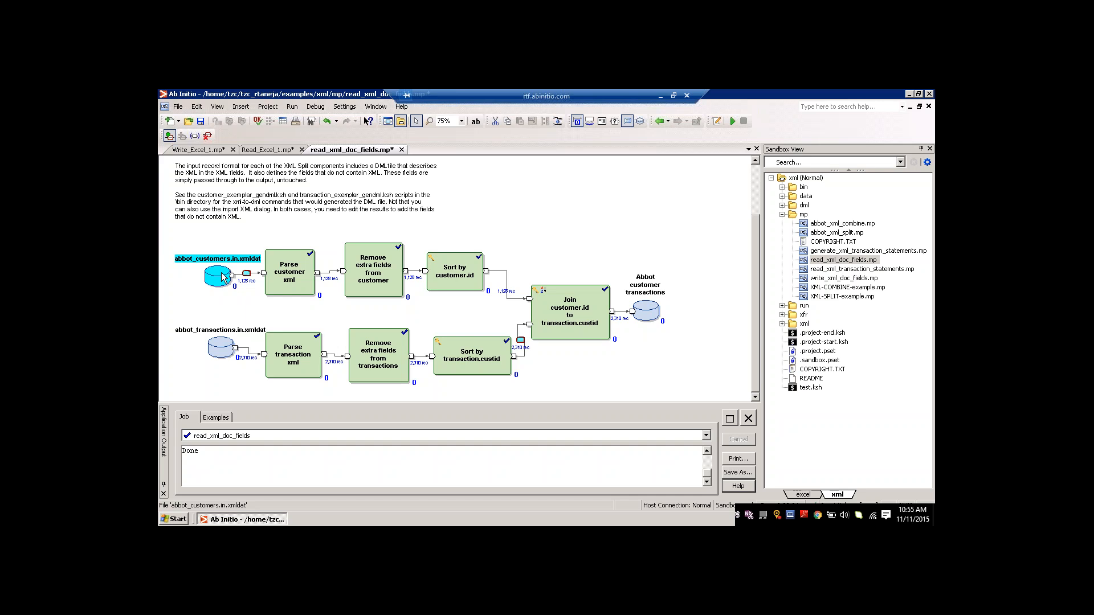
double_click(222, 278)
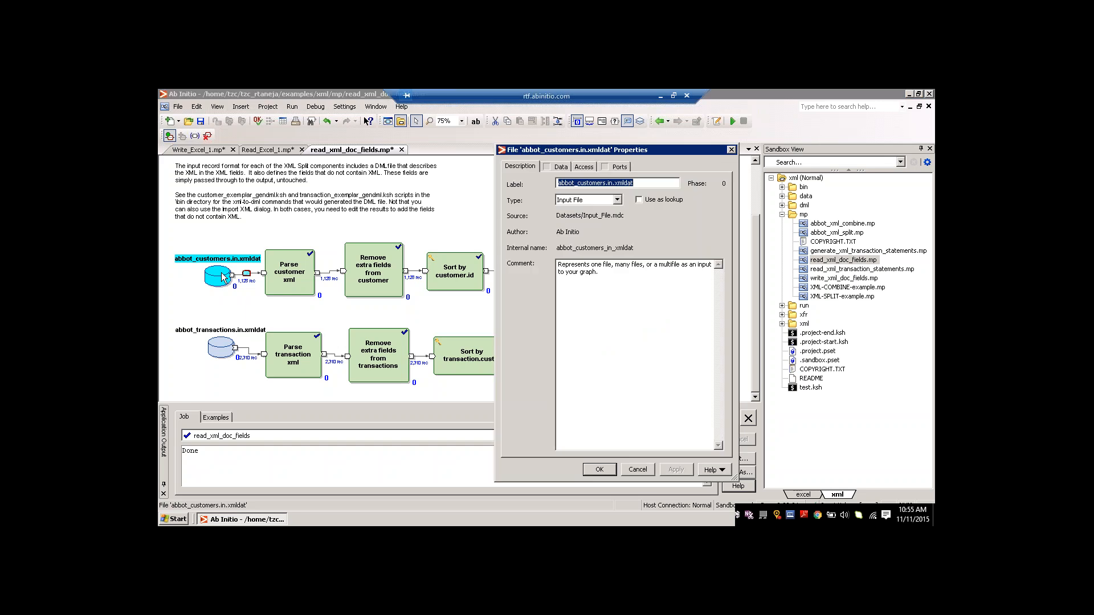
click(561, 167)
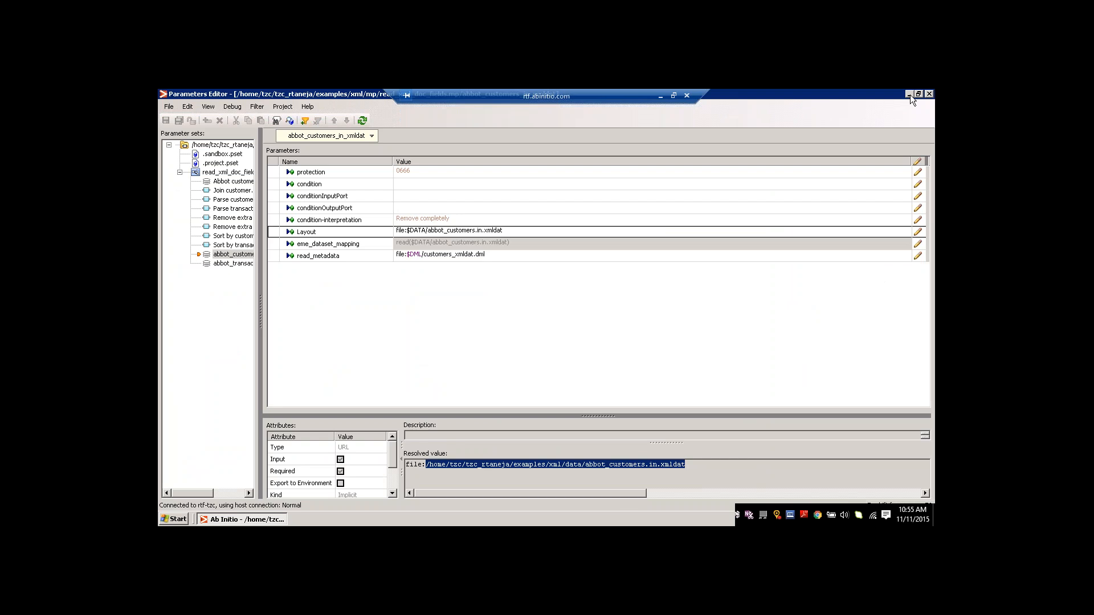
Step: Switch to the PuTTYtel terminal and try to run xml-to-dml on the full path of examples/xml/data/abbot_customers.in.xmldat
click(910, 94)
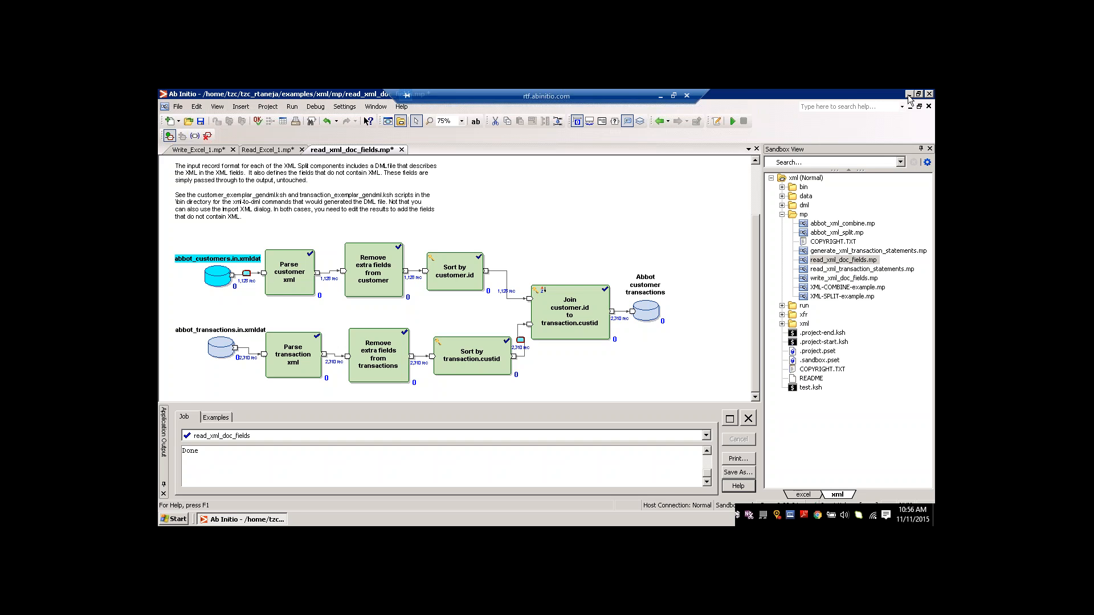
click(909, 94)
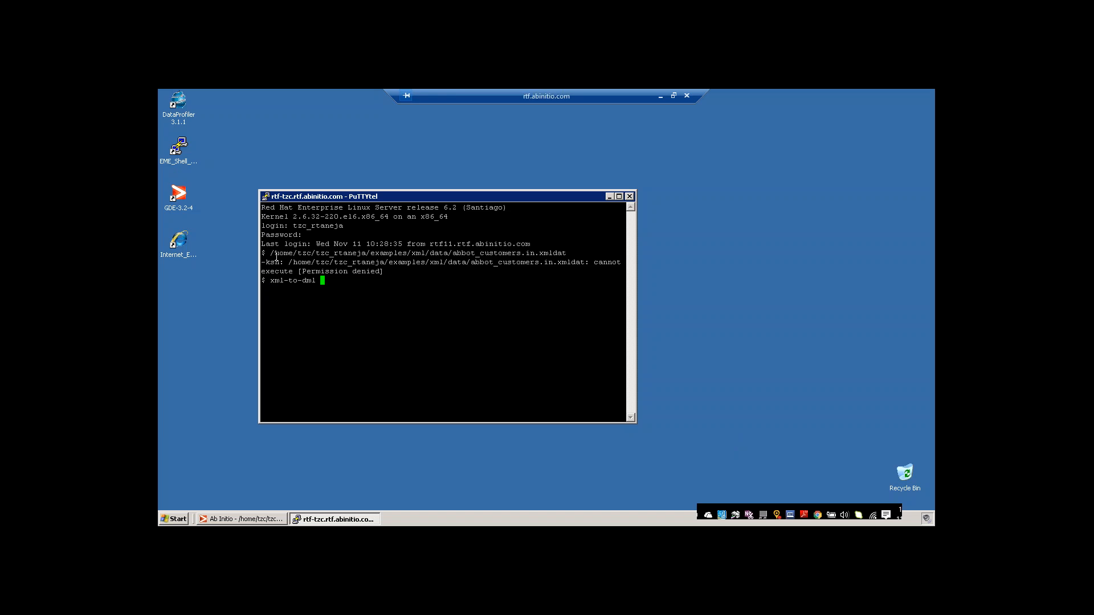
right_click(348, 279)
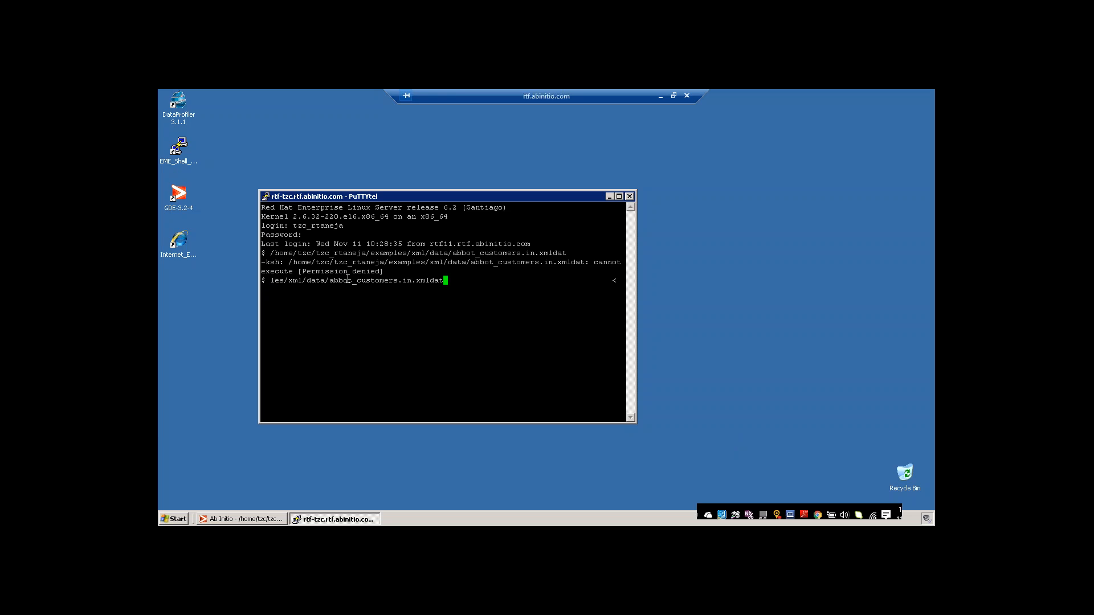
key(Return)
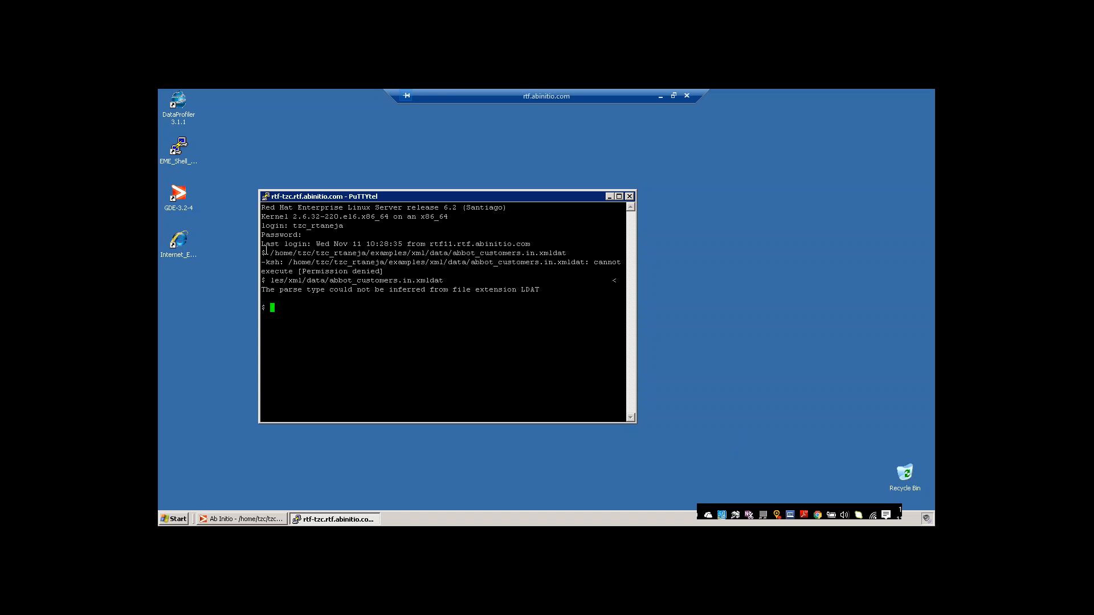
Step: Copy the customers file path in the terminal, and check the Layout parameter of abbot_transactions_in_xmldat in the Ab Initio Parameters Editor
drag(270, 252, 460, 252)
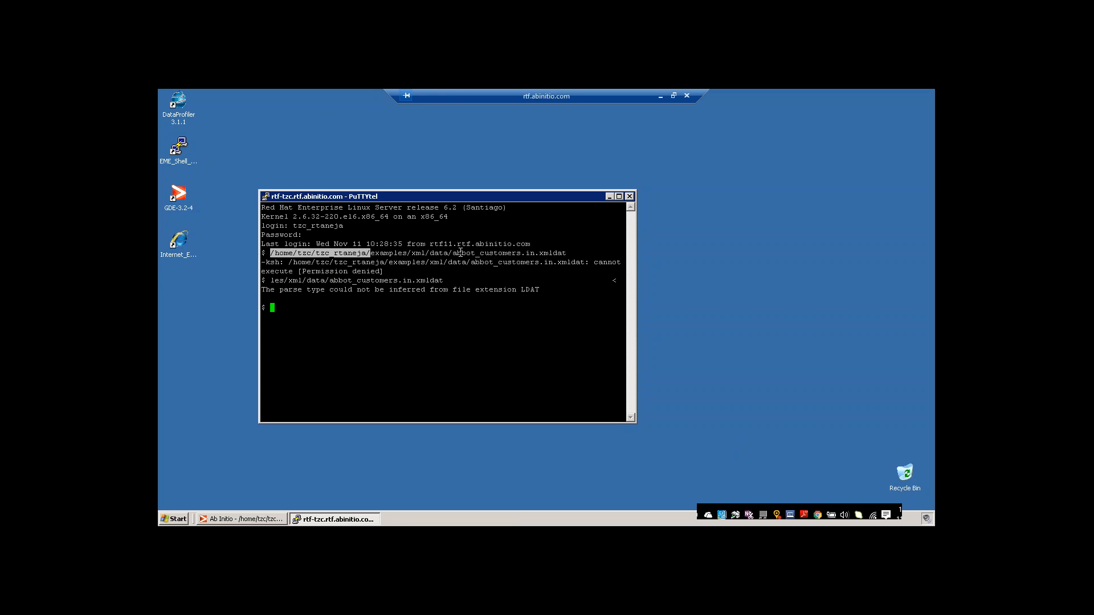
drag(460, 253, 570, 253)
click(268, 520)
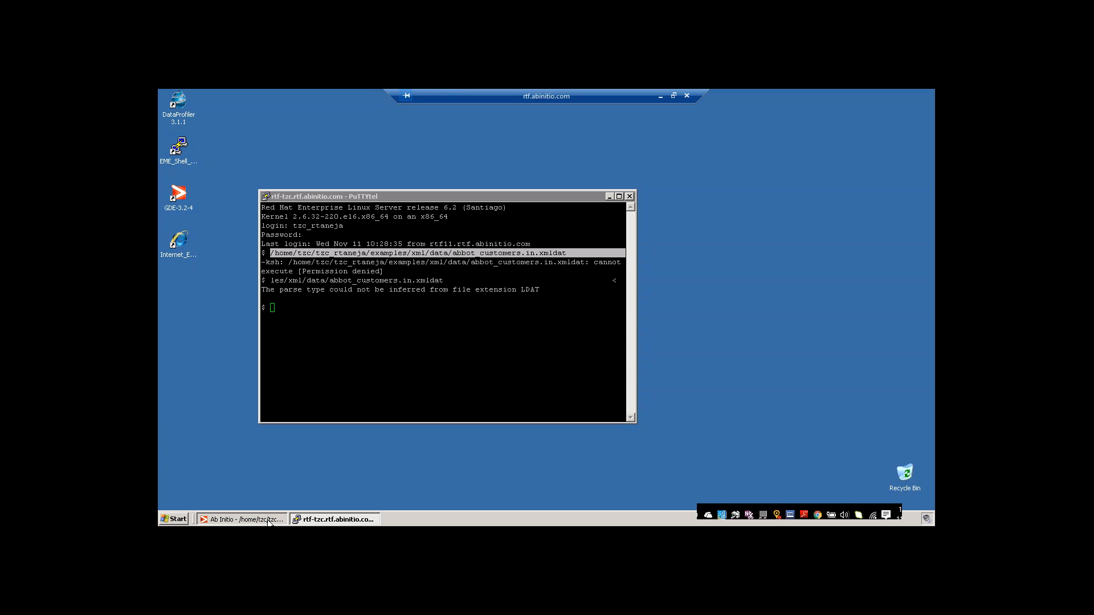
click(269, 520)
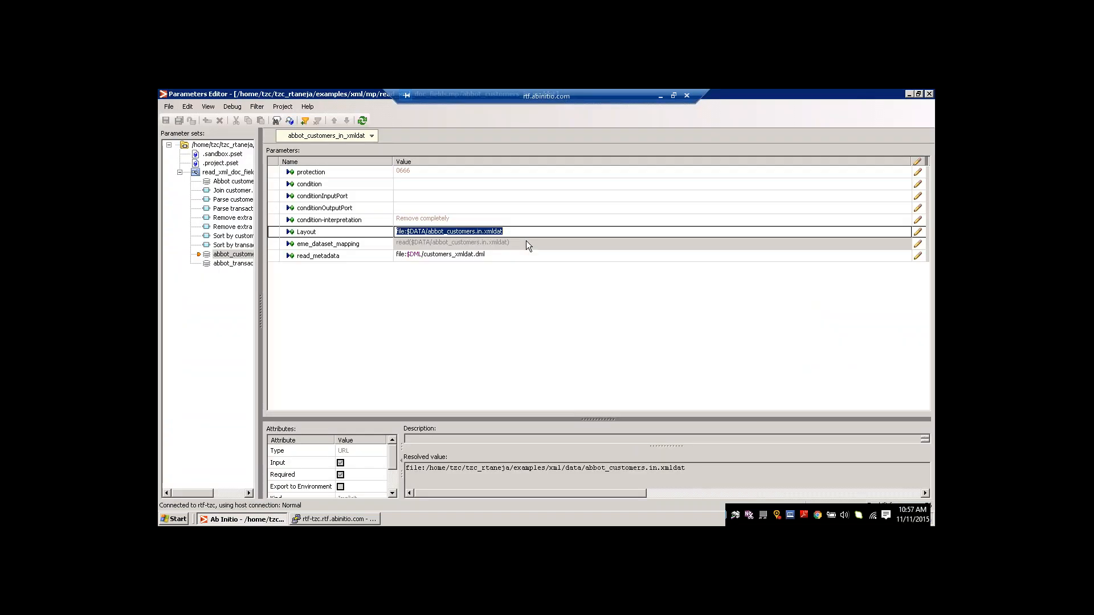
click(233, 264)
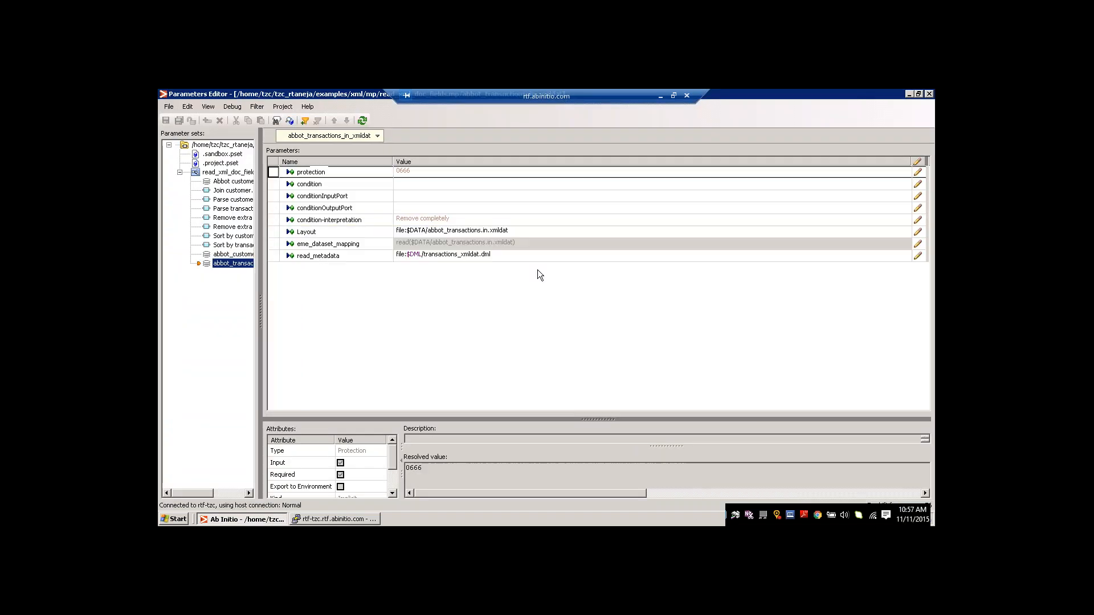
click(513, 233)
click(513, 234)
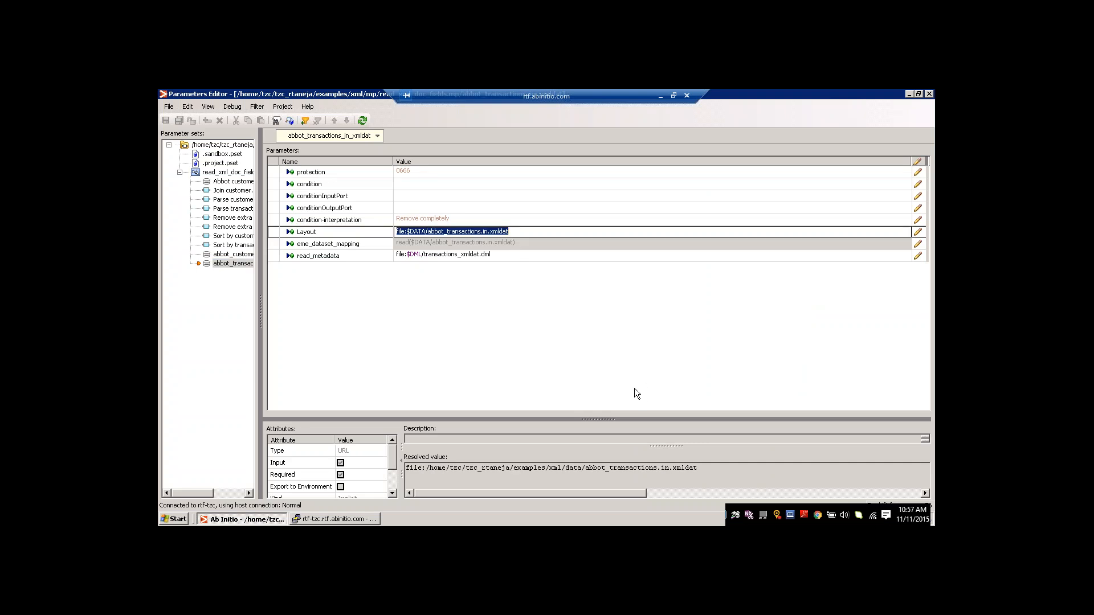
click(929, 94)
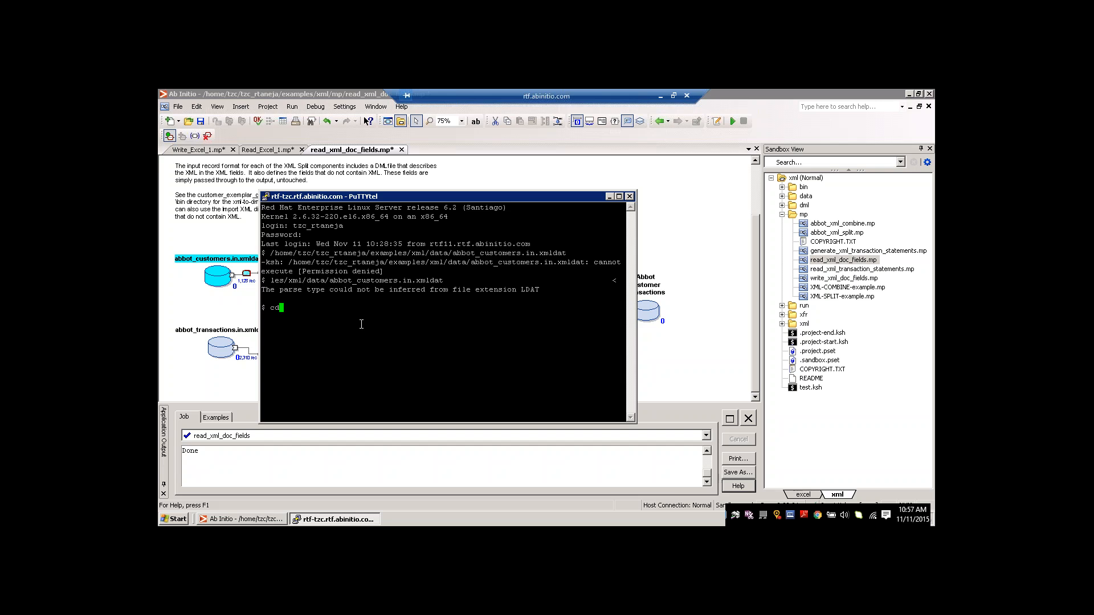
Step: In the terminal, copy abbot_customers.in.xmldat to abbot_customers.xml in the examples/xml/data directory and list the directory's files
drag(453, 253, 566, 253)
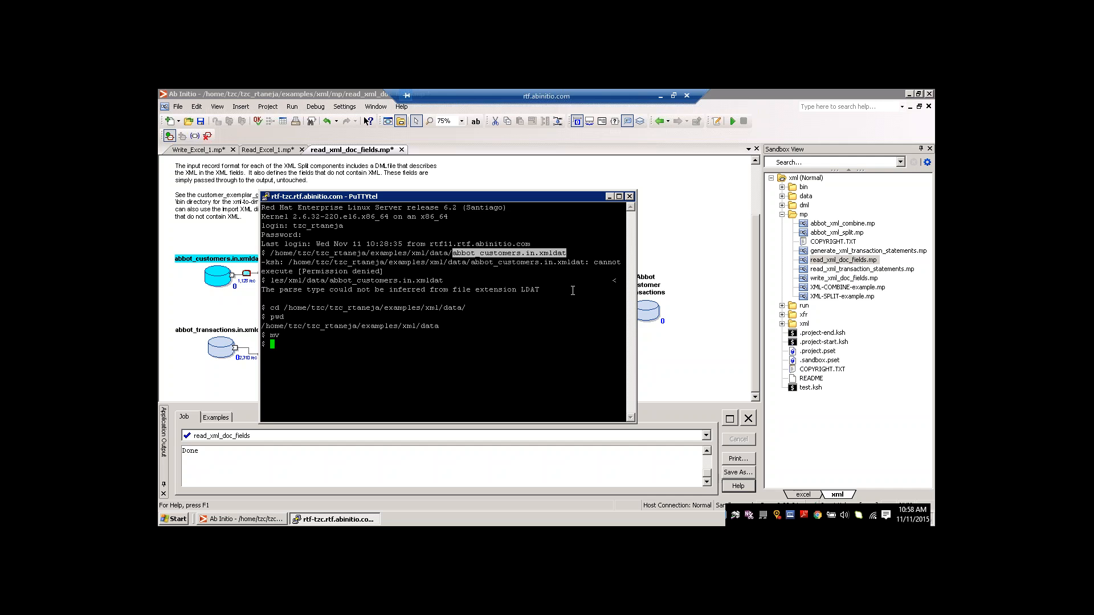
text(cp)
right_click(529, 311)
right_click(530, 311)
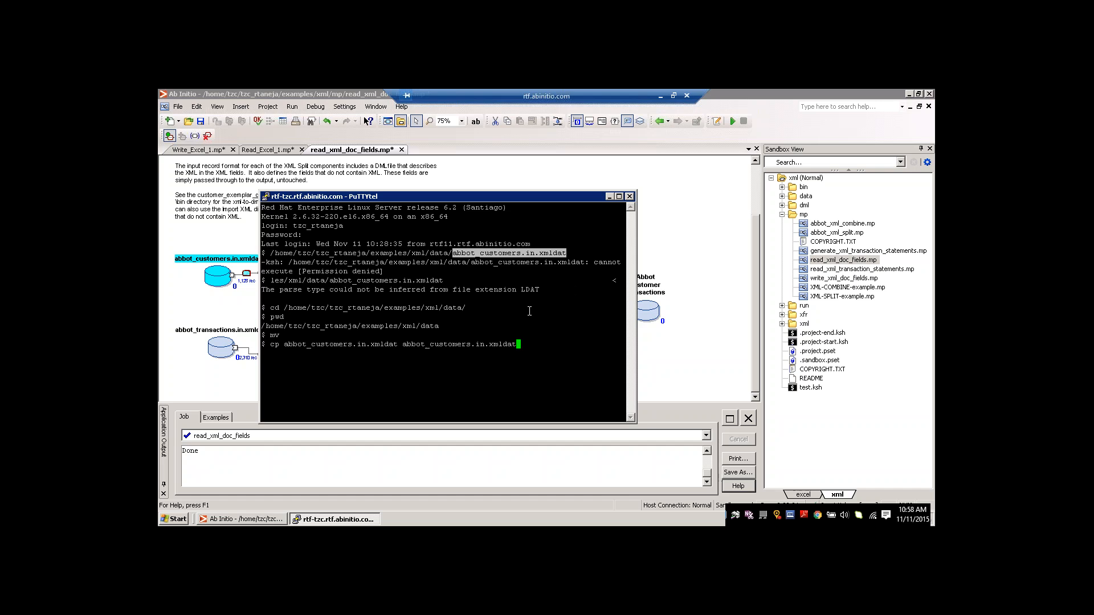
key(BackSpace)
key(BackSpace)
key(BackSpace)
key(BackSpace)
text(l)
key(Left)
key(Left)
key(Left)
key(BackSpace)
key(BackSpace)
key(BackSpace)
key(Right)
key(Right)
key(Right)
key(Return)
text(ls)
key(Return)
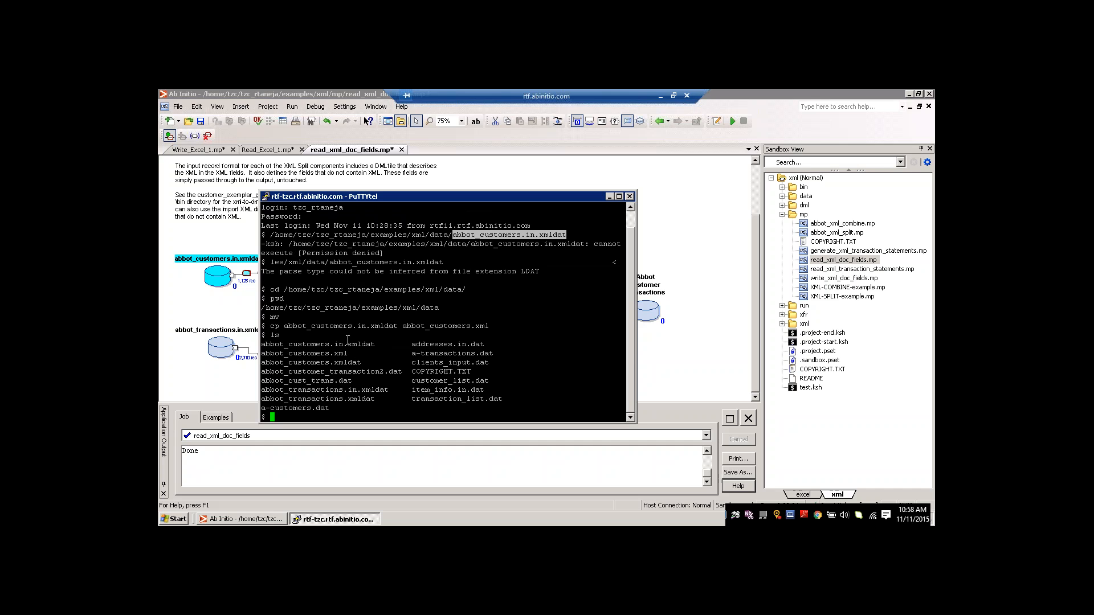
Step: Replace the recalled path command and try to generate DML with xml-to-dml abbot_customers.xml
key(Up)
key(Up)
key(Up)
key(Up)
key(Up)
key(Up)
key(Up)
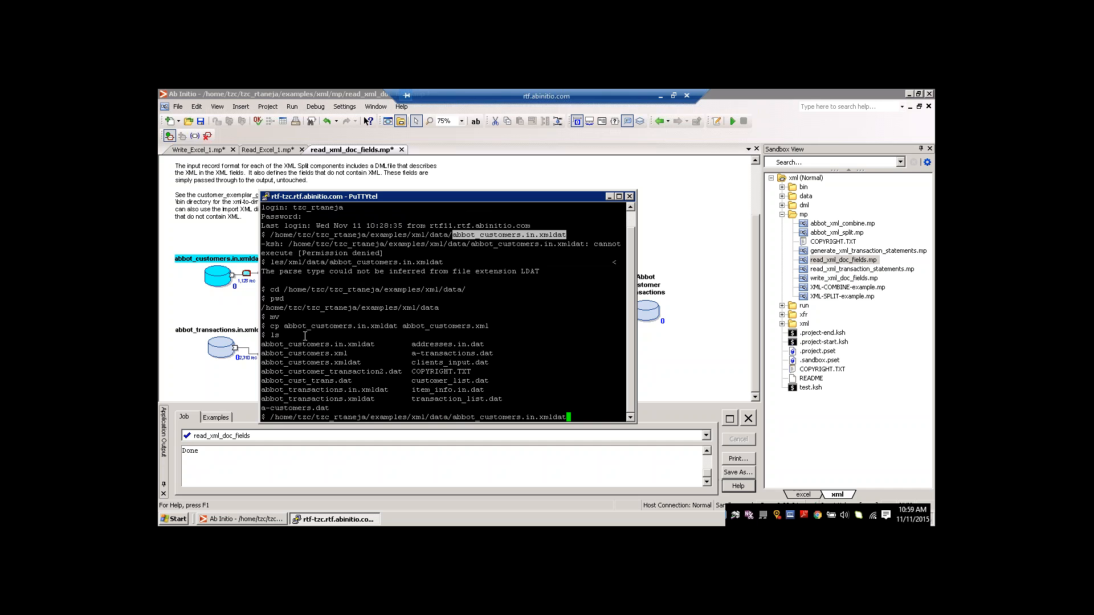
key(BackSpace)
key(BackSpace)
key(BackSpace)
key(BackSpace)
key(BackSpace)
key(BackSpace)
key(BackSpace)
key(BackSpace)
key(BackSpace)
key(BackSpace)
key(BackSpace)
key(BackSpace)
key(BackSpace)
key(BackSpace)
key(BackSpace)
key(BackSpace)
key(BackSpace)
key(BackSpace)
key(BackSpace)
key(BackSpace)
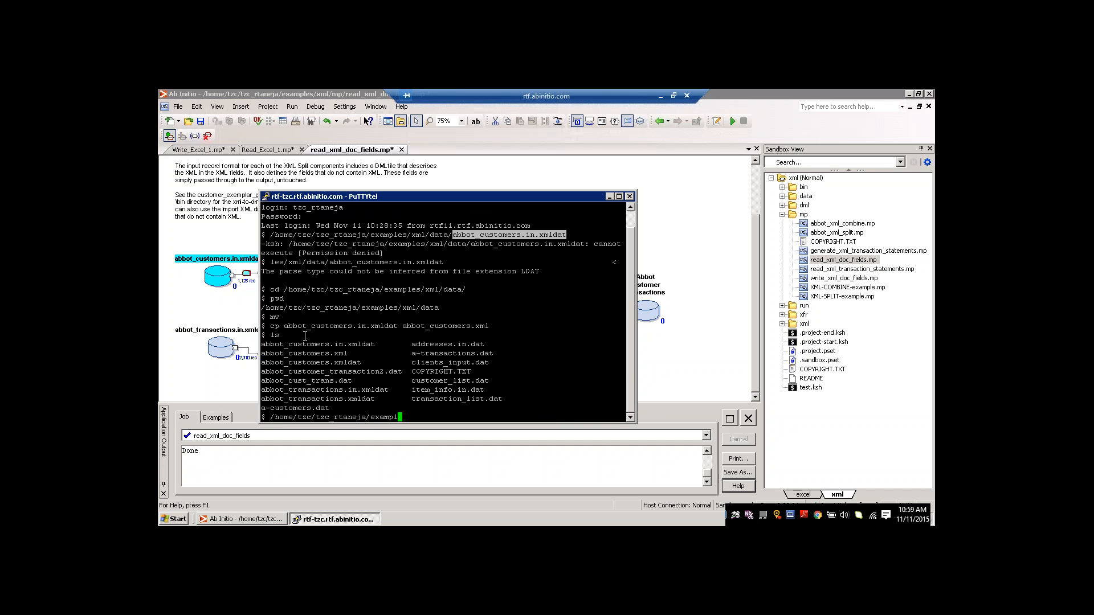
key(BackSpace)
key(BackSpace)
key(BackSpace)
key(BackSpace)
key(BackSpace)
key(BackSpace)
key(BackSpace)
key(BackSpace)
key(BackSpace)
key(BackSpace)
key(BackSpace)
key(BackSpace)
key(BackSpace)
key(BackSpace)
key(BackSpace)
key(BackSpace)
key(BackSpace)
key(BackSpace)
key(BackSpace)
key(BackSpace)
key(BackSpace)
key(BackSpace)
key(BackSpace)
key(BackSpace)
key(BackSpace)
key(BackSpace)
key(BackSpace)
key(BackSpace)
text(xml-to-dml)
double_click(420, 327)
right_click(420, 328)
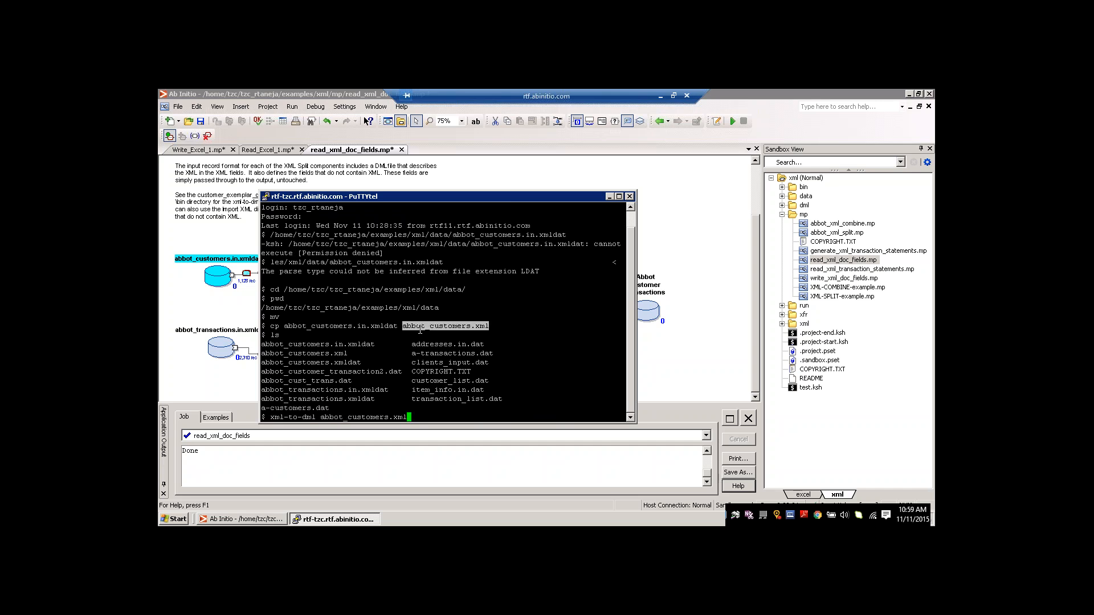
key(Return)
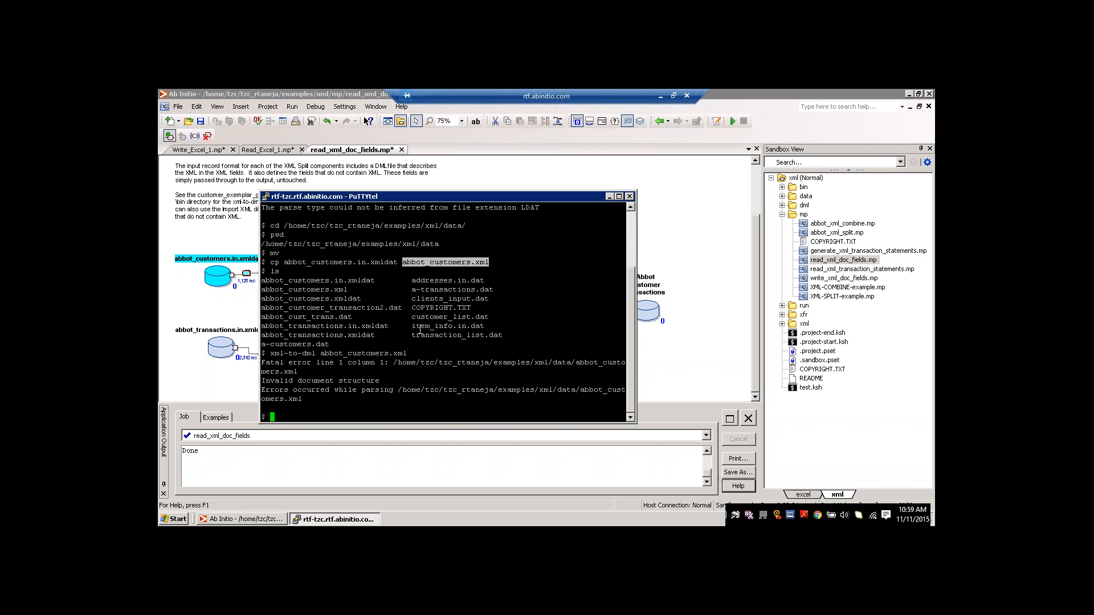
Step: Try xml-to-dml on abbot_customers.in.xmldat from within the data directory, and run the same command a second time
key(Up)
key(BackSpace)
key(BackSpace)
key(BackSpace)
key(BackSpace)
key(BackSpace)
key(BackSpace)
key(BackSpace)
key(BackSpace)
key(BackSpace)
key(BackSpace)
key(BackSpace)
key(BackSpace)
key(BackSpace)
key(BackSpace)
key(BackSpace)
key(BackSpace)
key(BackSpace)
key(BackSpace)
key(BackSpace)
drag(263, 282, 374, 281)
right_click(374, 280)
key(Return)
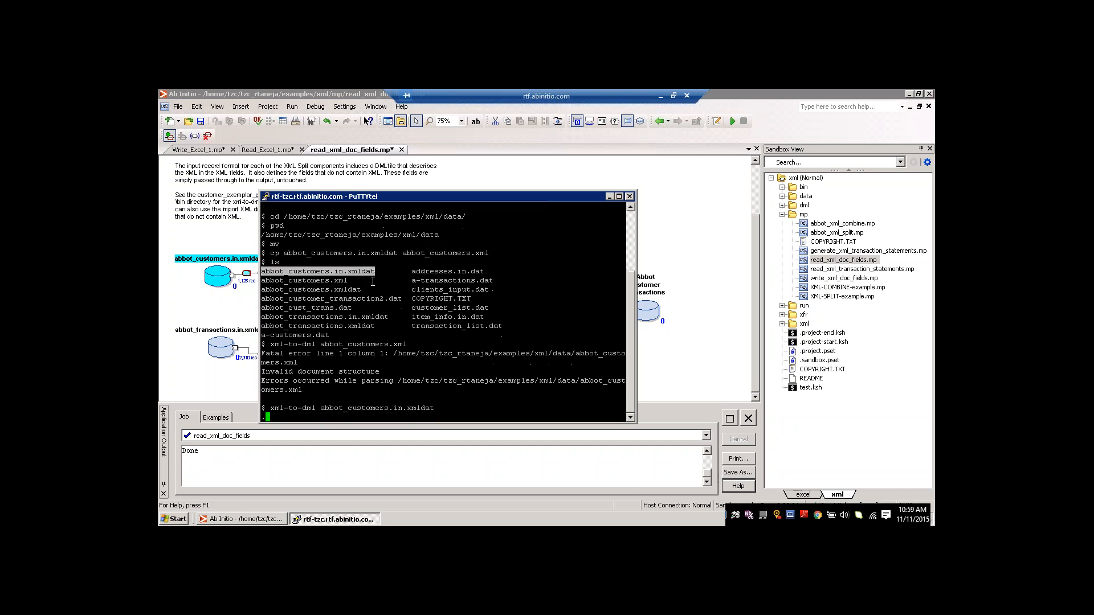
text(.)
key(BackSpace)
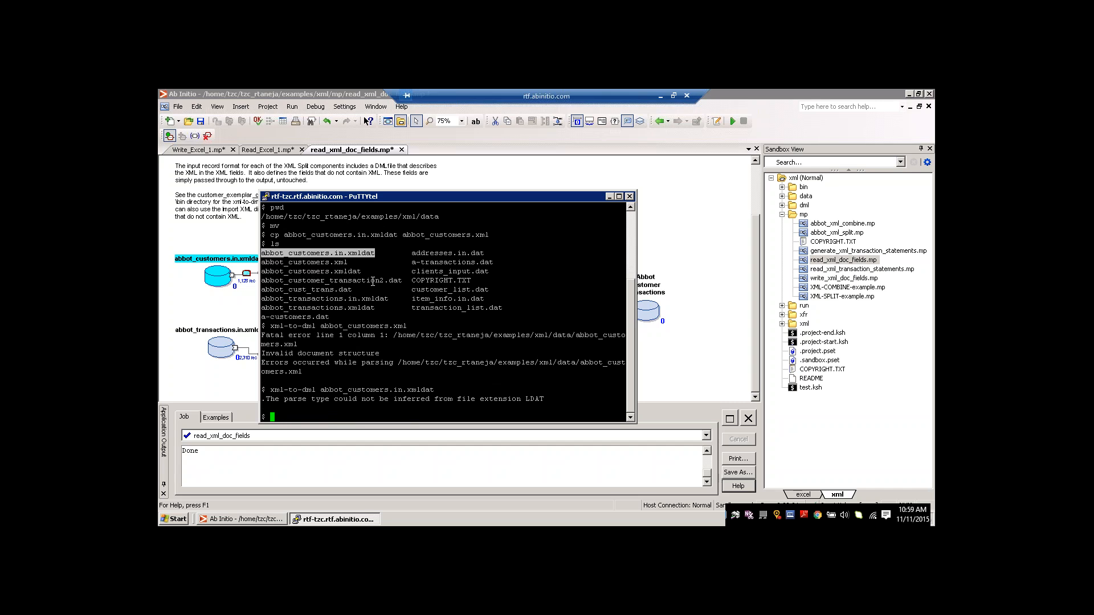
key(Up)
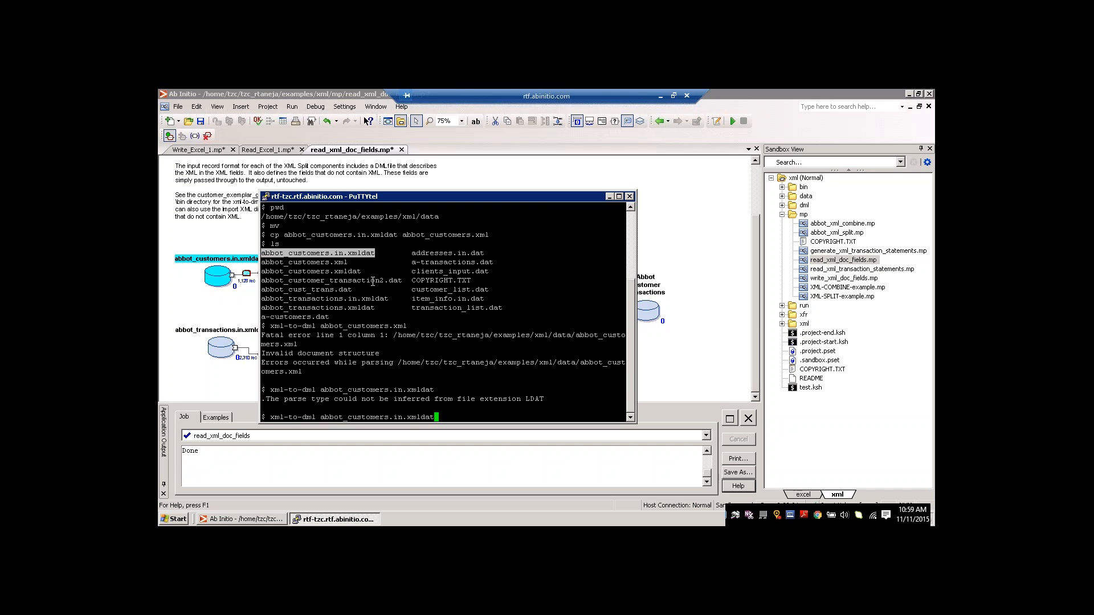
key(Return)
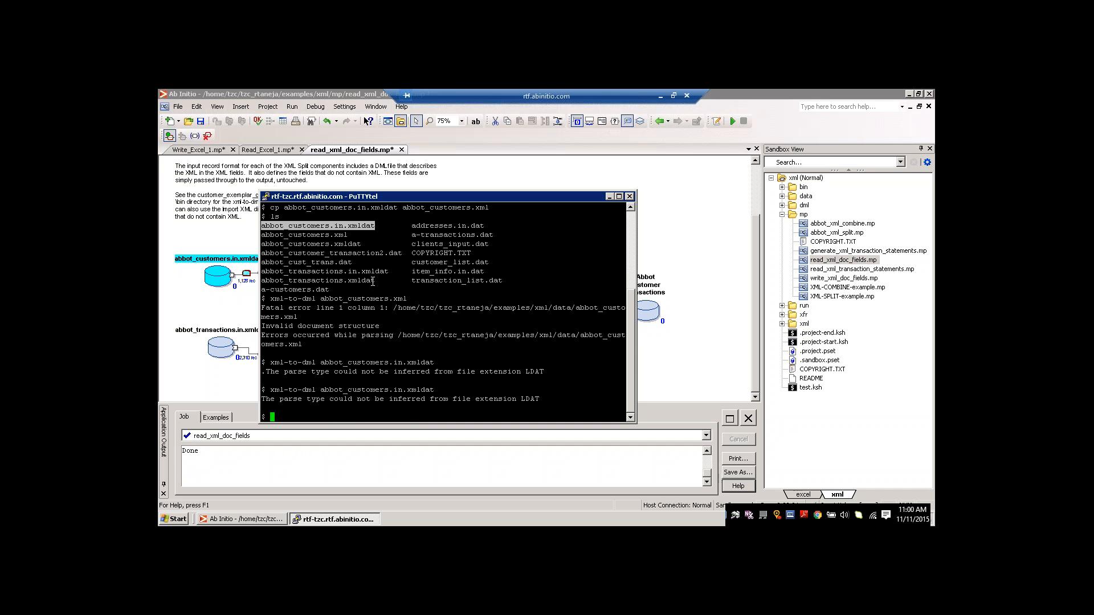
Step: Return to the read_xml_doc_fields.mp graph in Ab Initio and open the properties of the Parse customer xml component
click(695, 231)
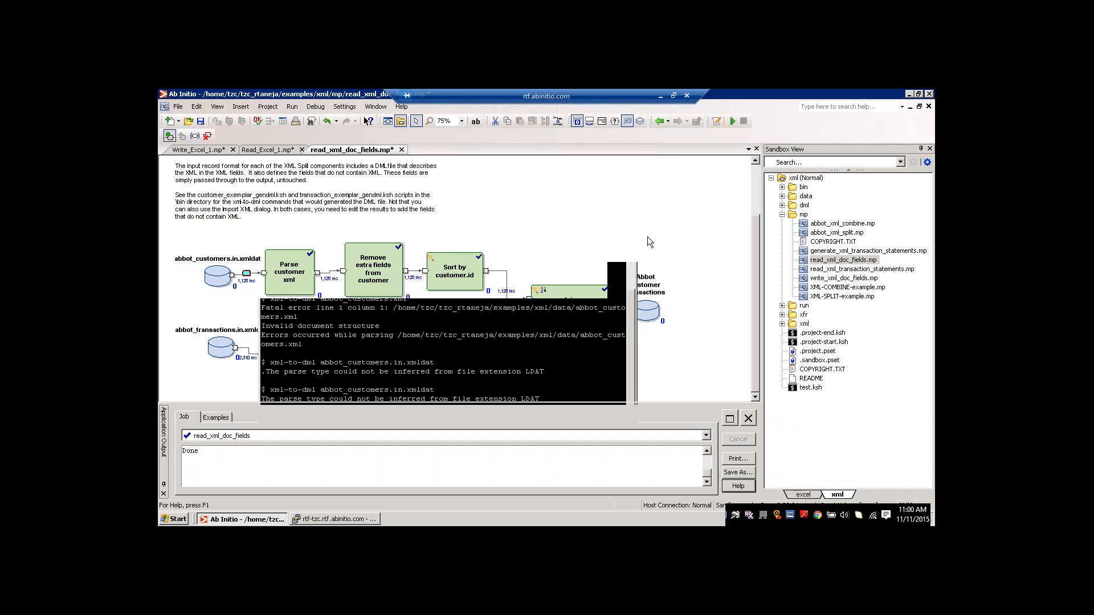
mouse_move(281, 282)
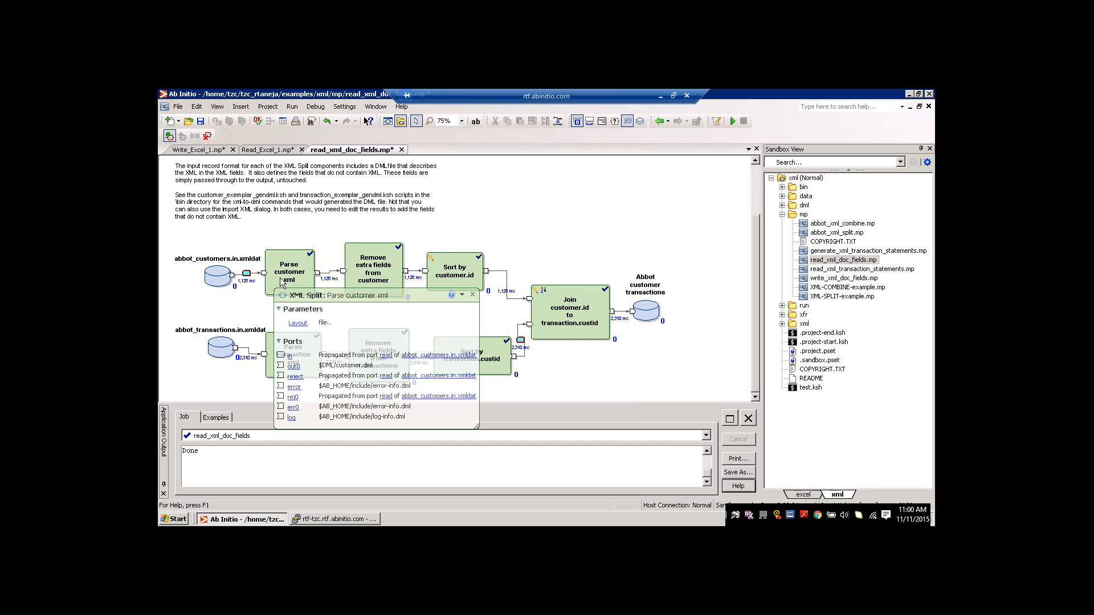
double_click(280, 278)
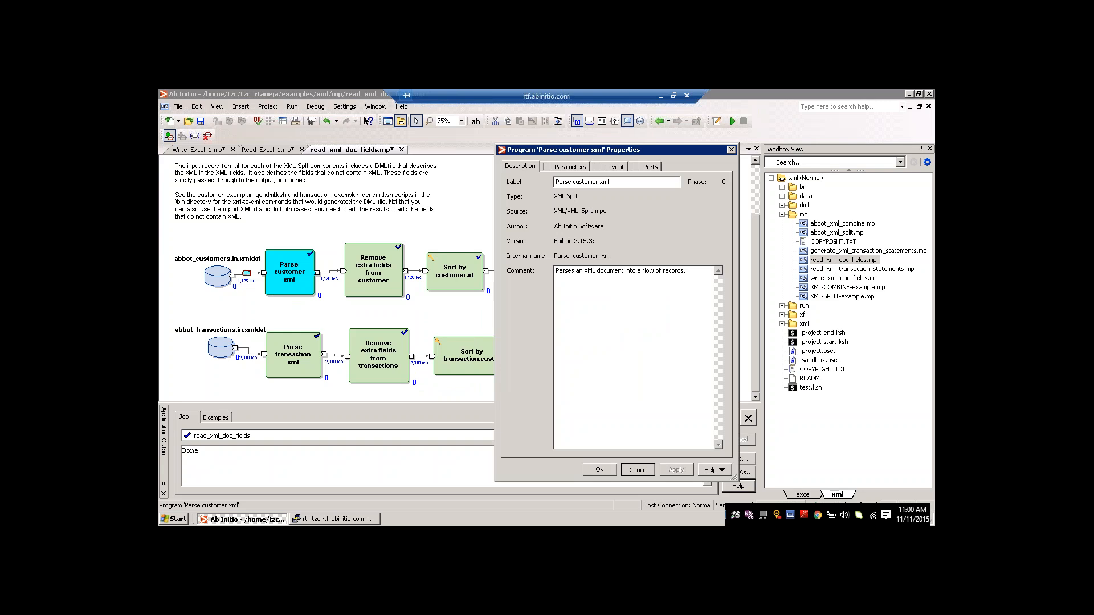
Step: Close the component properties, show the component Organizer and expand its XML folder to view the available XML components
click(631, 465)
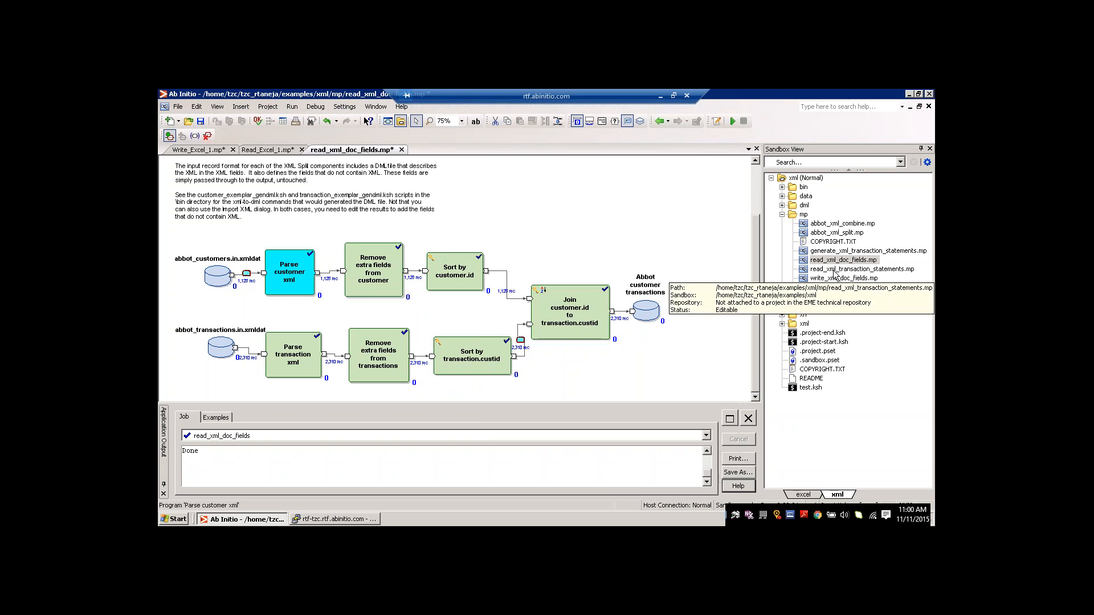
key(ctrl+shift+o)
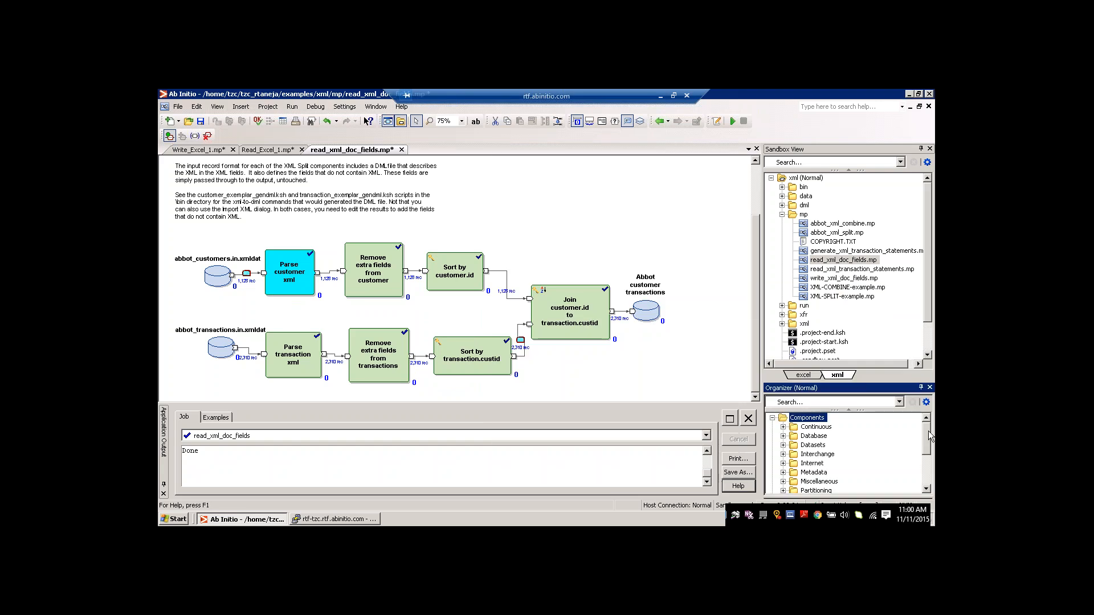
click(927, 463)
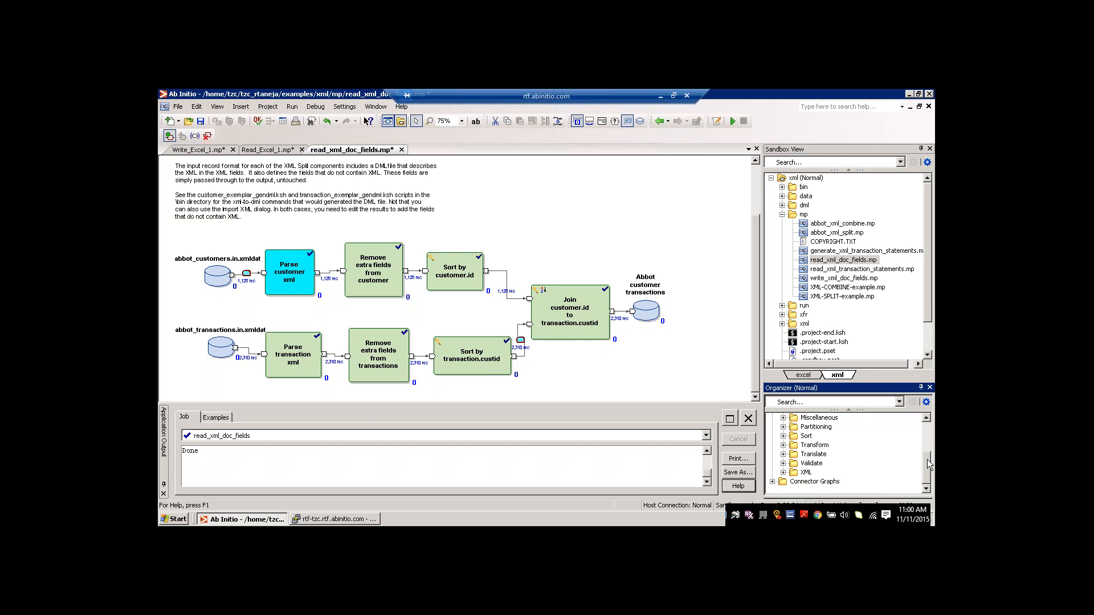
click(784, 473)
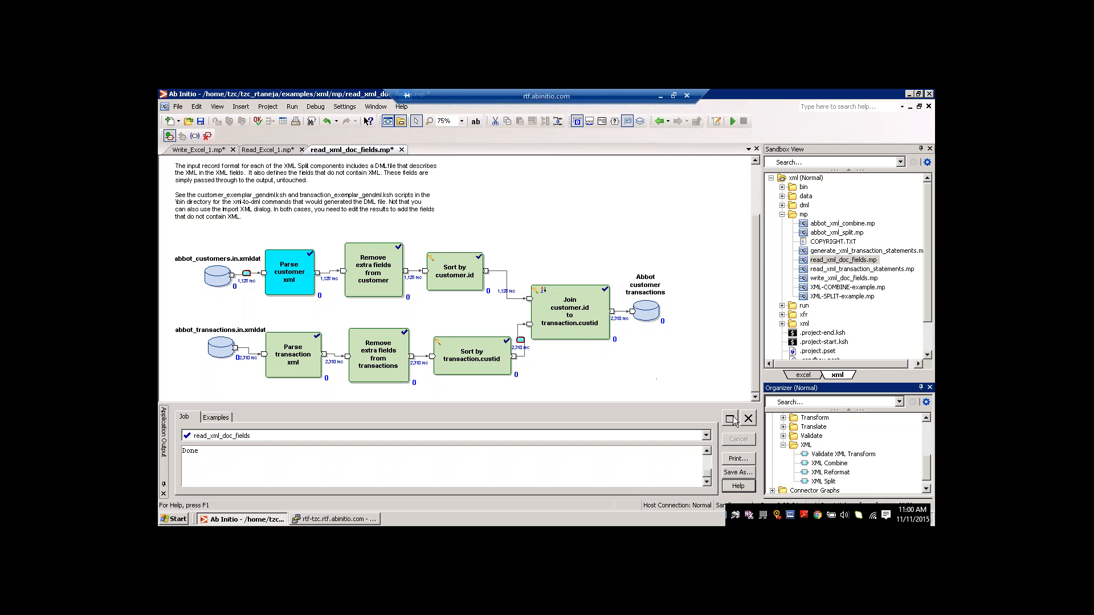
click(926, 488)
click(927, 490)
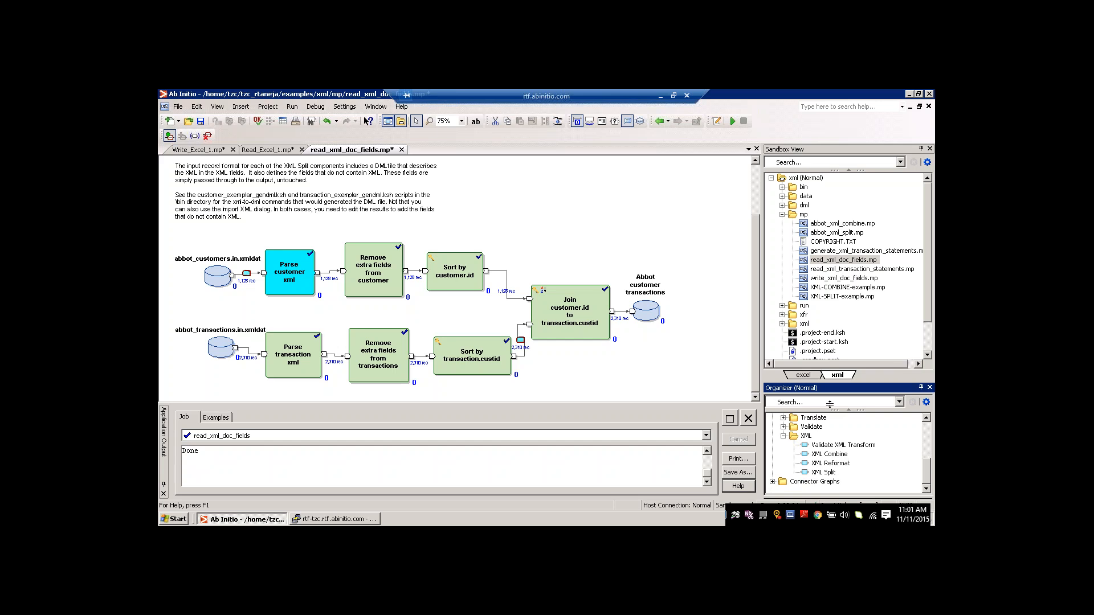
Step: Search the Organizer for "Read xml" and view the description of the Read XML component
click(830, 402)
text(Re)
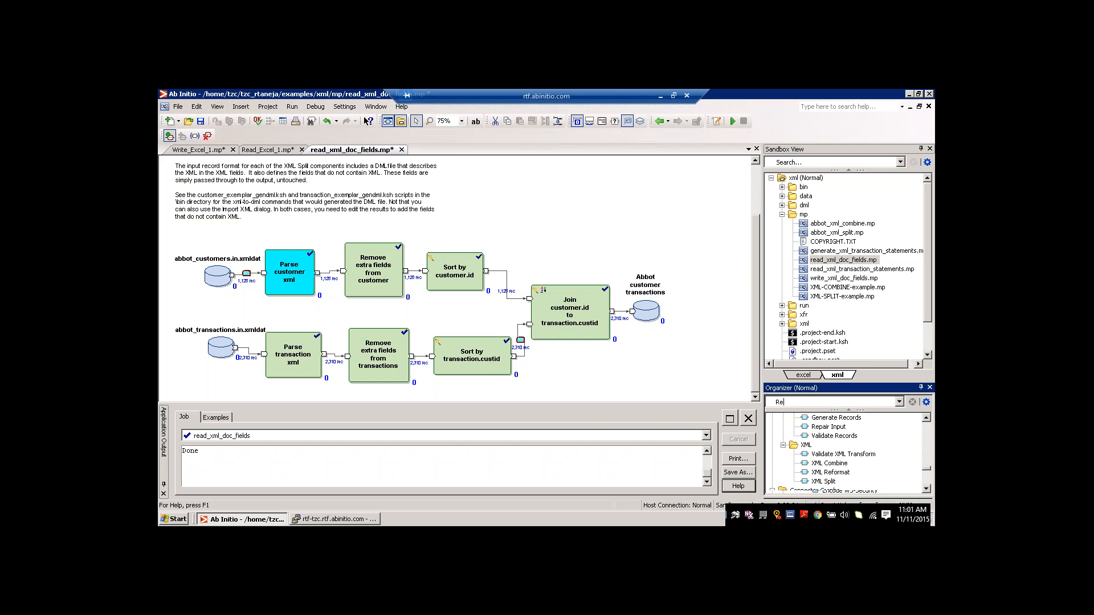
text(ad)
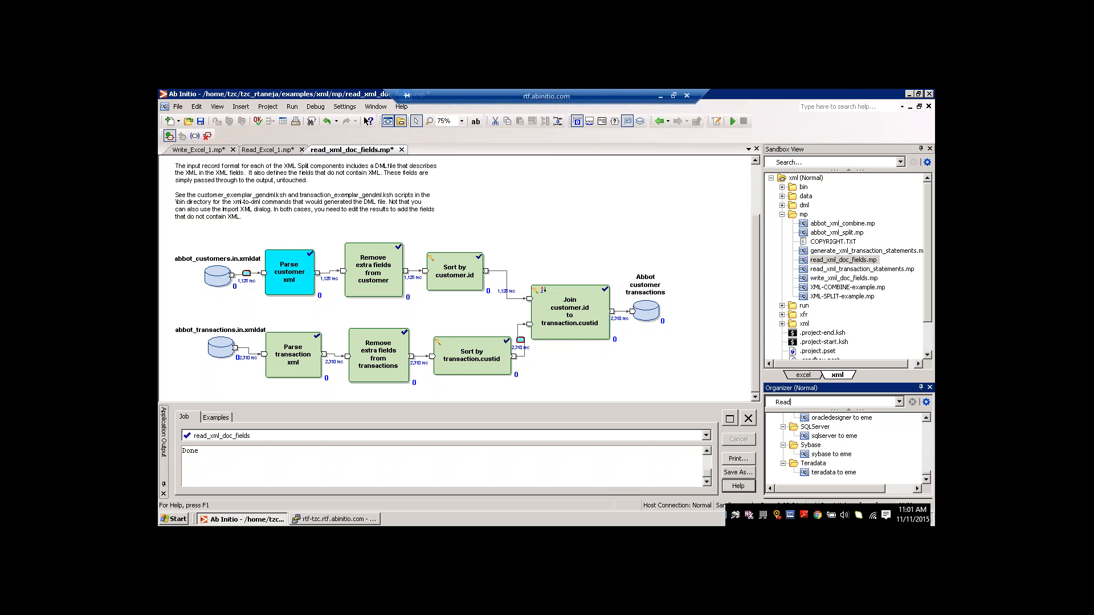
text(xml)
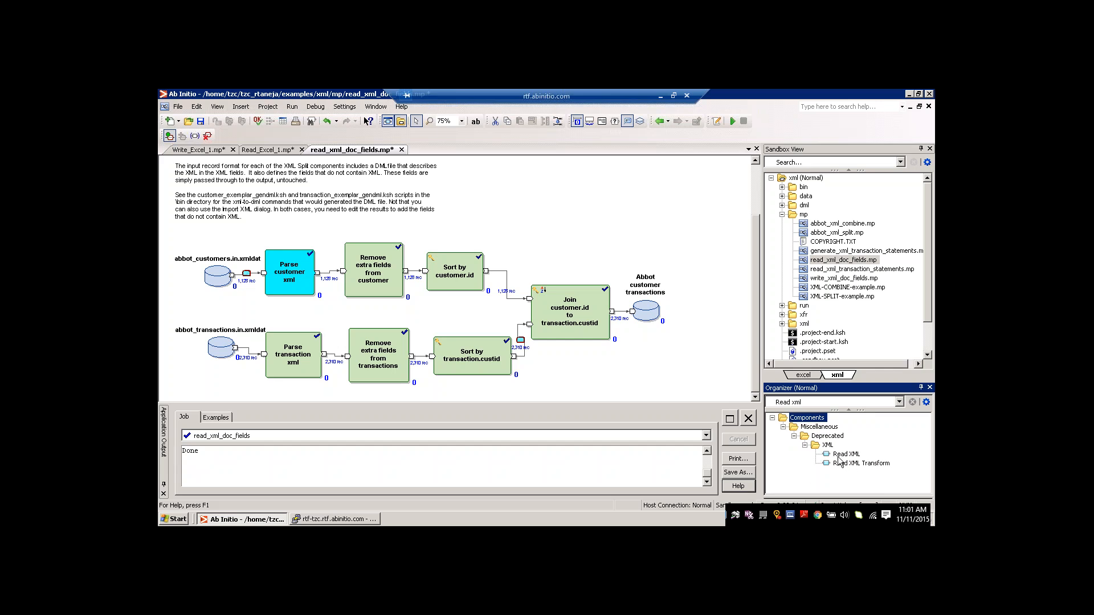
mouse_move(839, 458)
mouse_move(837, 459)
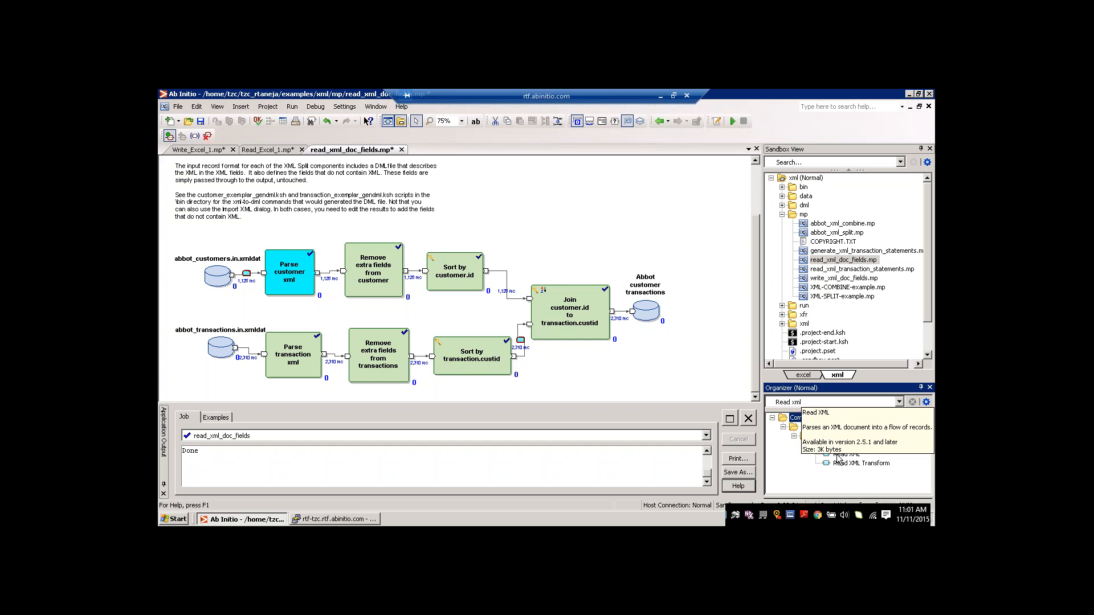
Step: Open the parameters of the Parse customer xml component and set count to 2
double_click(289, 271)
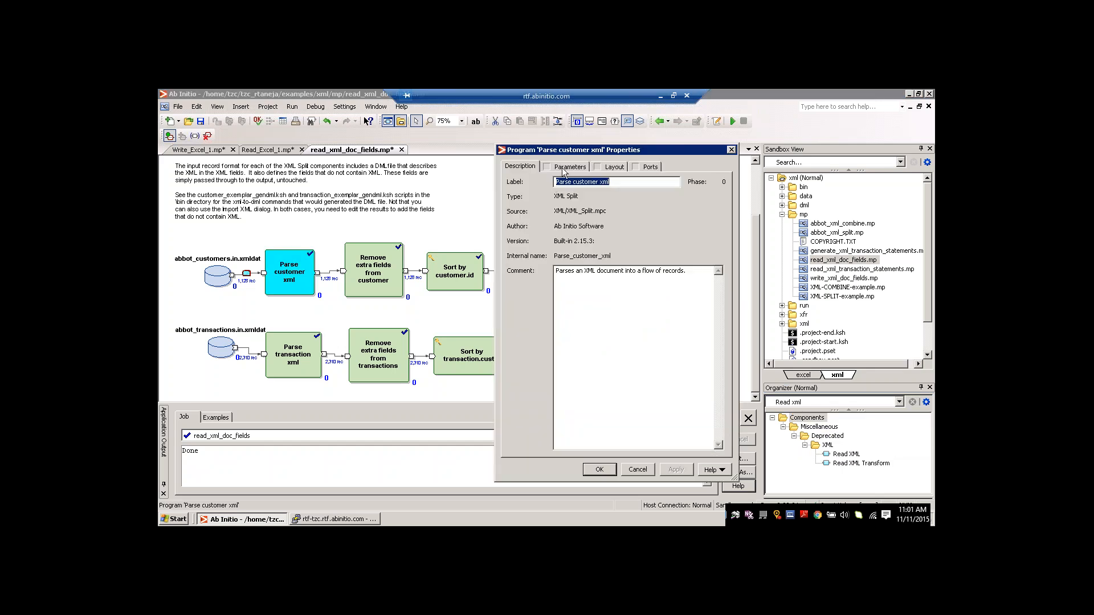
click(566, 167)
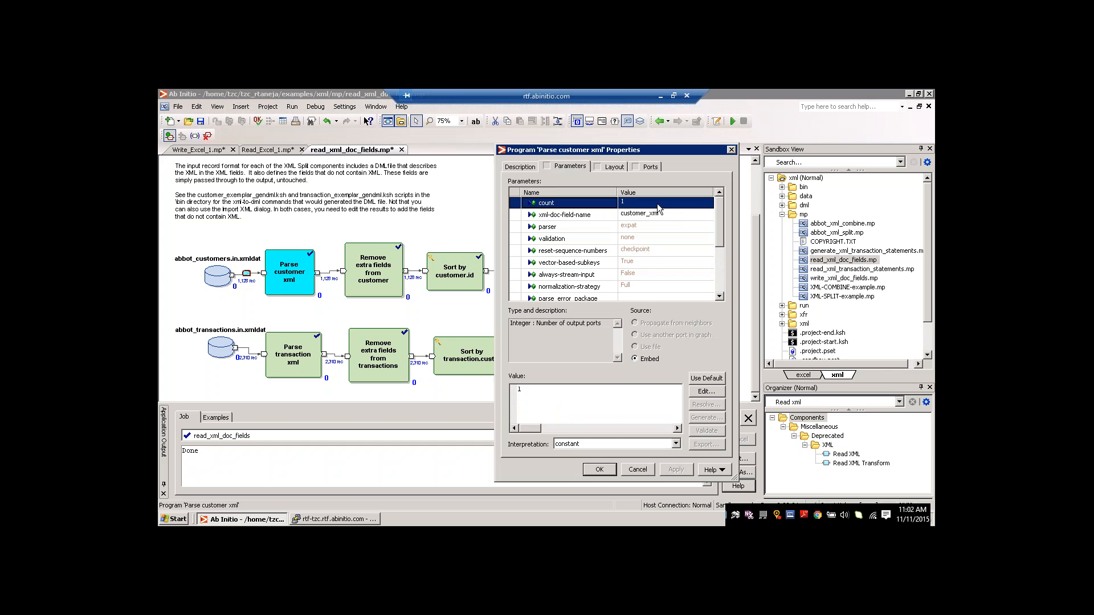
click(599, 399)
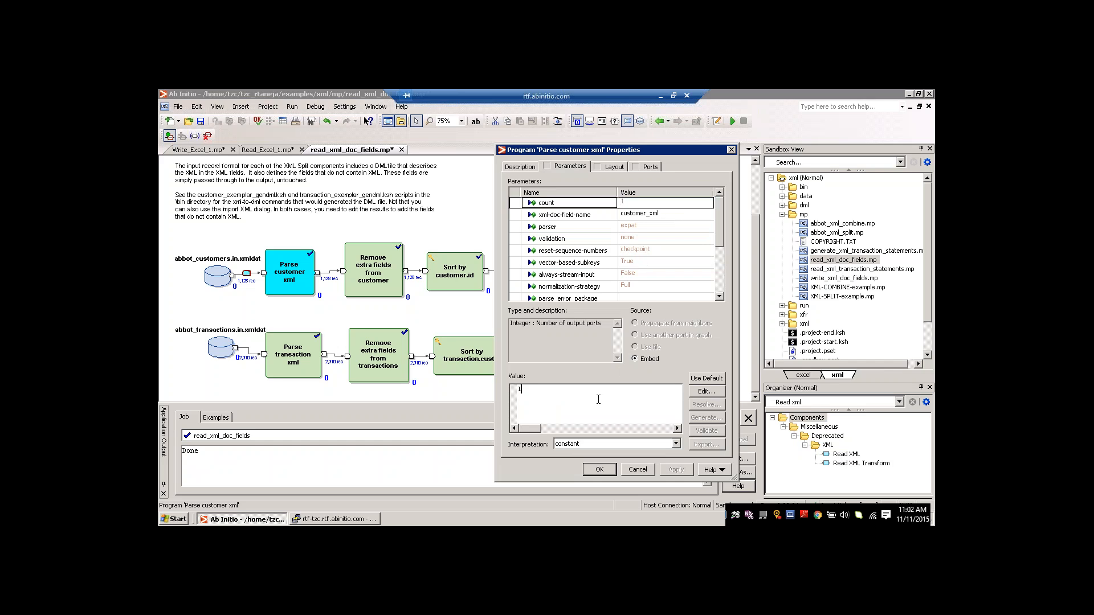
drag(481, 390, 483, 389)
text(2)
click(681, 214)
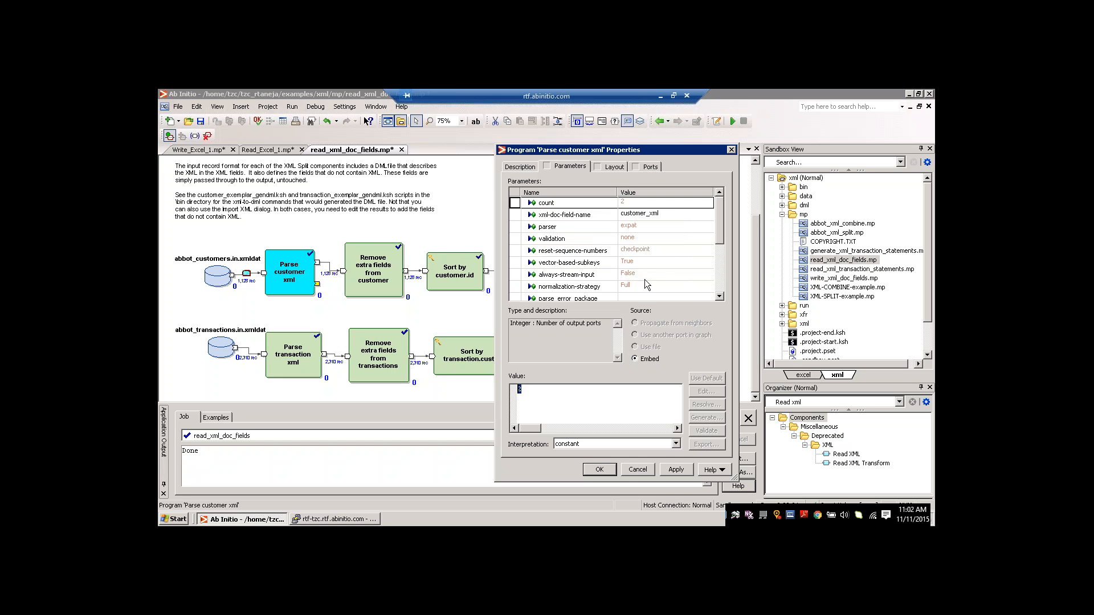
Step: Set the count parameter of Parse customer xml back to 1 and check the component's output ports in the graph
click(632, 206)
text(1)
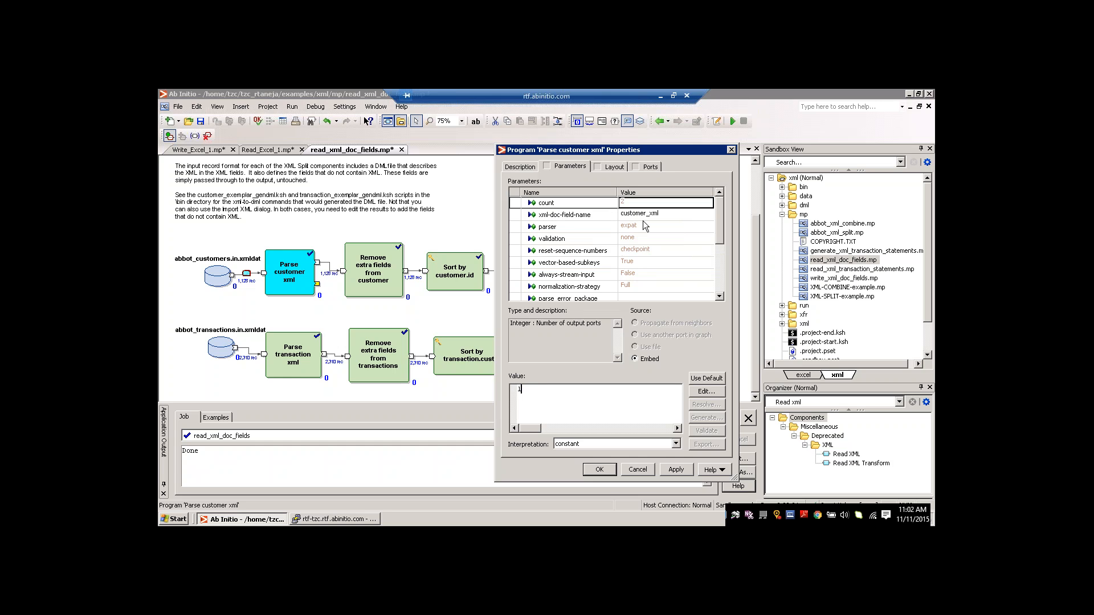
key(Return)
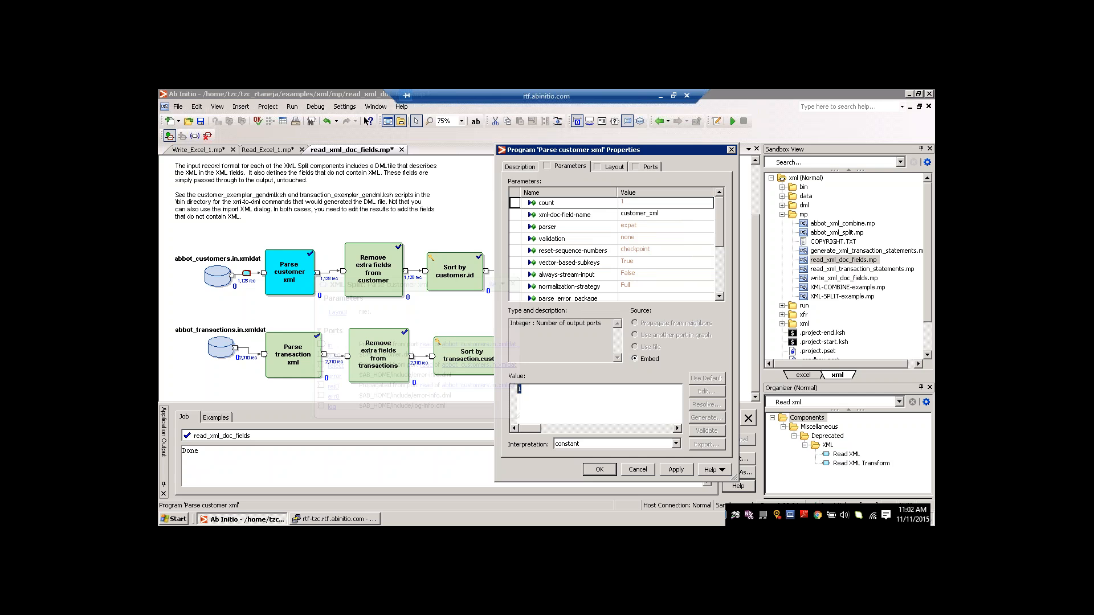
mouse_move(329, 279)
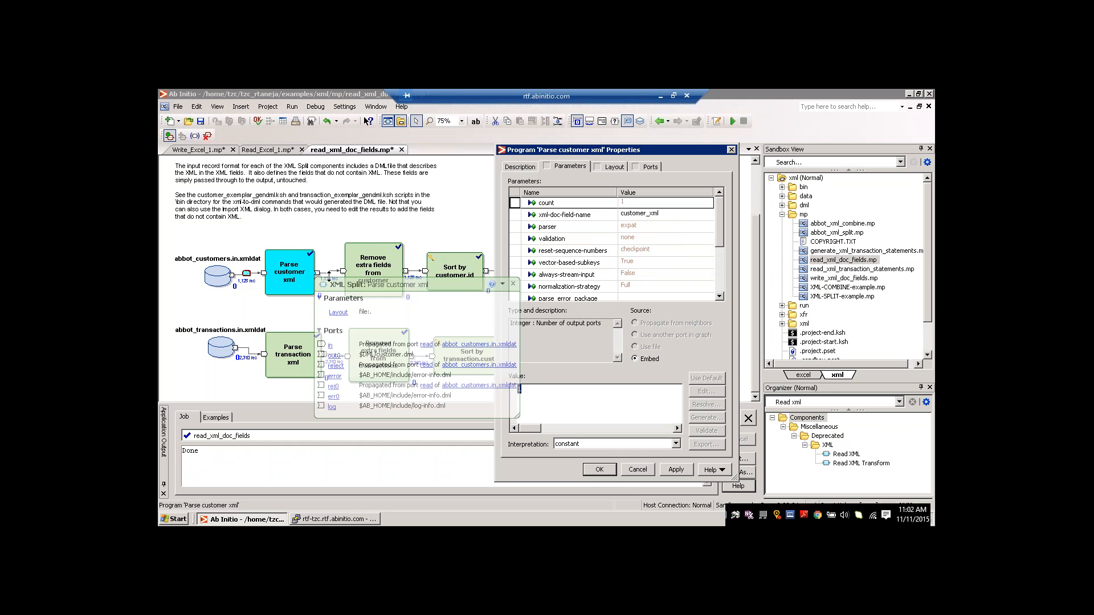
Step: Read the description and value of the xml-doc-field-name parameter
click(663, 217)
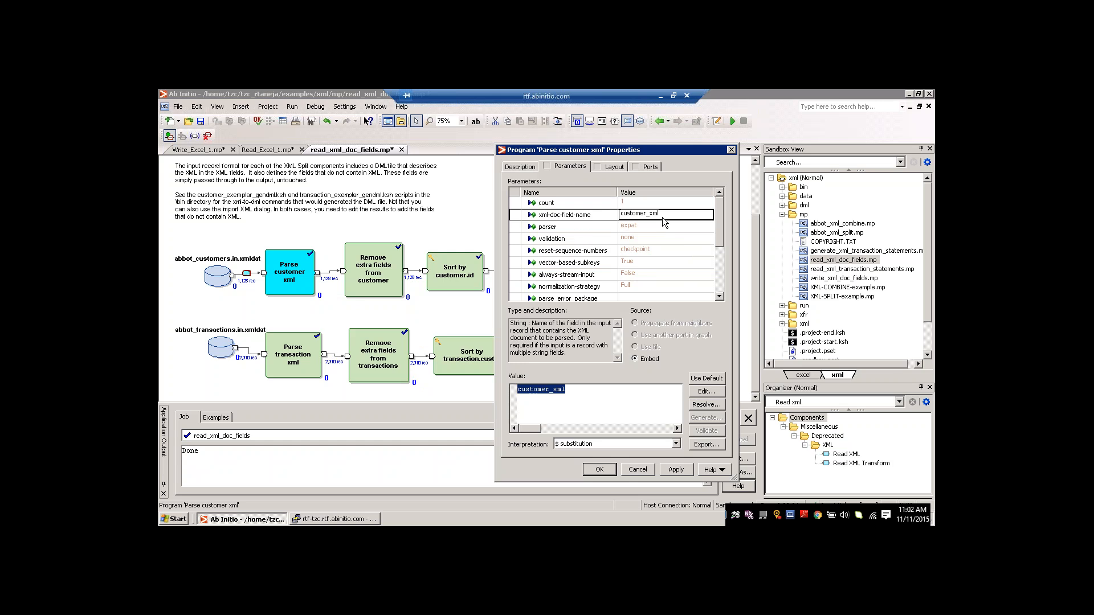
mouse_move(662, 217)
key(Return)
Step: Try the xerces option for the parser parameter and restore it to expat
click(657, 226)
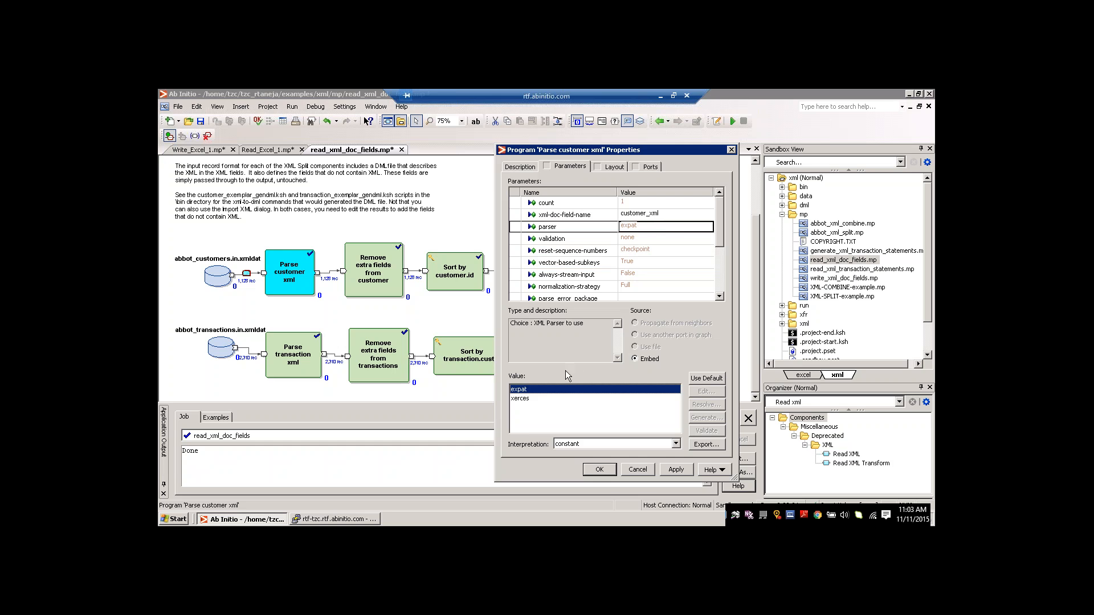
click(538, 400)
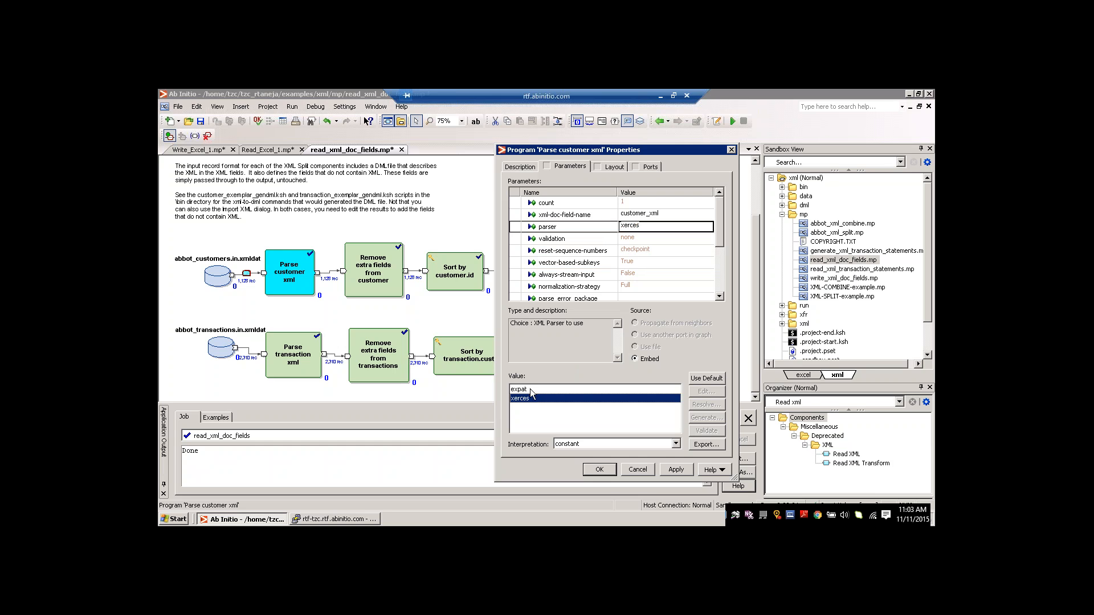
click(531, 391)
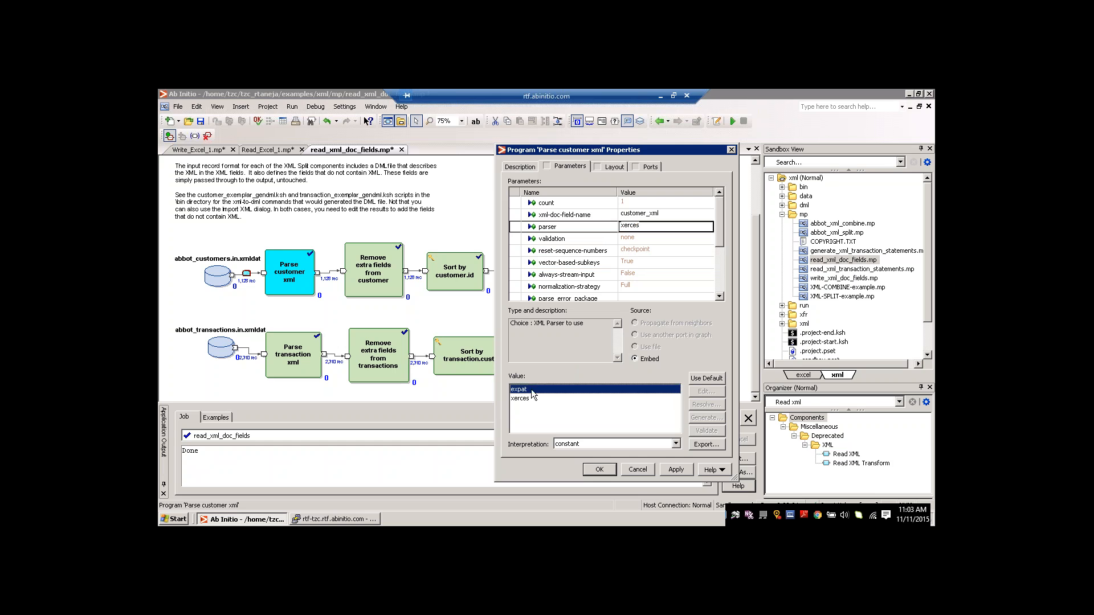
click(529, 400)
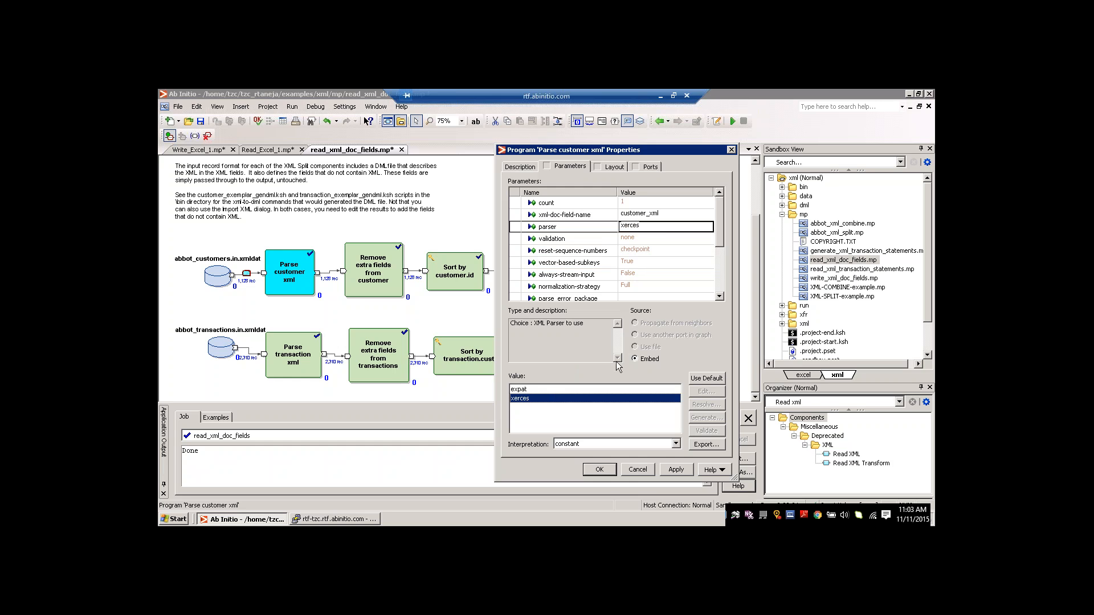
click(540, 392)
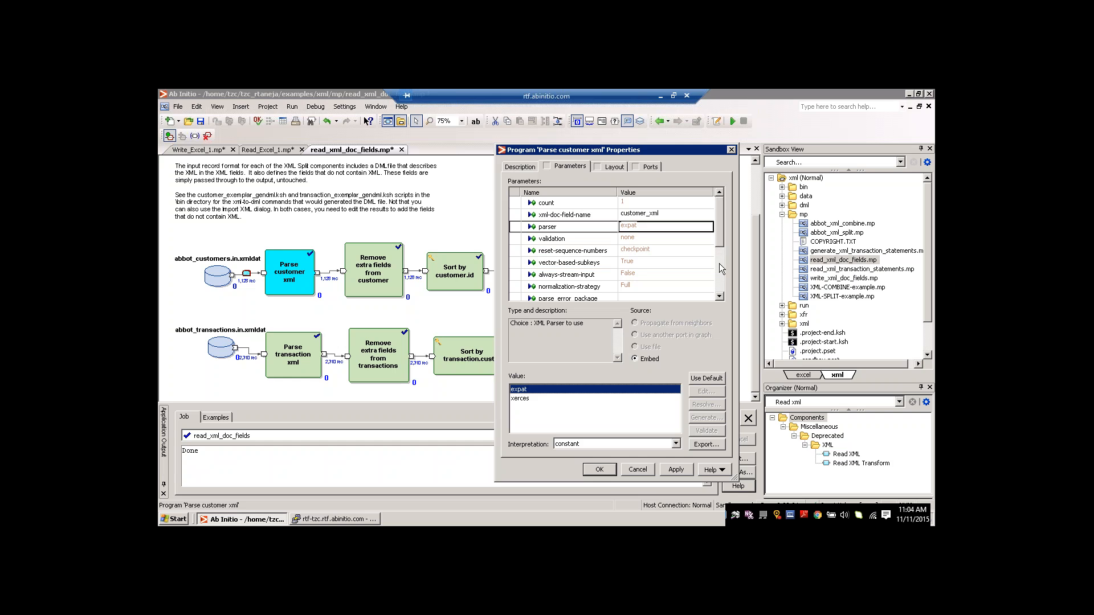
Step: Set the validation parameter to custom and review the additional validation parameters it offers
scroll(719, 263, down, 2)
scroll(723, 248, up, 1)
scroll(674, 243, up, 3)
click(644, 239)
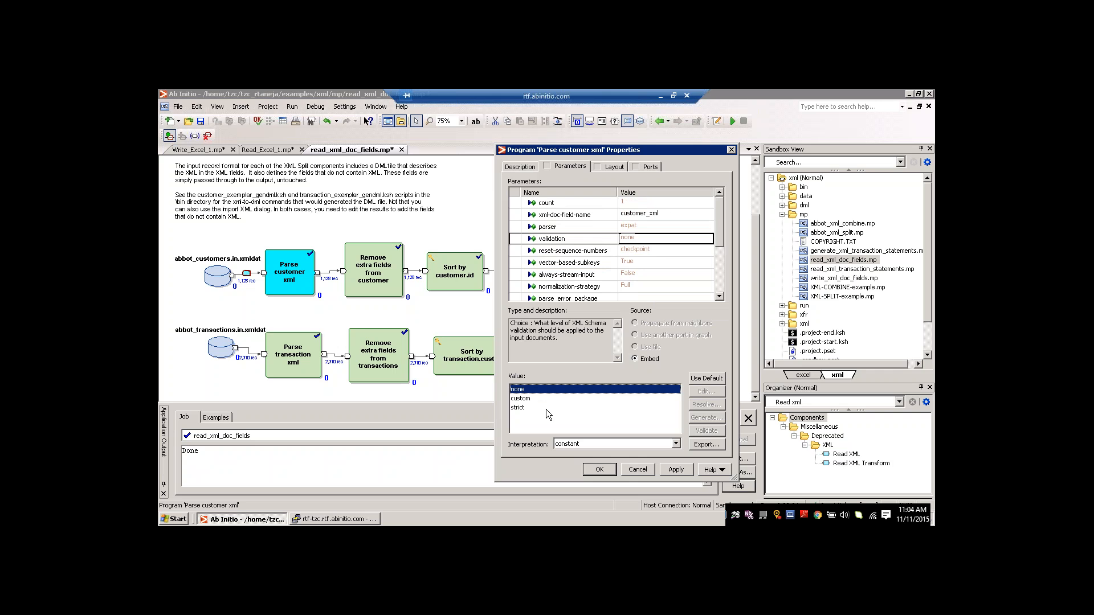
click(545, 398)
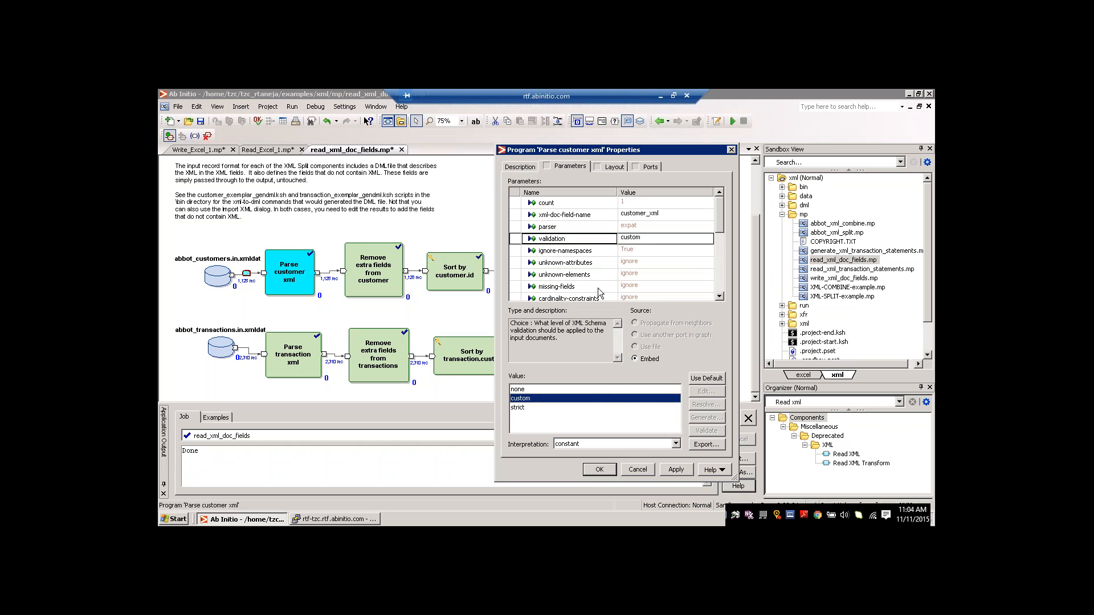
click(720, 297)
click(719, 297)
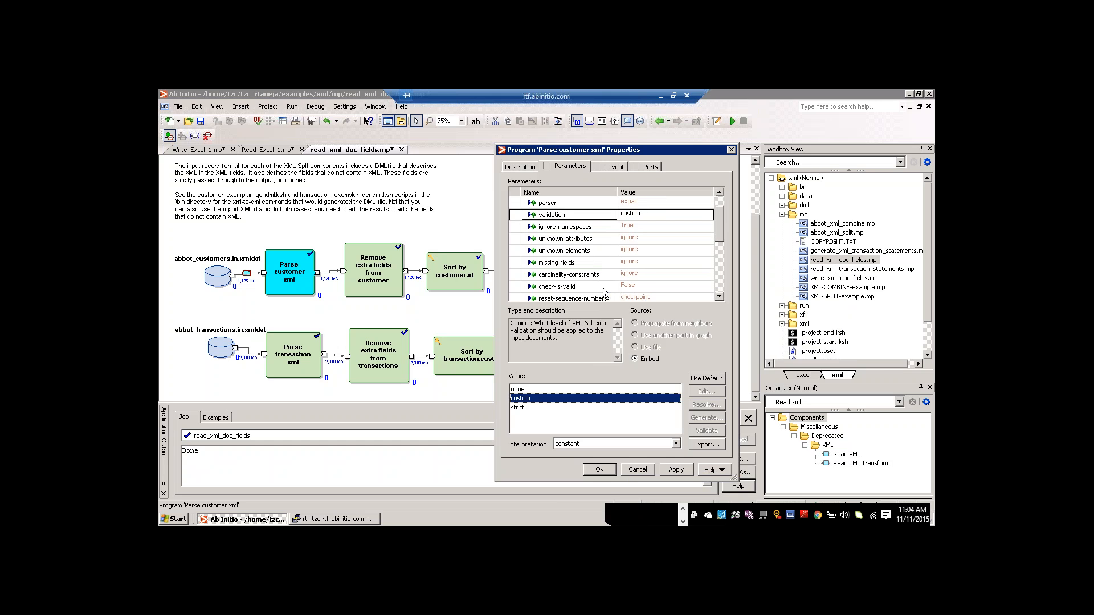
mouse_move(604, 292)
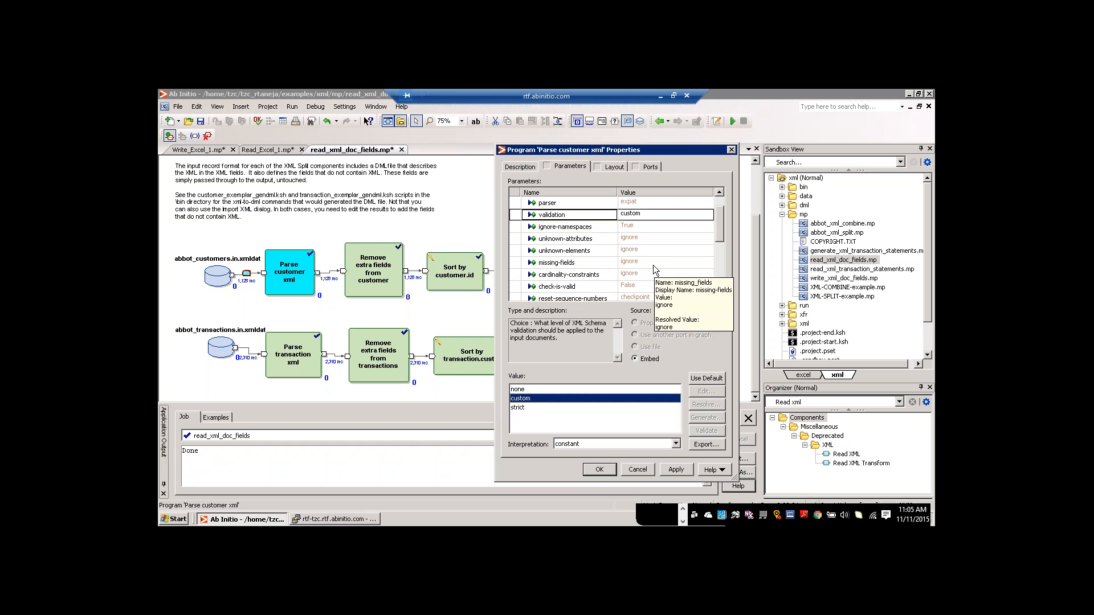
Step: Try the error option for the unknown-attributes parameter and restore it to ignore
click(658, 236)
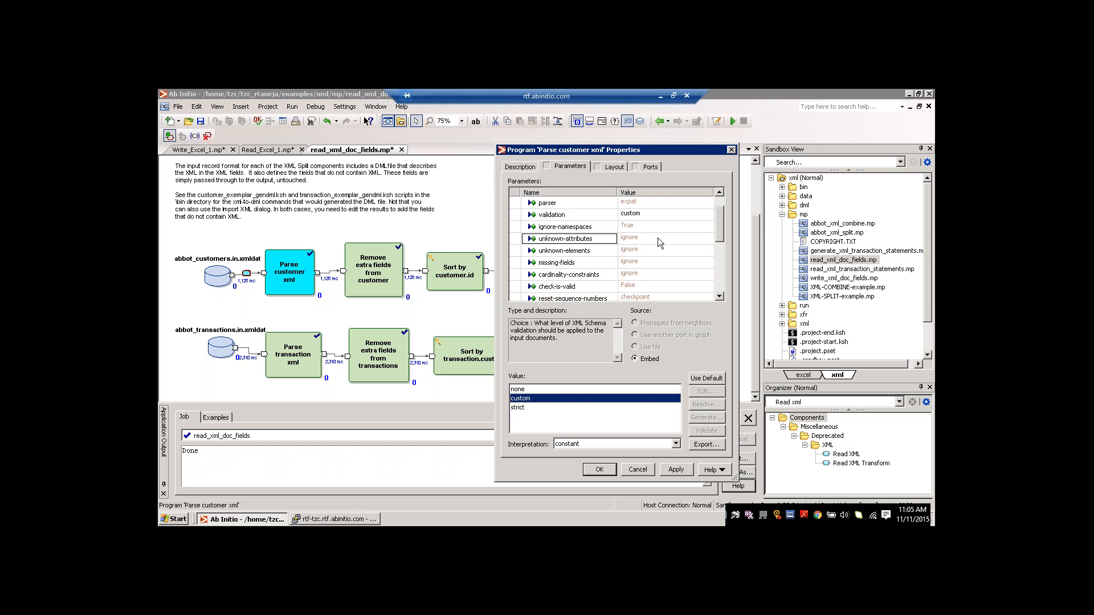
click(658, 238)
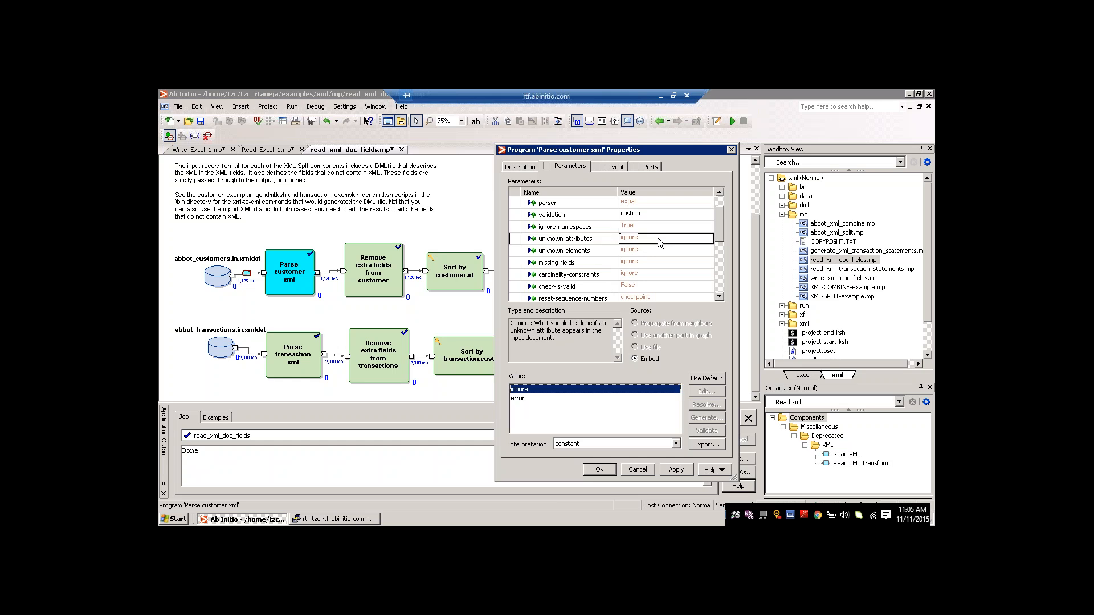
click(528, 398)
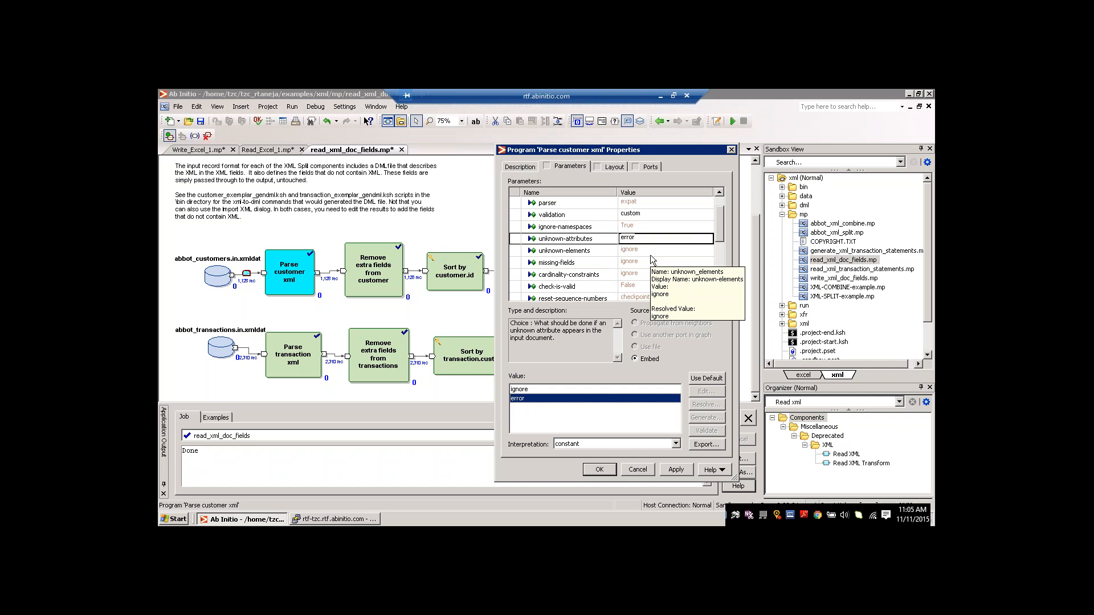
click(521, 389)
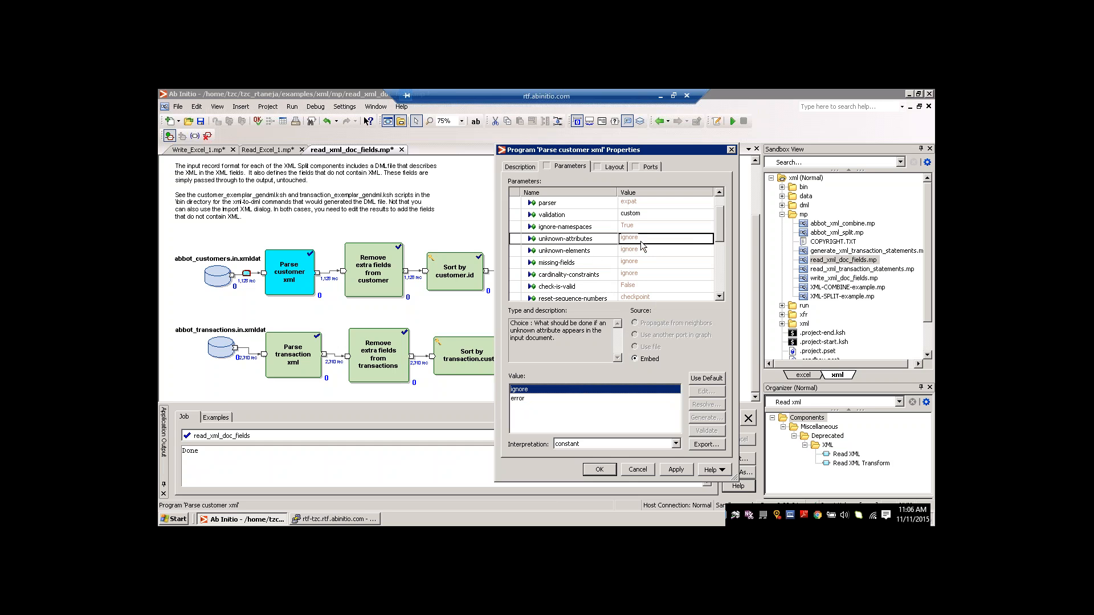
Step: Examine the descriptions and options of the unknown-attributes, unknown-elements and cardinality-constraints parameters
click(592, 250)
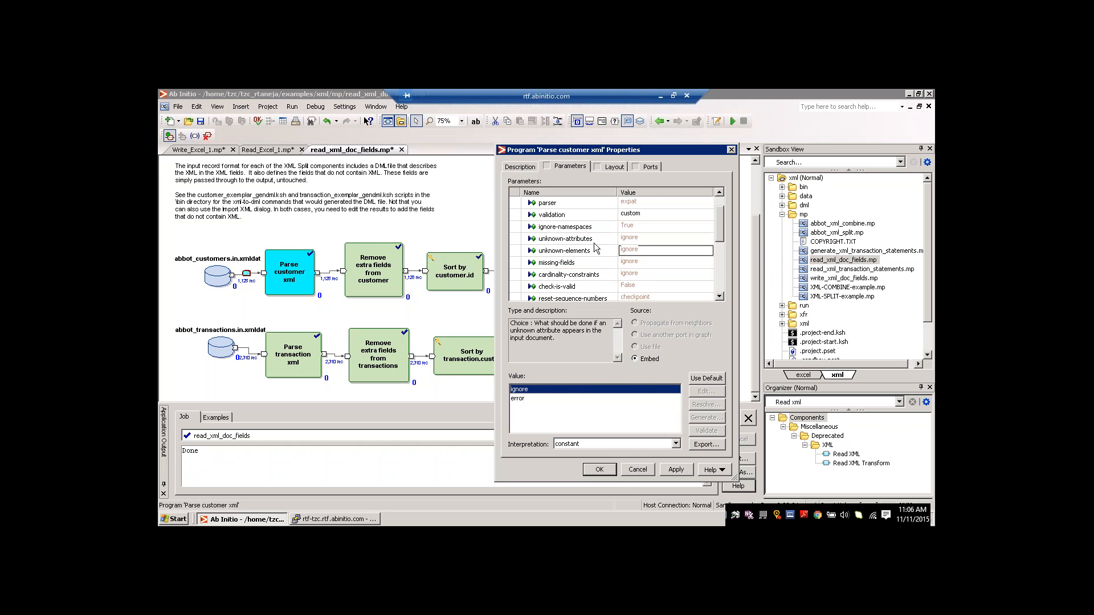
click(636, 242)
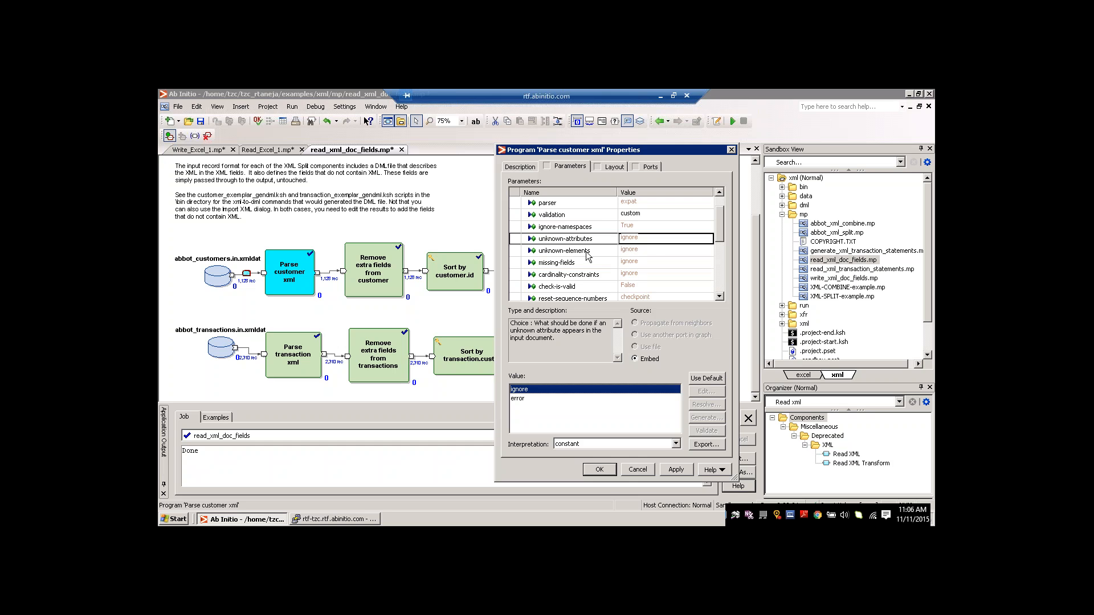
click(605, 251)
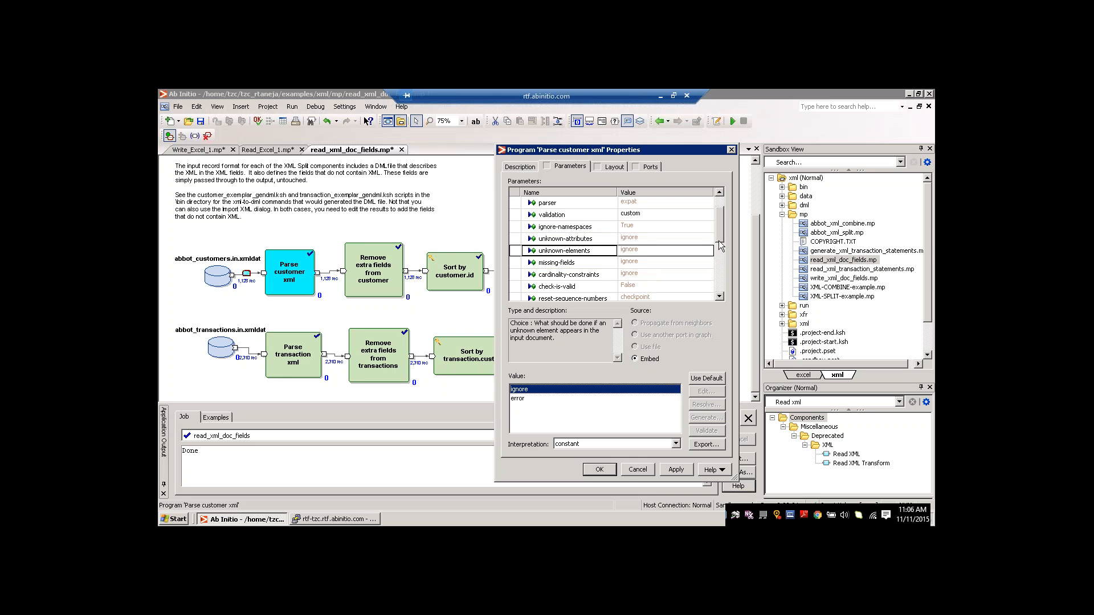
drag(719, 241, 717, 250)
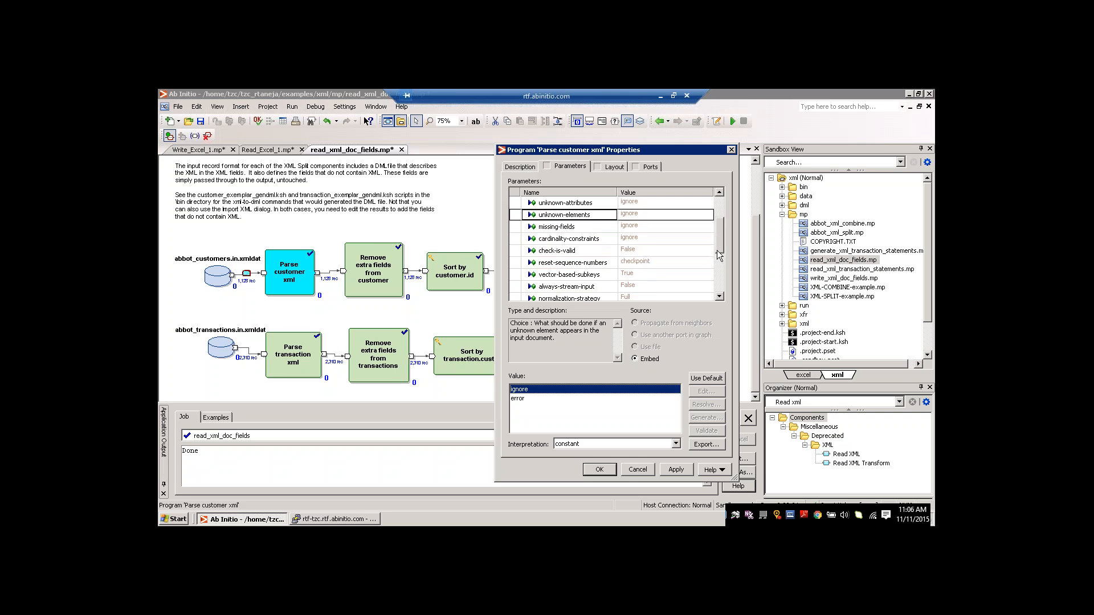
click(667, 242)
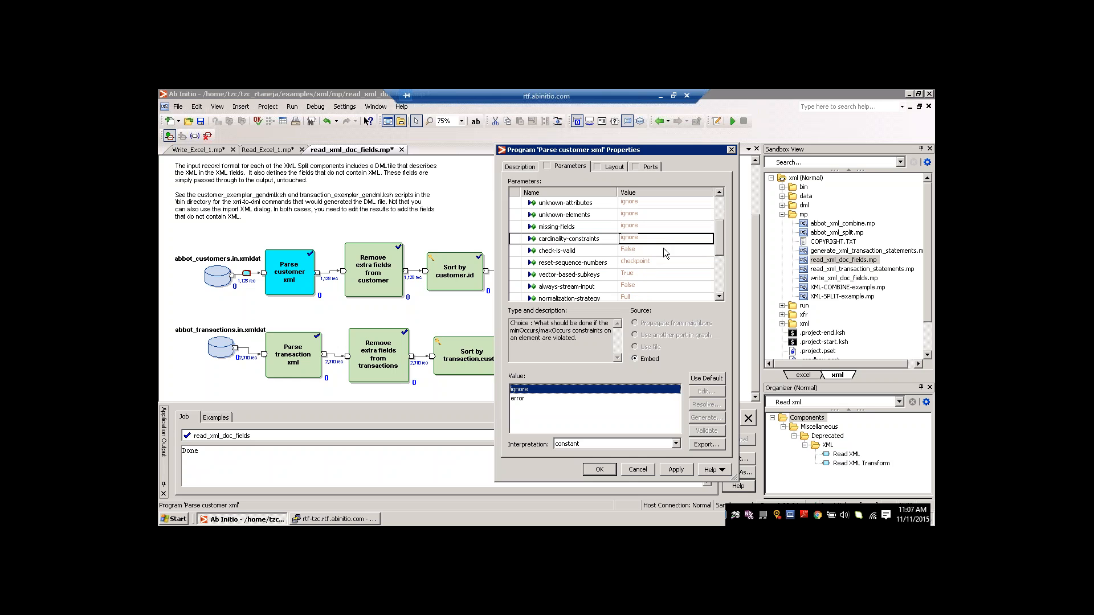
Step: Examine the descriptions and options of the check-is-valid, cardinality-constraints and reset-sequence-numbers parameters
click(663, 248)
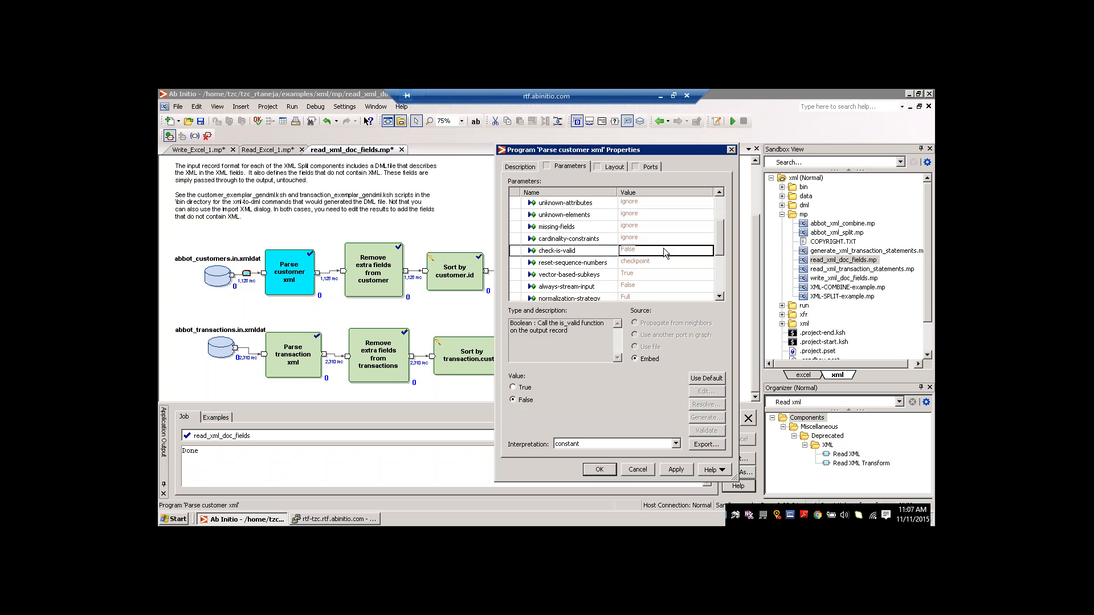
click(668, 237)
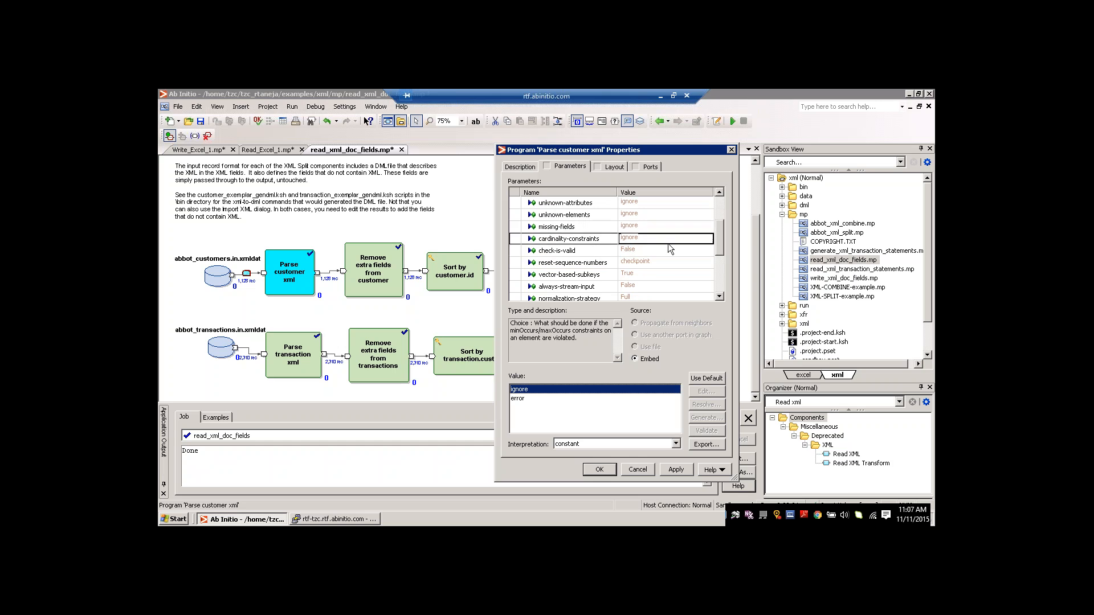
click(668, 248)
click(662, 261)
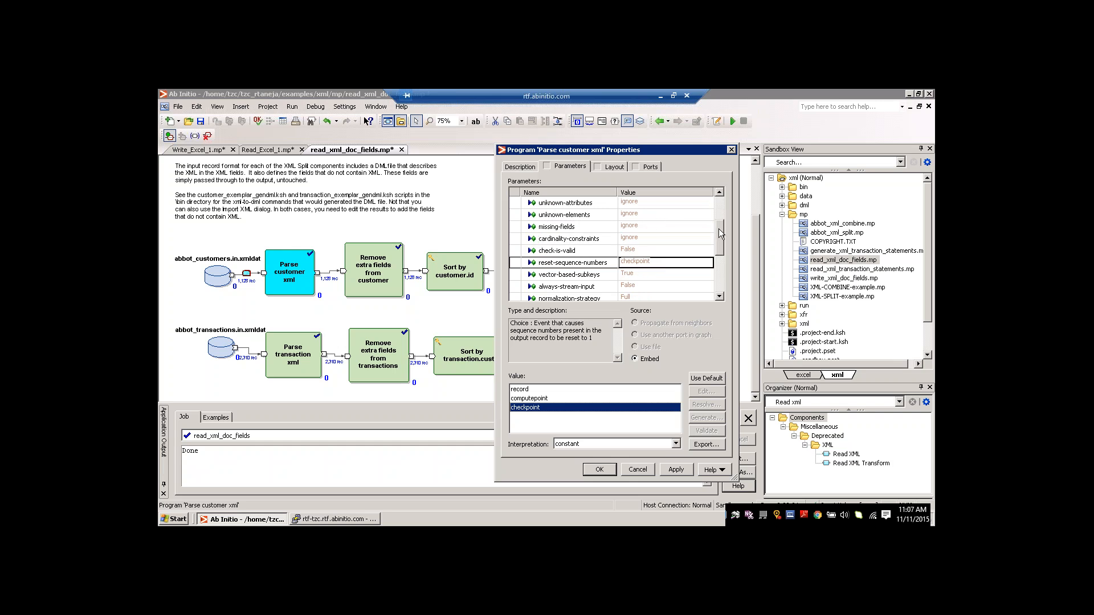
scroll(718, 217, up, 1)
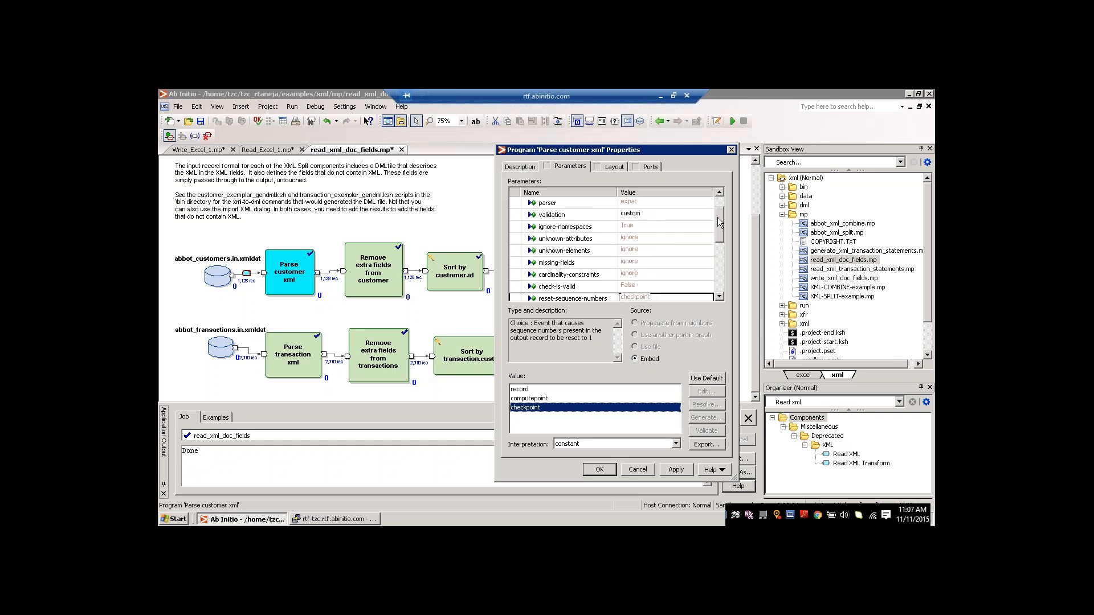
drag(716, 217, 713, 241)
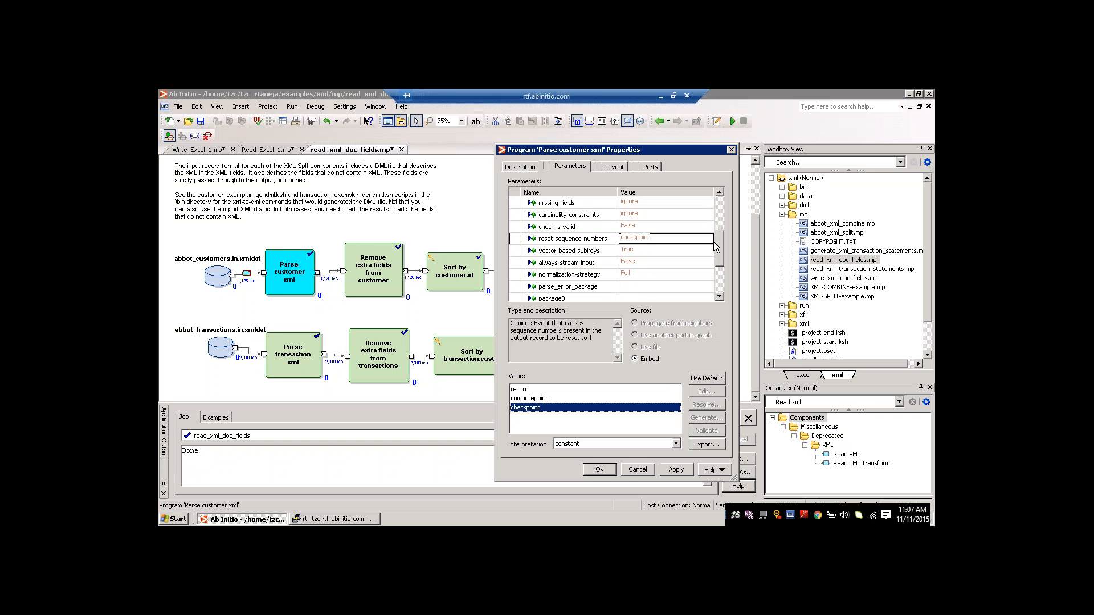
drag(714, 241, 722, 227)
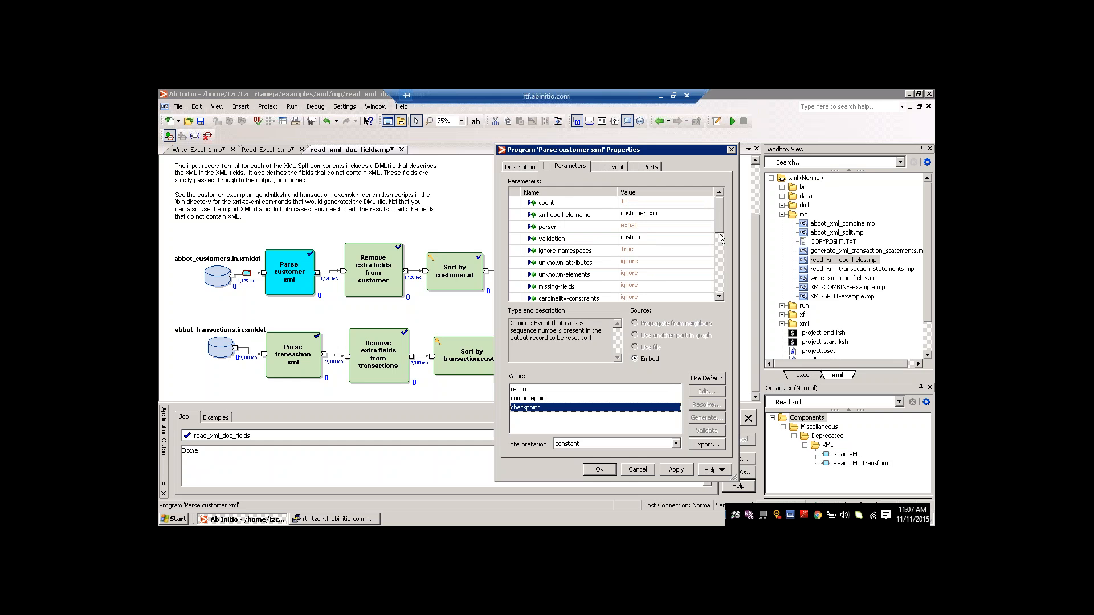
click(719, 233)
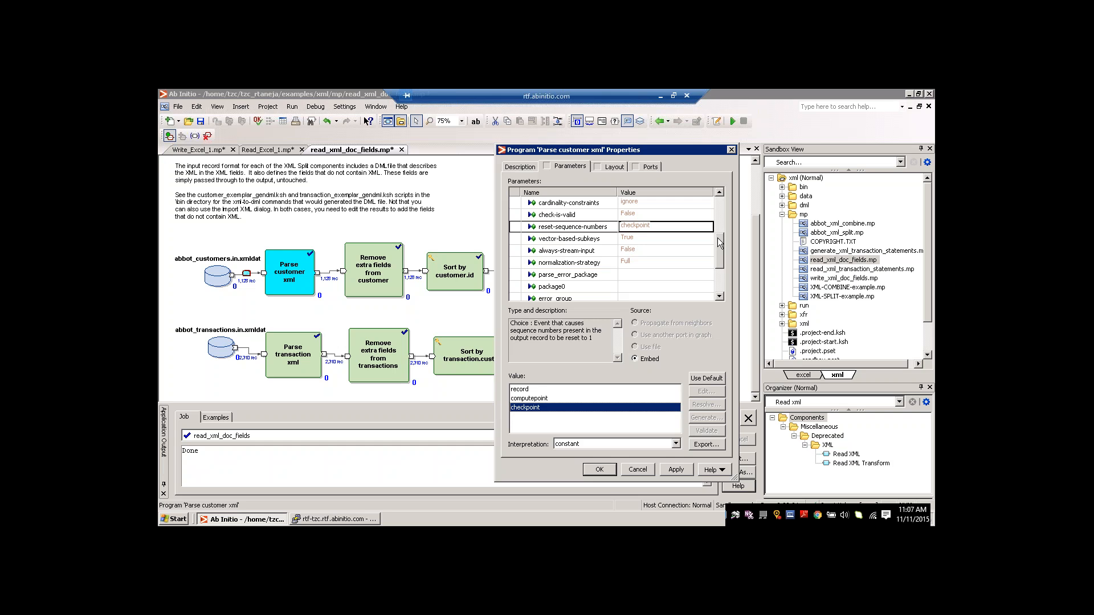
Step: Examine the vector-based-subkeys, always-stream-input and normalization-strategy parameters and look over the rest of the parameter list
click(657, 241)
click(658, 247)
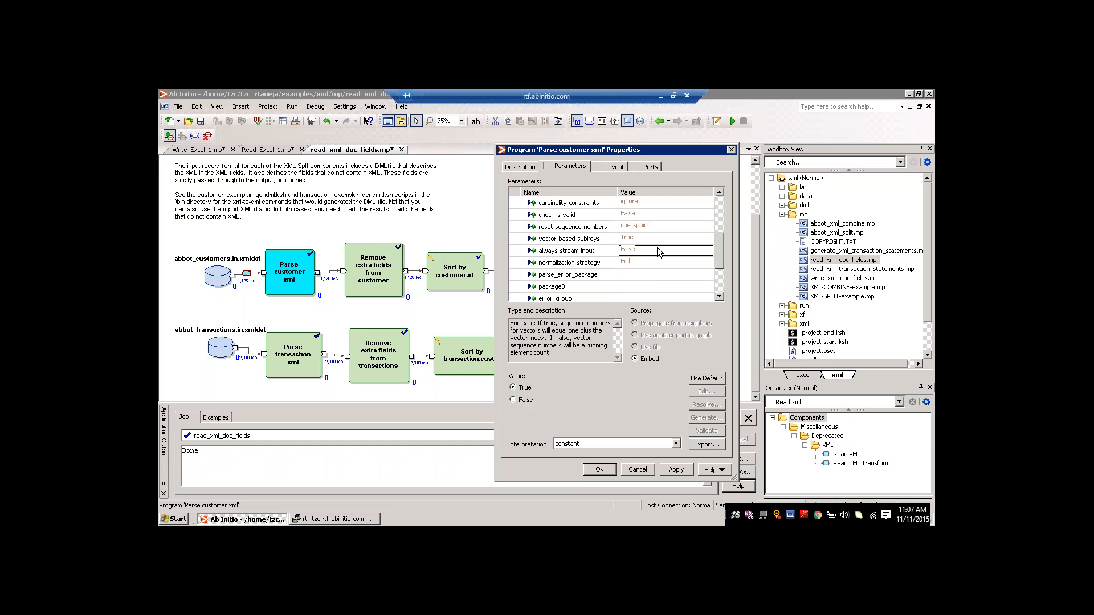
click(654, 261)
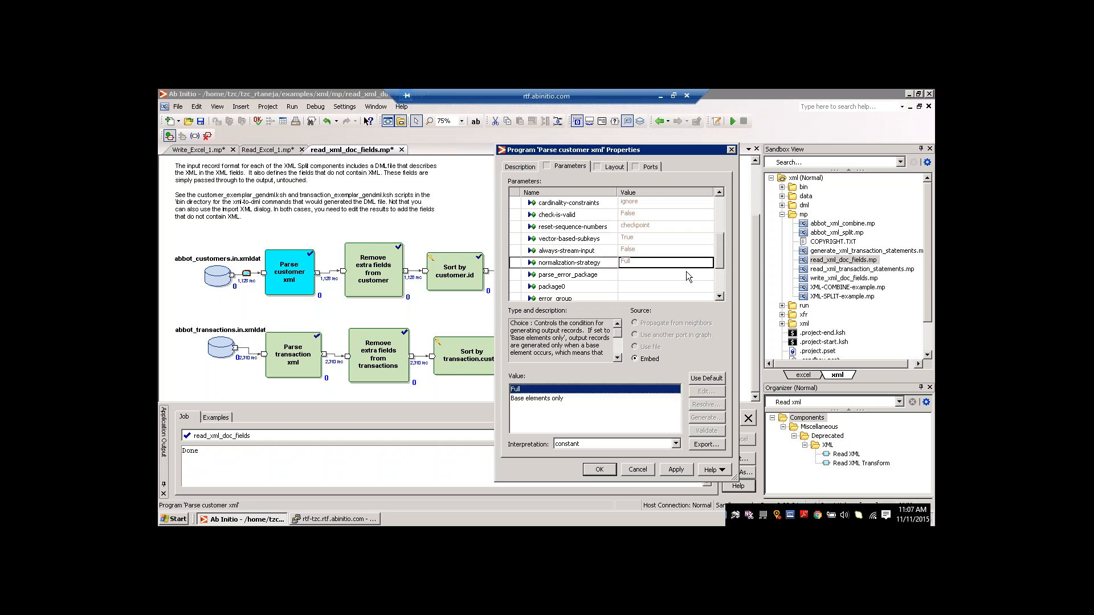
click(720, 279)
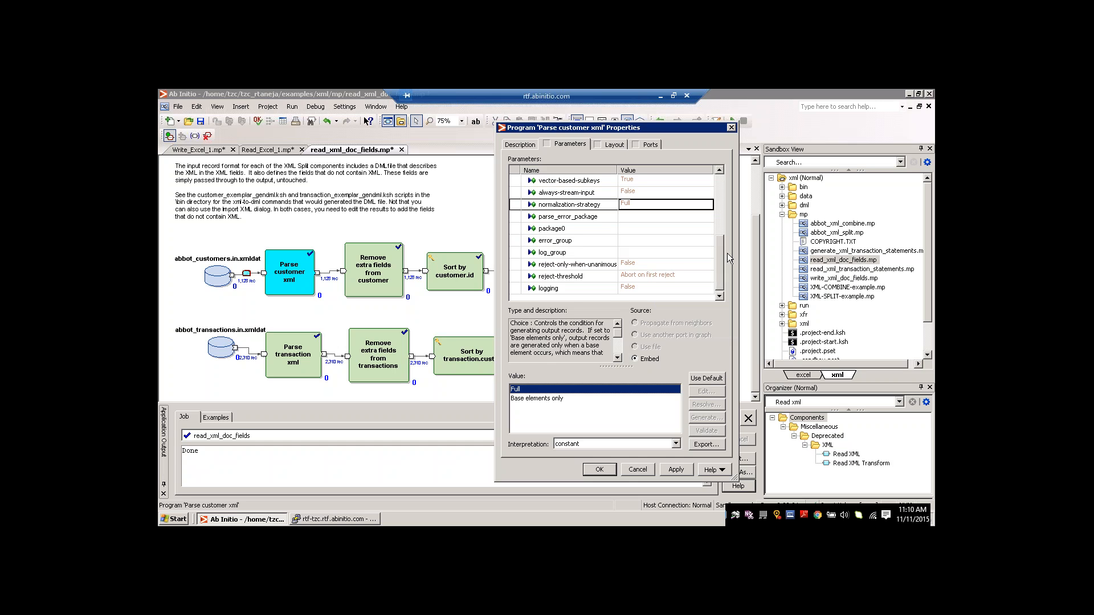
scroll(727, 253, up, 4)
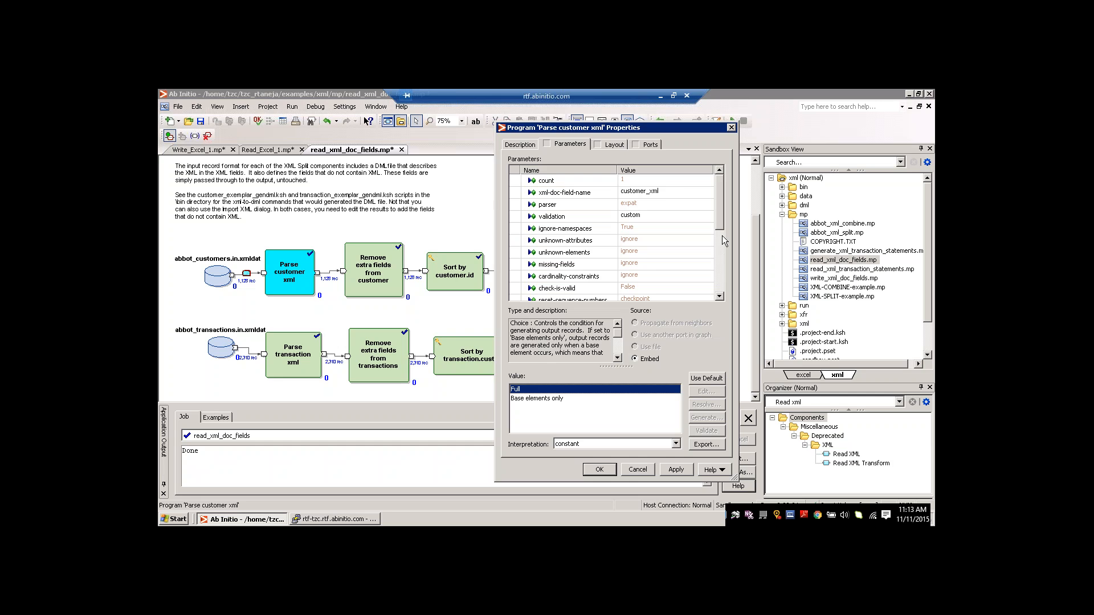
click(718, 234)
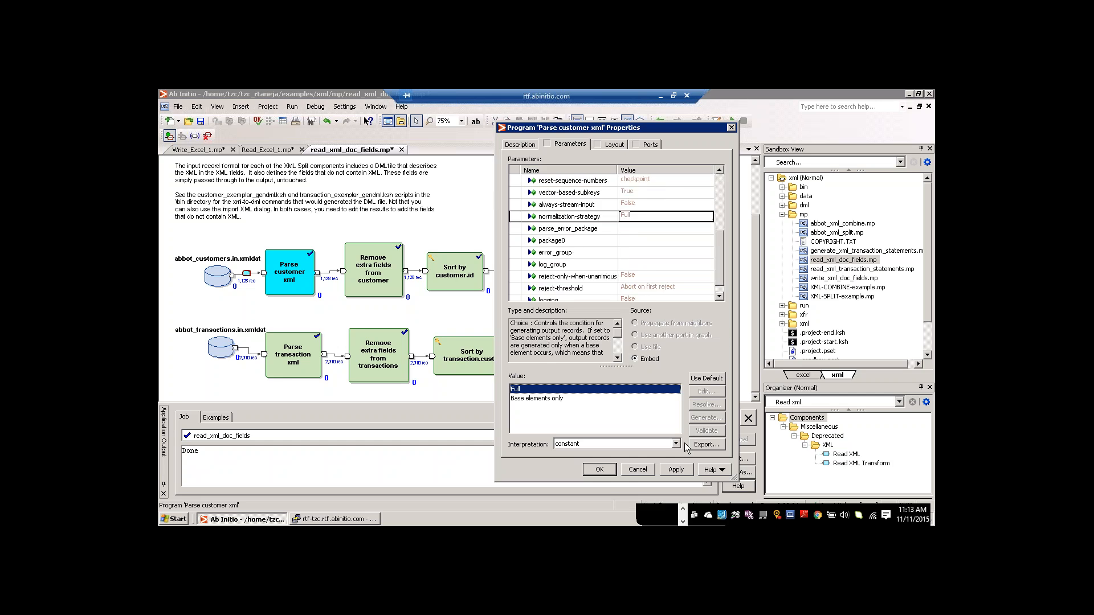
Step: Close the Parse customer xml component's properties and discard its changes
click(638, 470)
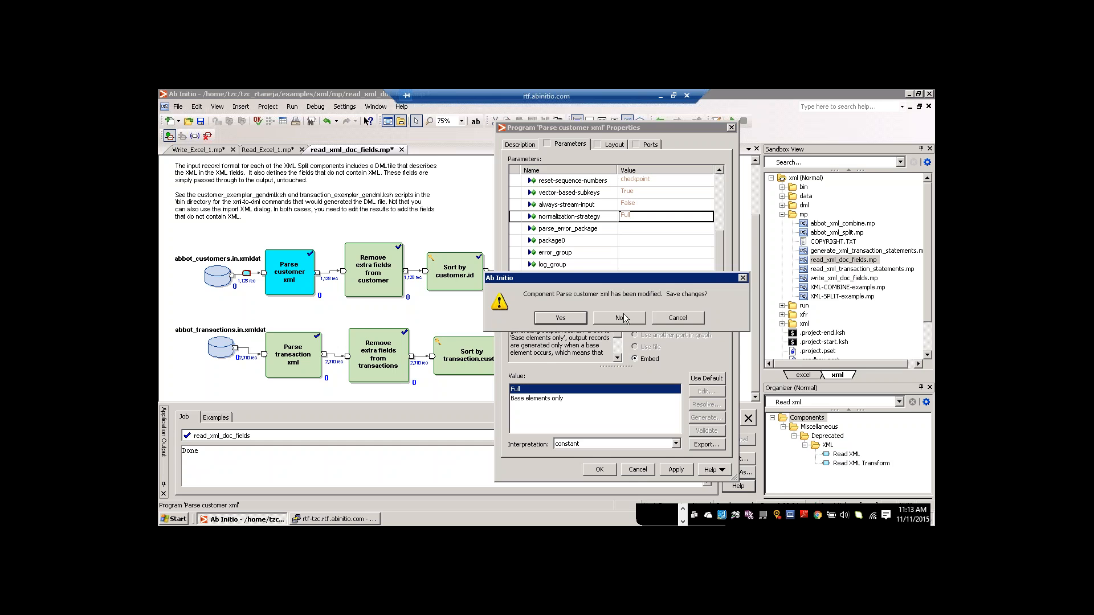
click(623, 318)
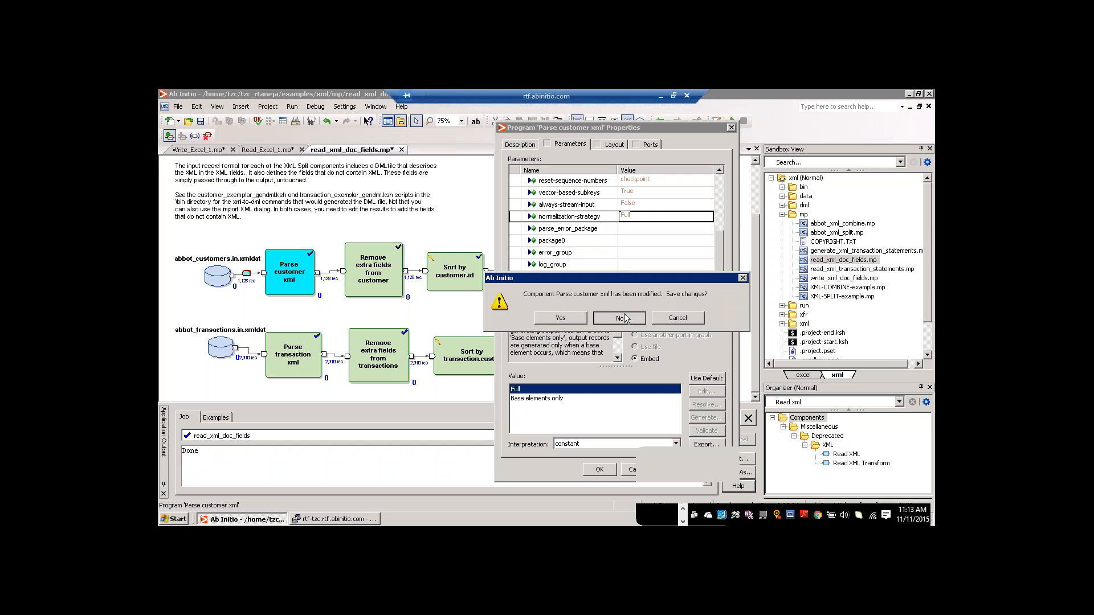
click(619, 318)
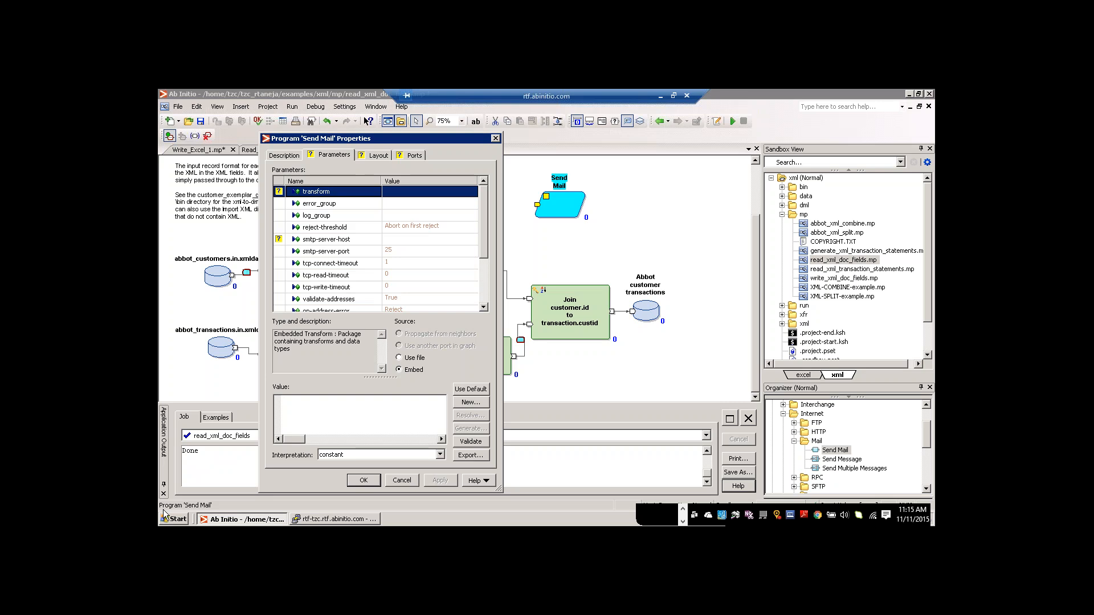
Step: Open the Send Mail component's transform parameter for editing and have the system generate a default transform
click(418, 191)
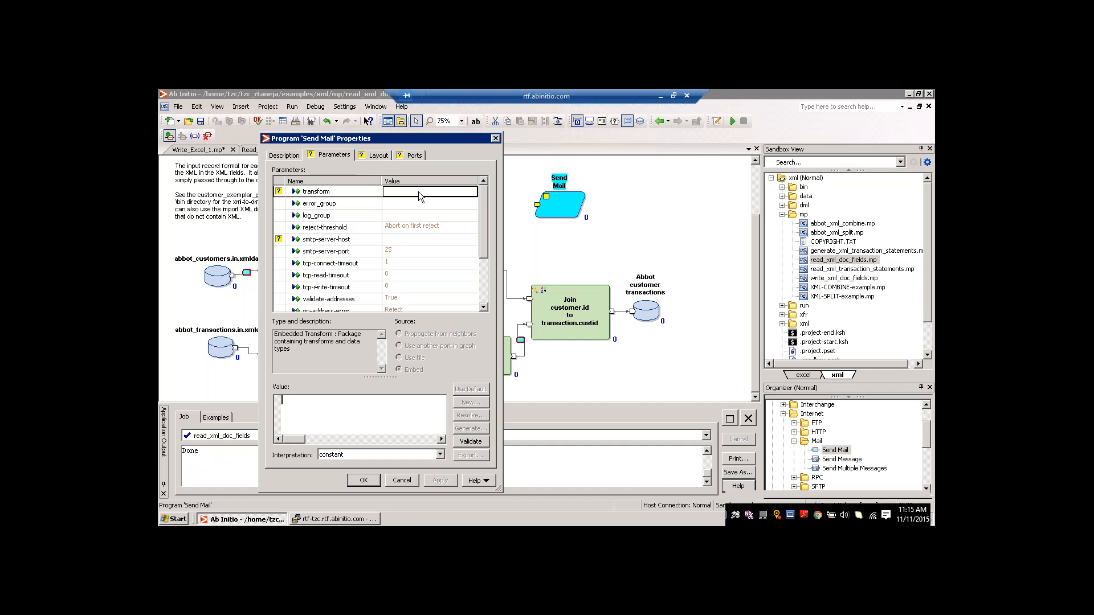
double_click(419, 191)
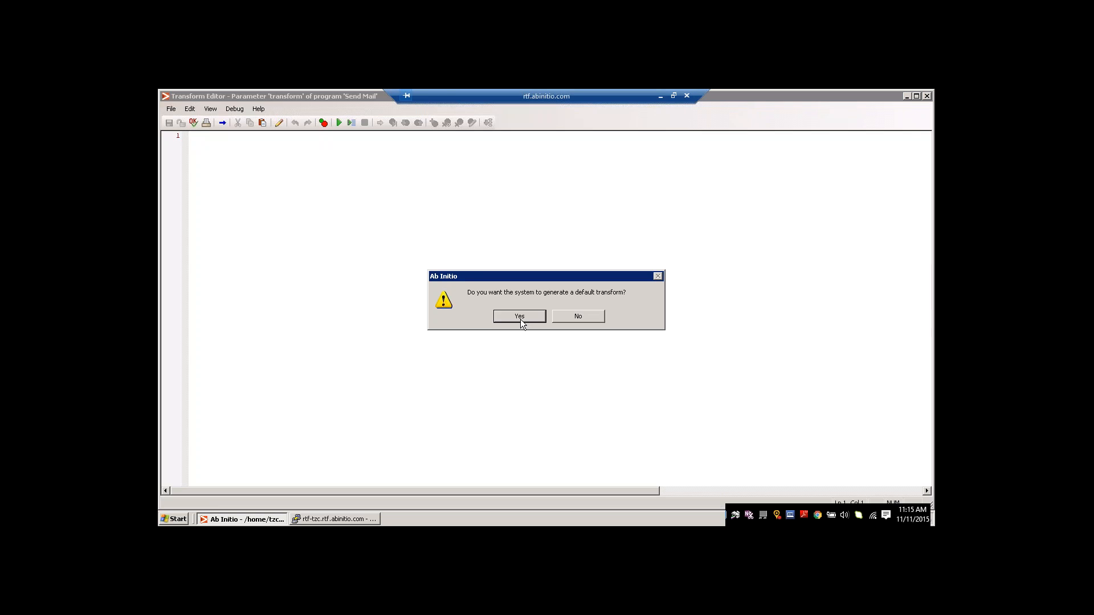
click(519, 317)
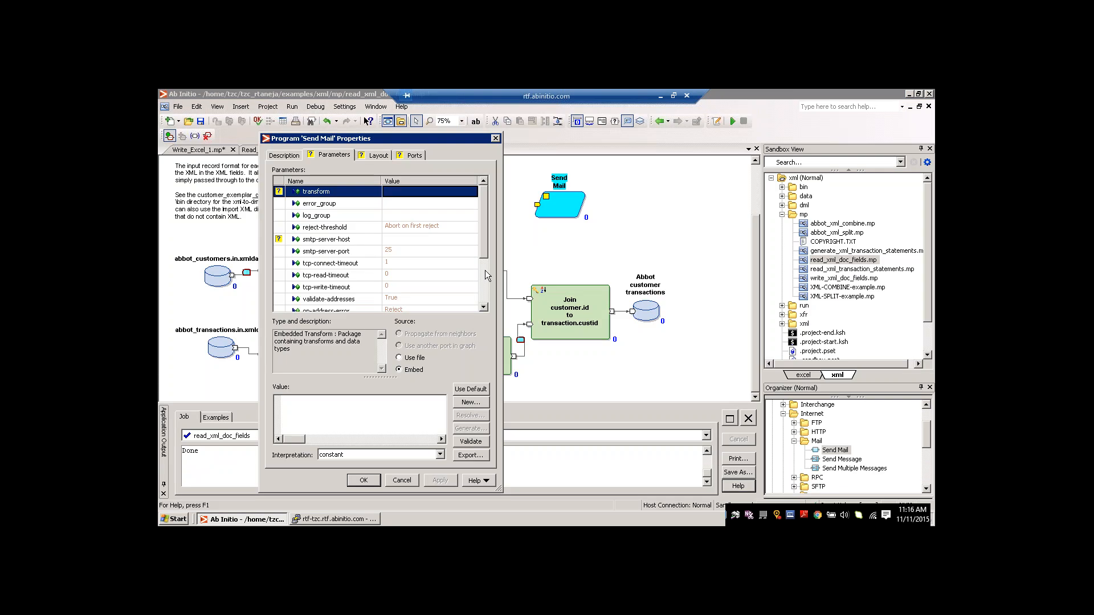
Step: Set the Send Mail component's continuous parameter to True
scroll(386, 269, down, 1)
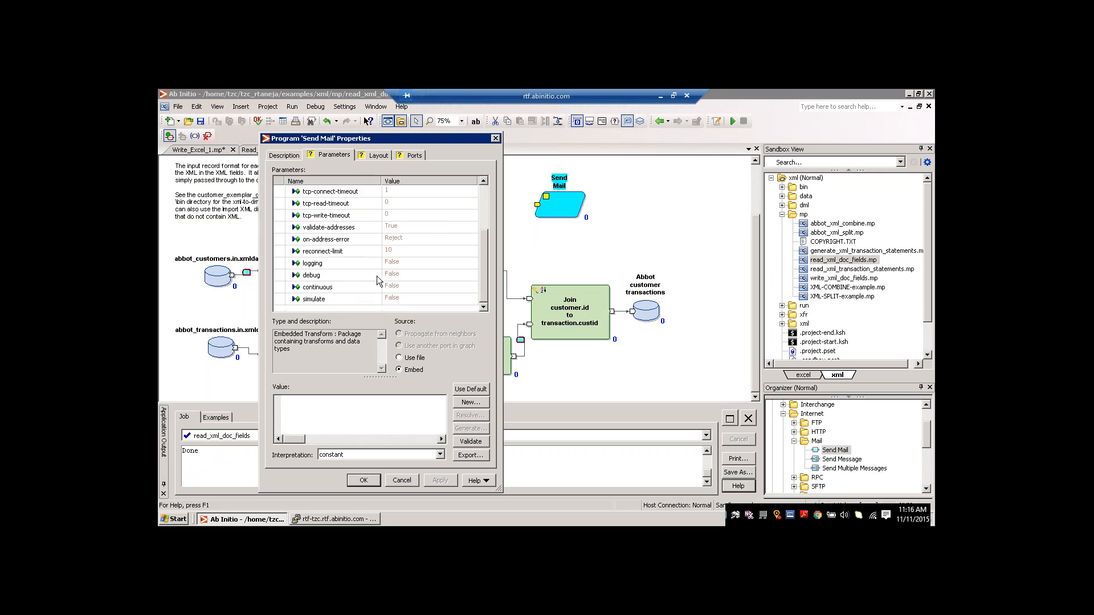
click(411, 287)
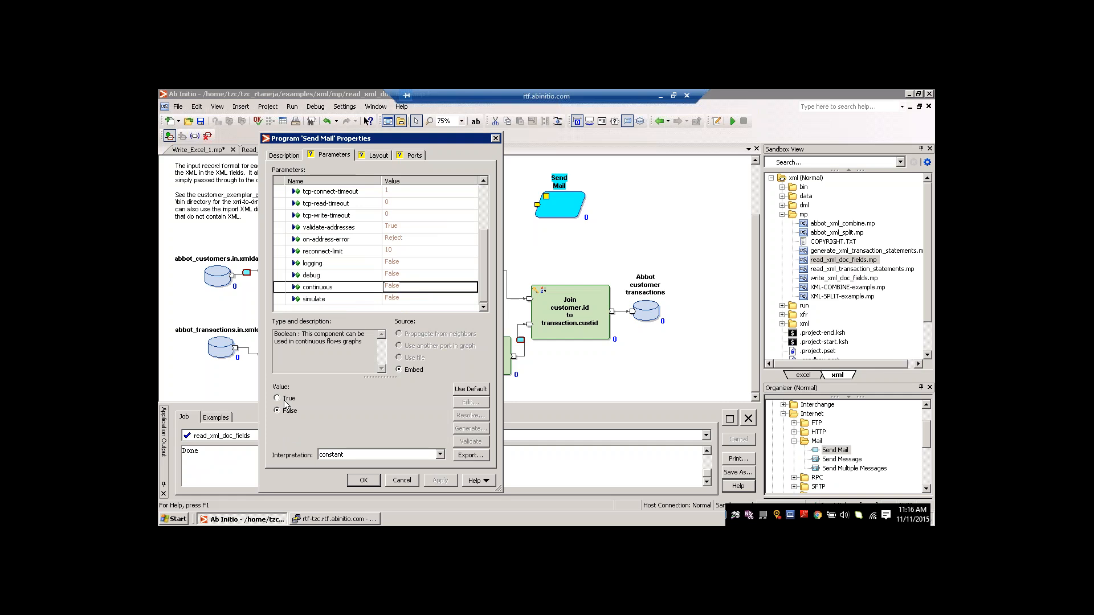
click(278, 398)
Step: Look through the Send Mail parameters and read the description of tcp-connect-timeout
scroll(484, 254, up, 2)
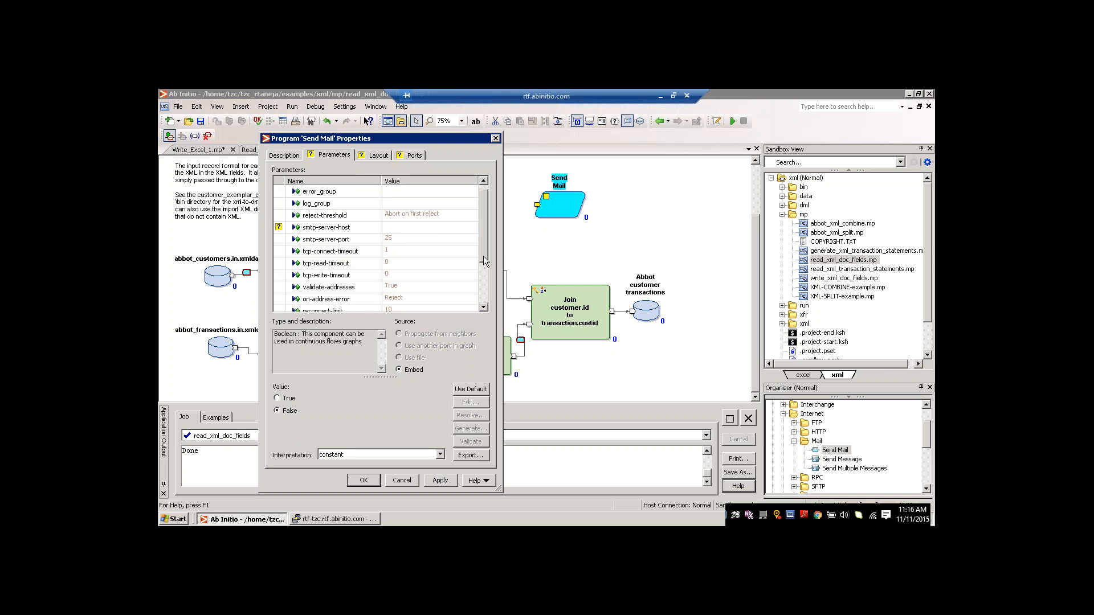
scroll(483, 255, down, 1)
click(414, 227)
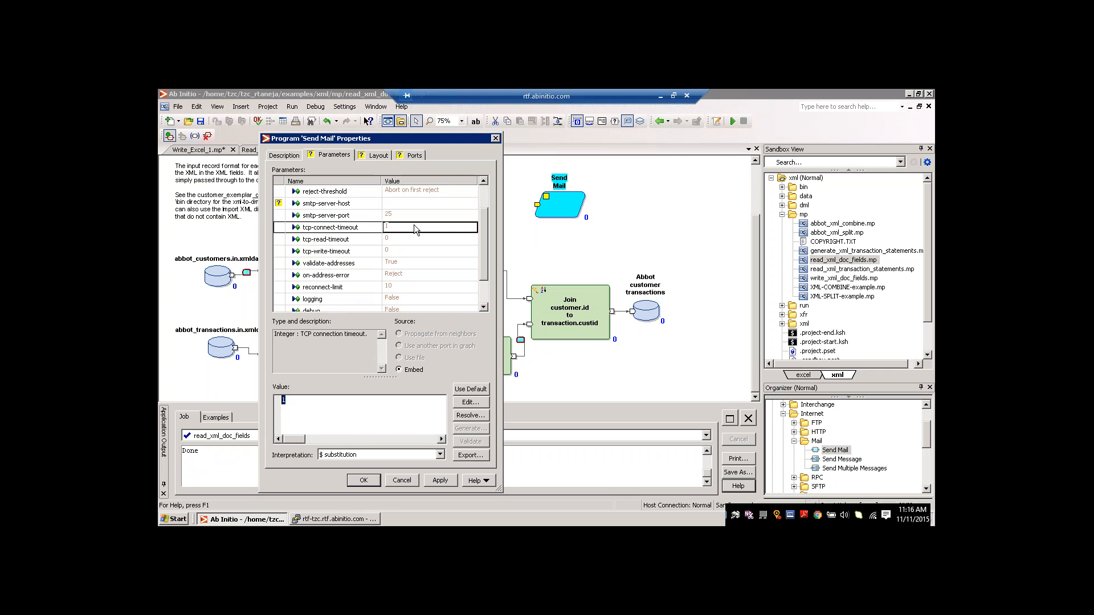
key(Right)
Step: Try False for the validate-addresses parameter and restore it to True
click(399, 265)
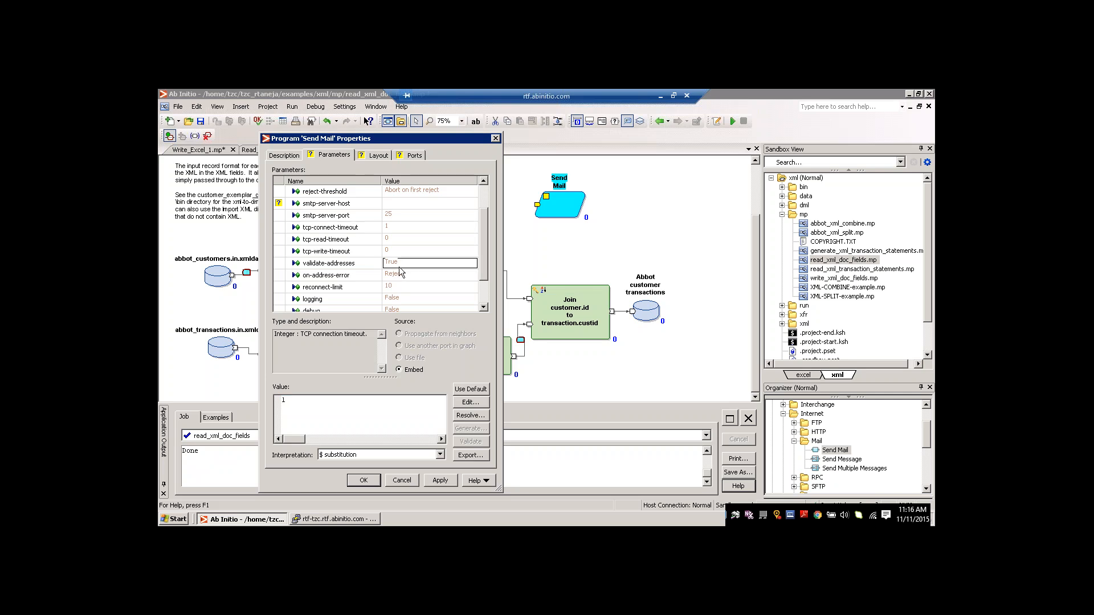
click(399, 267)
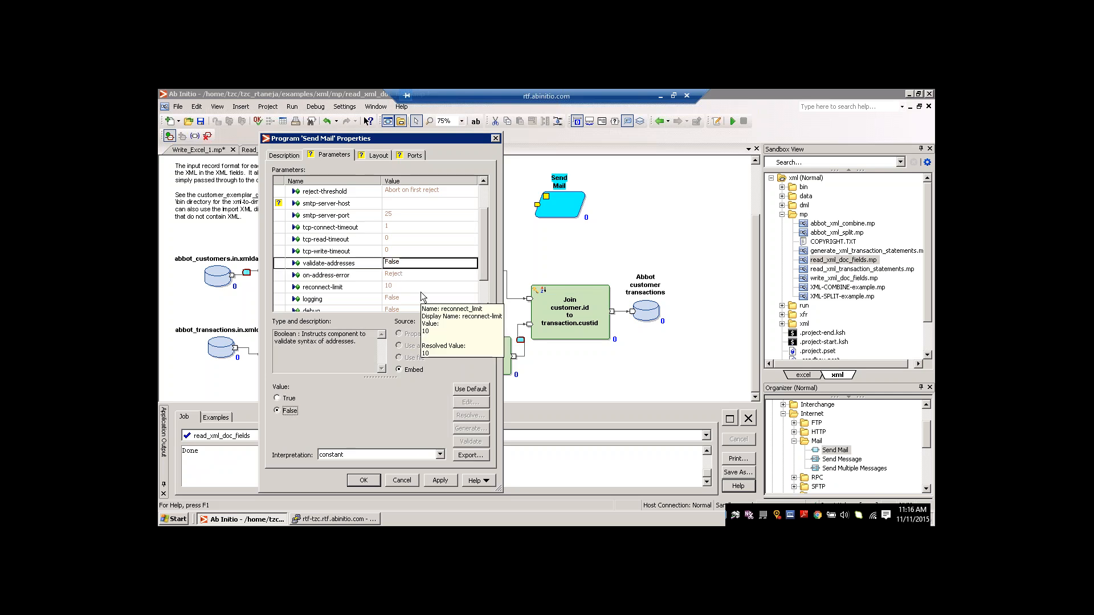
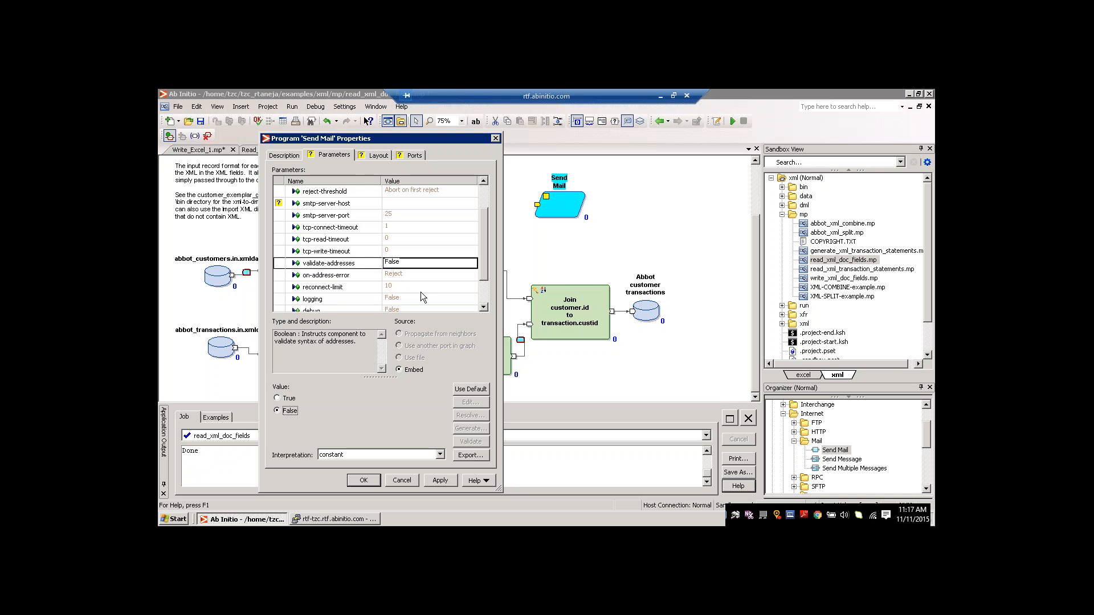
click(288, 398)
Step: Examine the logging, debug and continuous parameters of Send Mail, highlighting the description of the continuous parameter
scroll(484, 204, up, 1)
drag(487, 225, 483, 255)
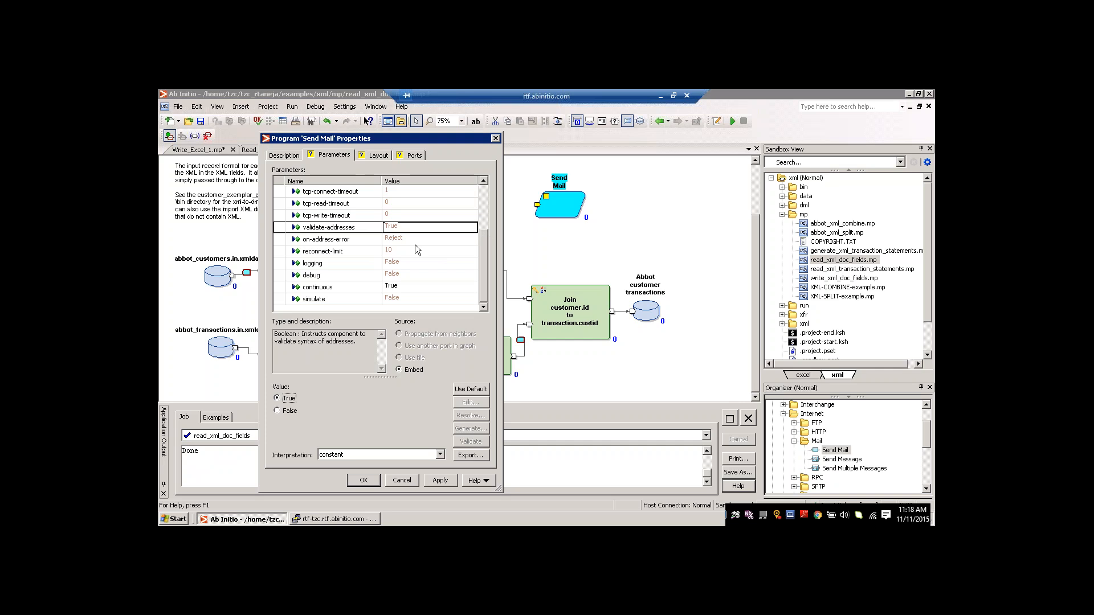
click(405, 263)
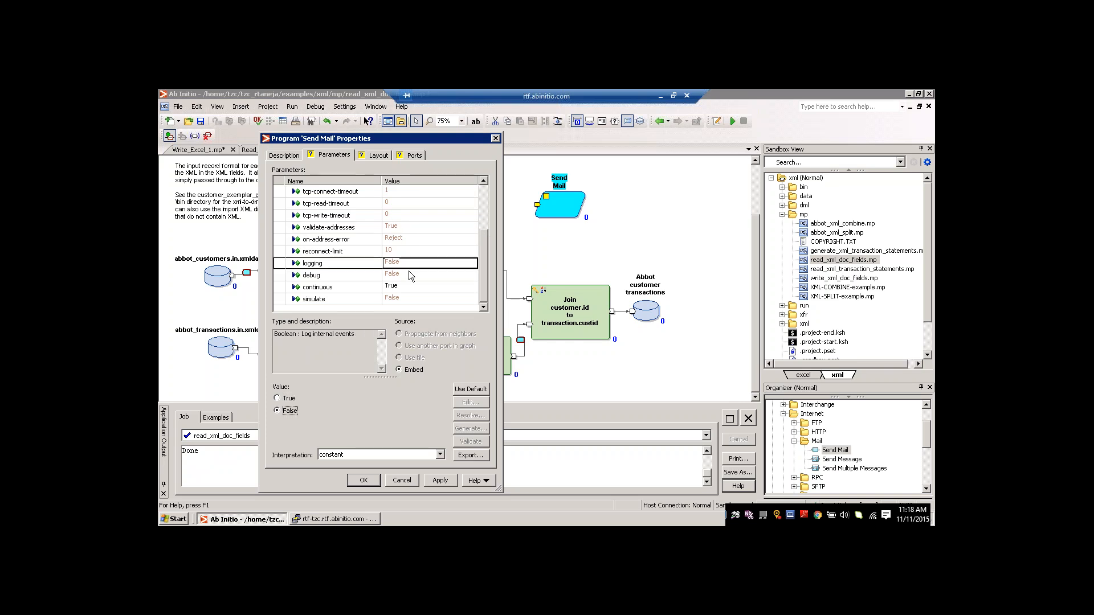
click(408, 272)
click(406, 287)
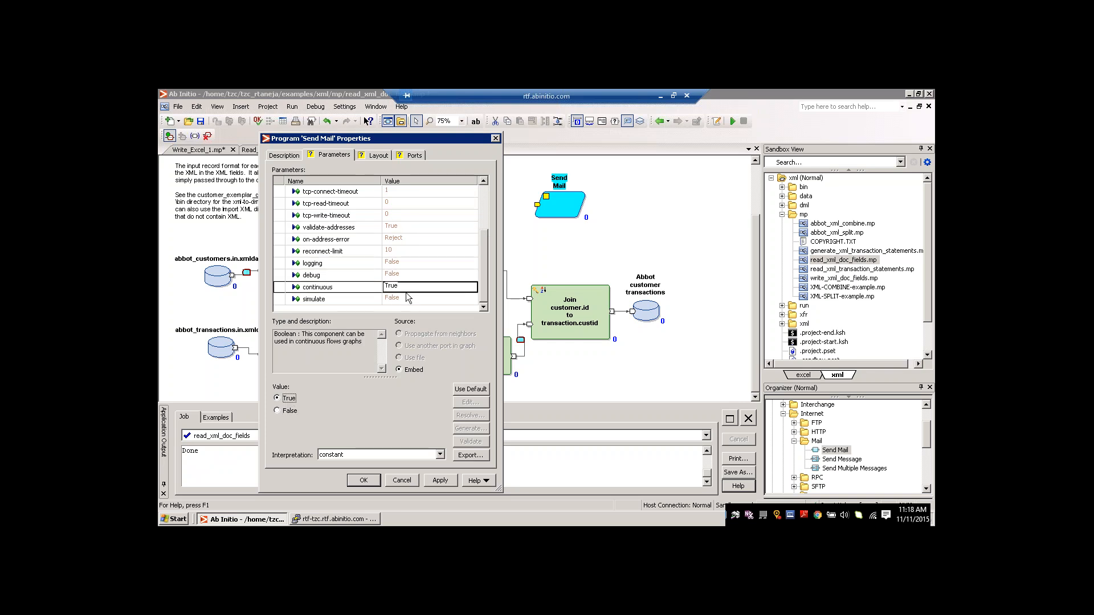
click(361, 350)
shift+click(353, 342)
key(ctrl+a)
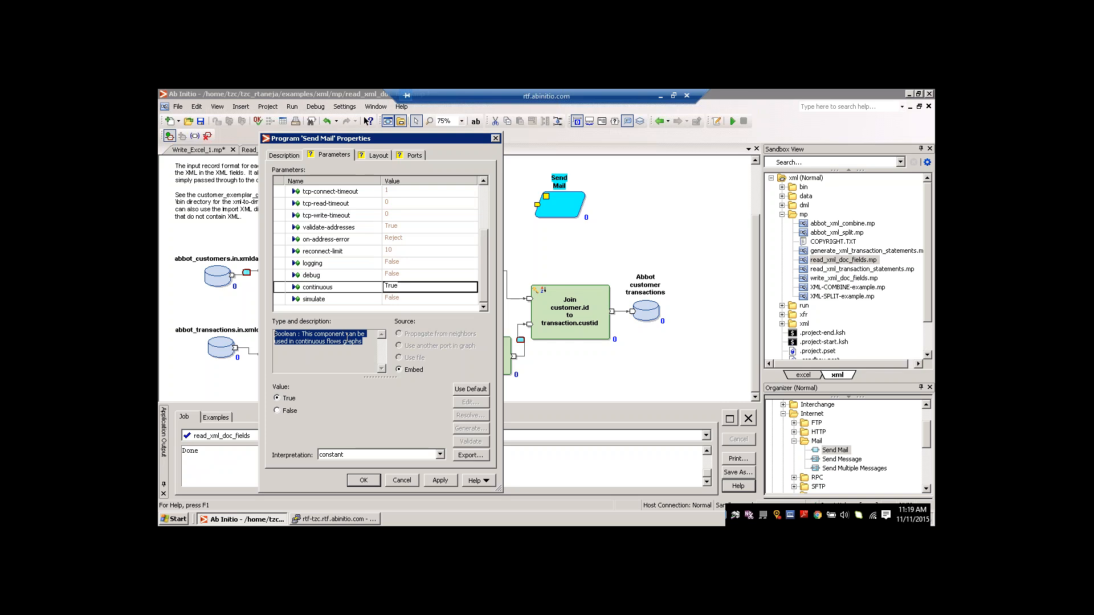
click(487, 224)
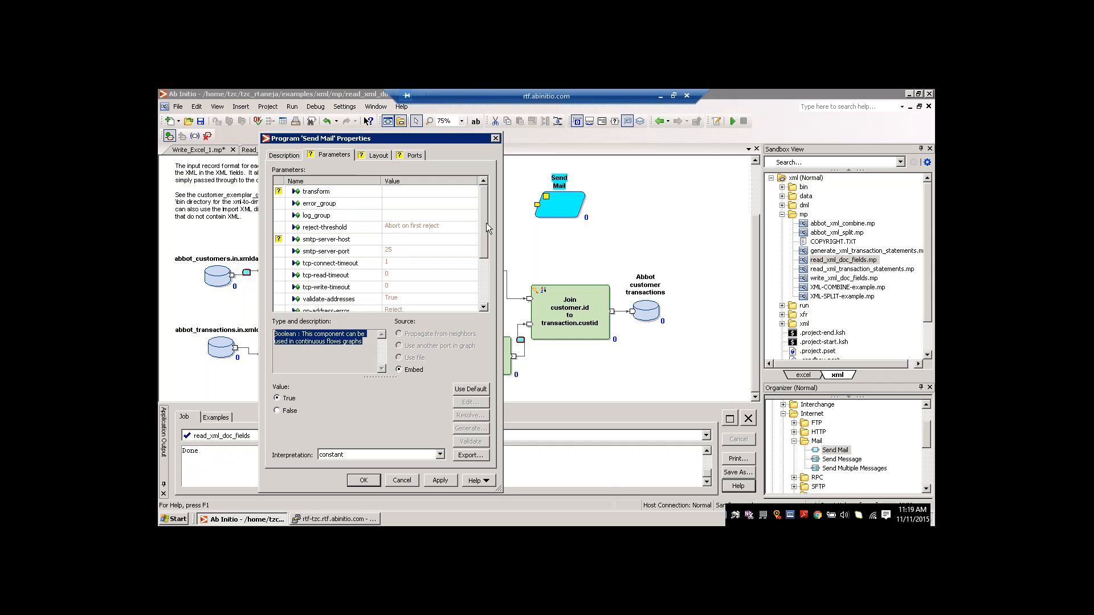
Step: Generate the default transform for Send Mail's transform parameter and review its message, output, error and log functions
click(399, 194)
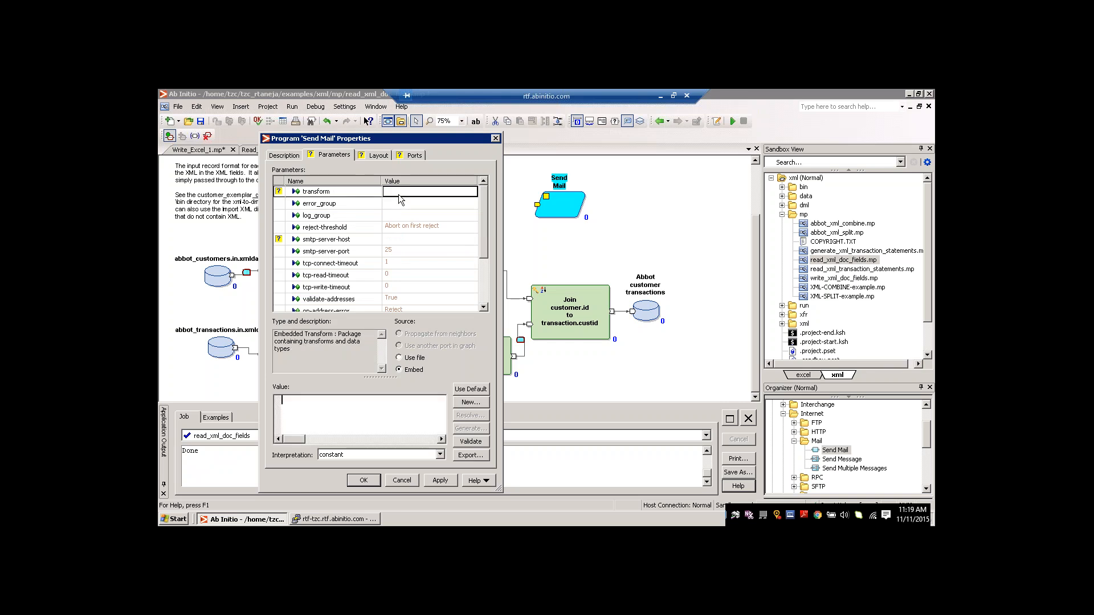
double_click(398, 193)
click(519, 314)
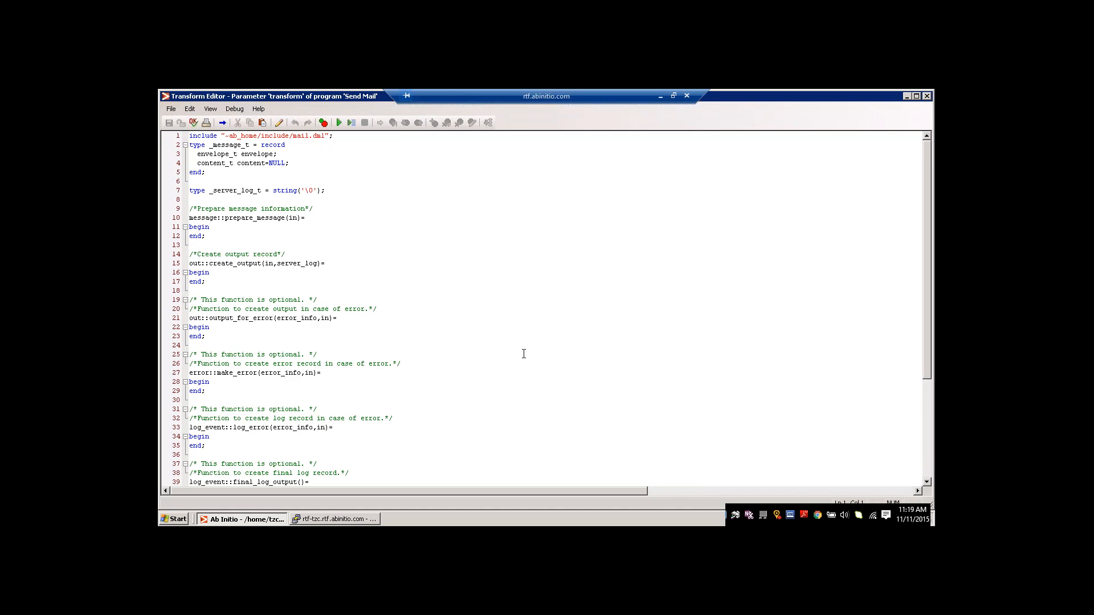
scroll(524, 354, down, 3)
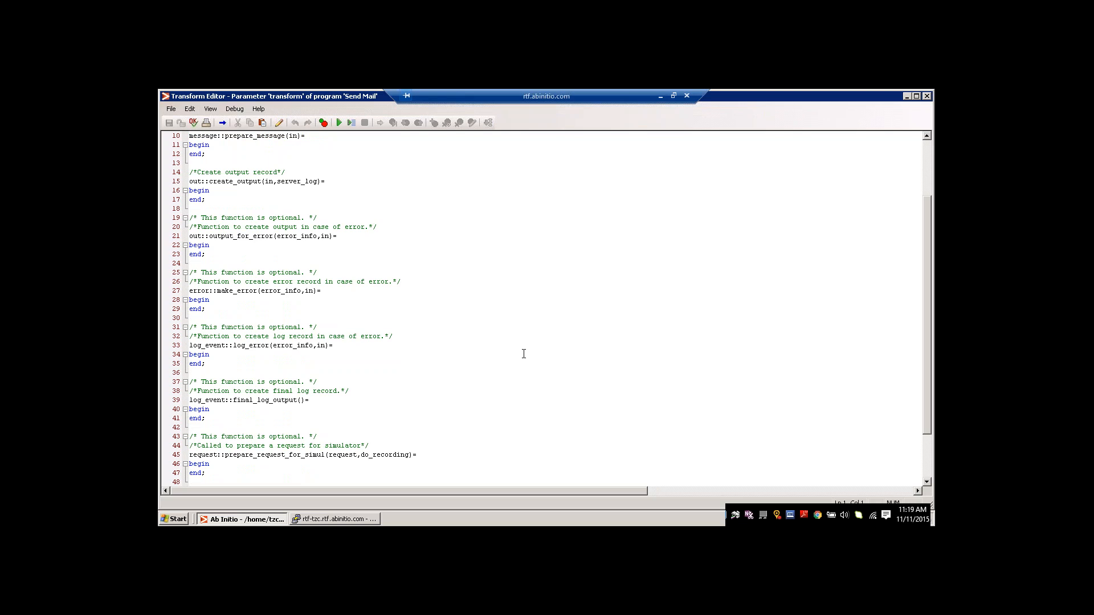
scroll(570, 296, up, 3)
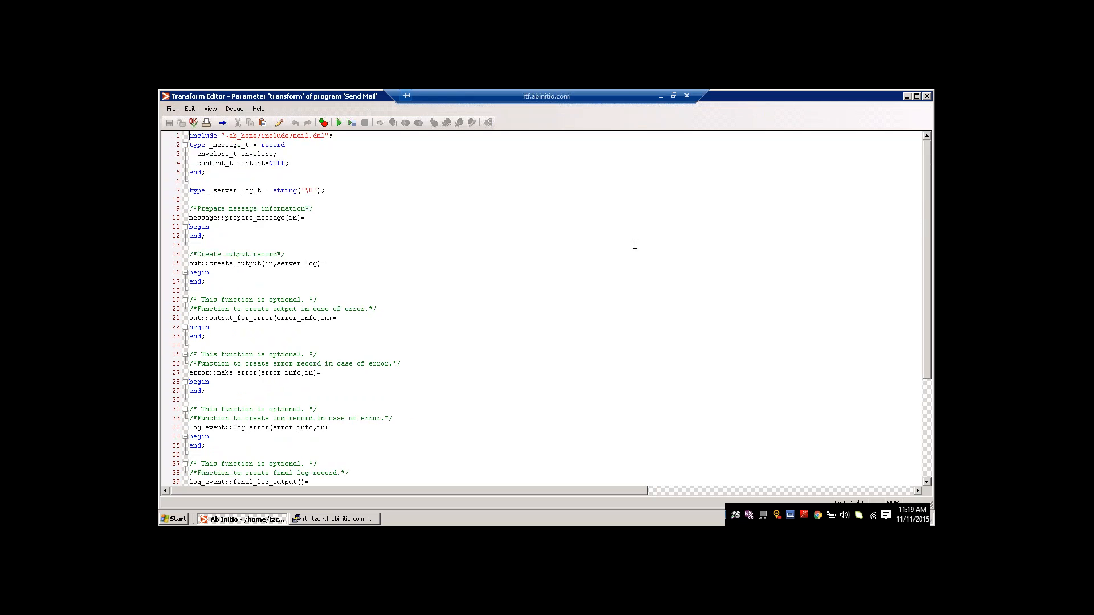
scroll(635, 245, down, 3)
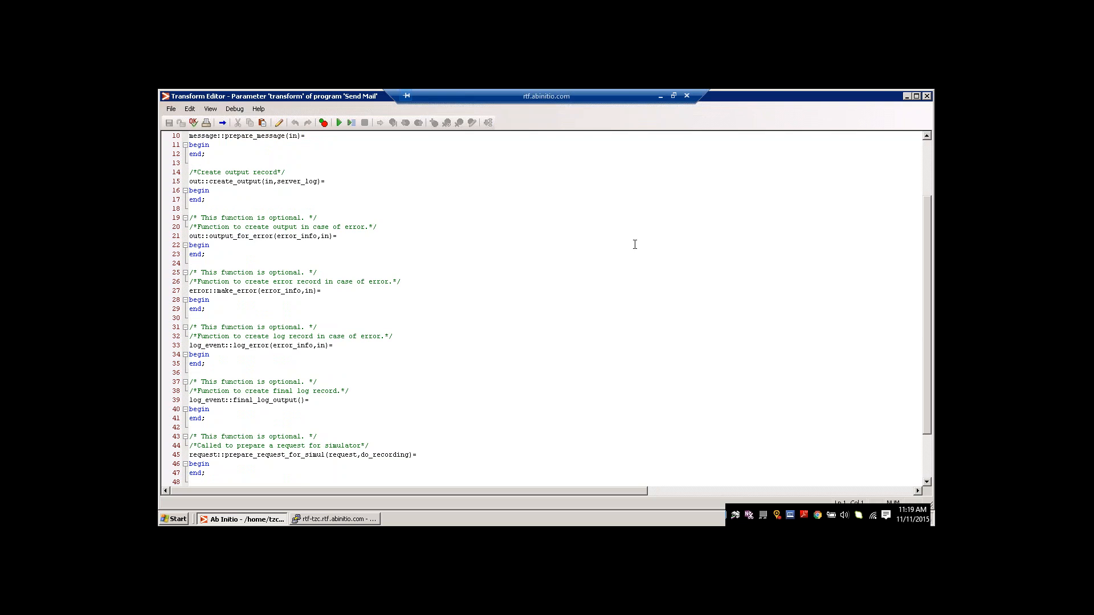
Step: Review the remaining error, log and simulator functions of the Send Mail transform and close the Transform Editor
scroll(635, 245, down, 3)
click(635, 244)
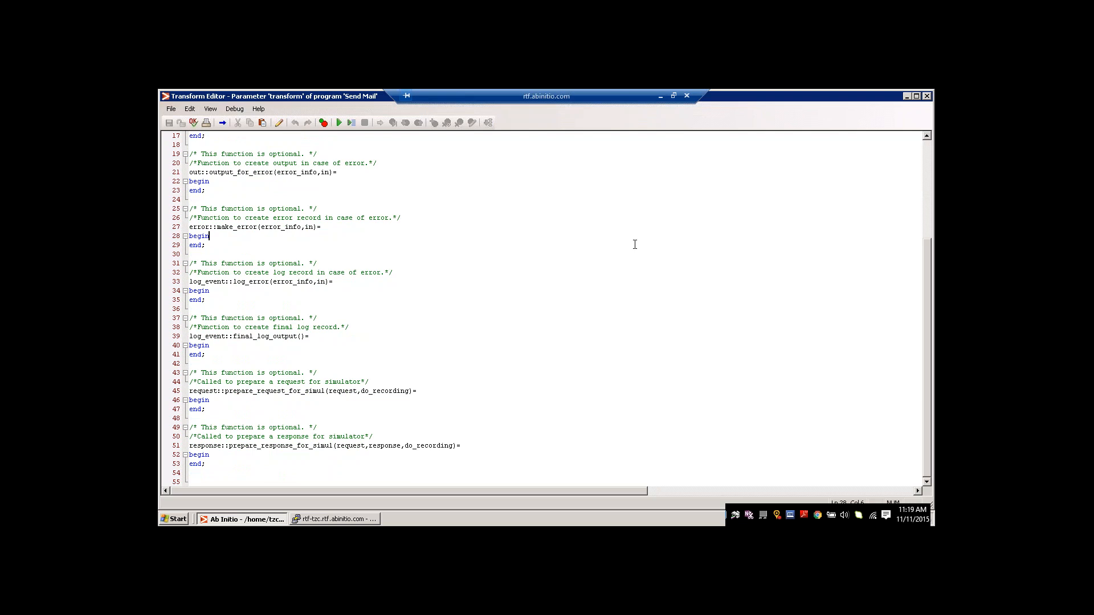
scroll(635, 245, up, 1)
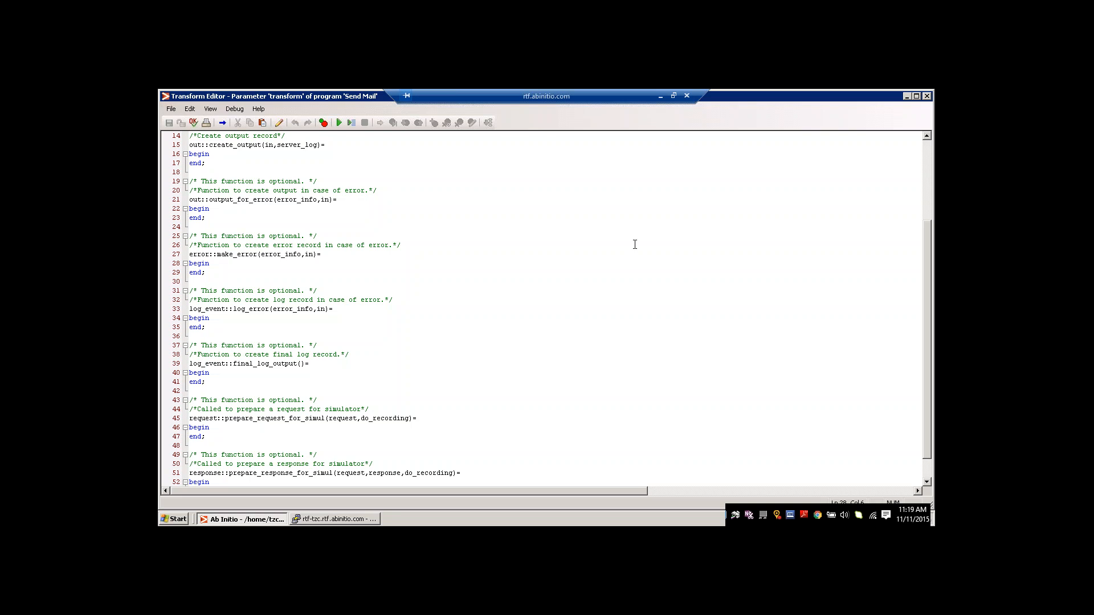
scroll(635, 245, up, 5)
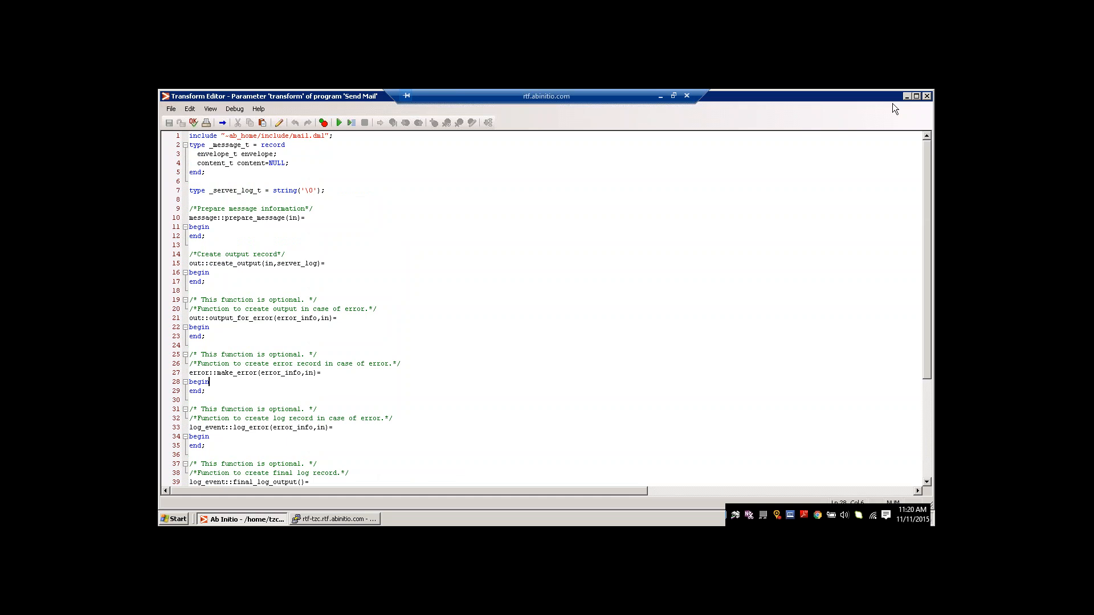
click(927, 96)
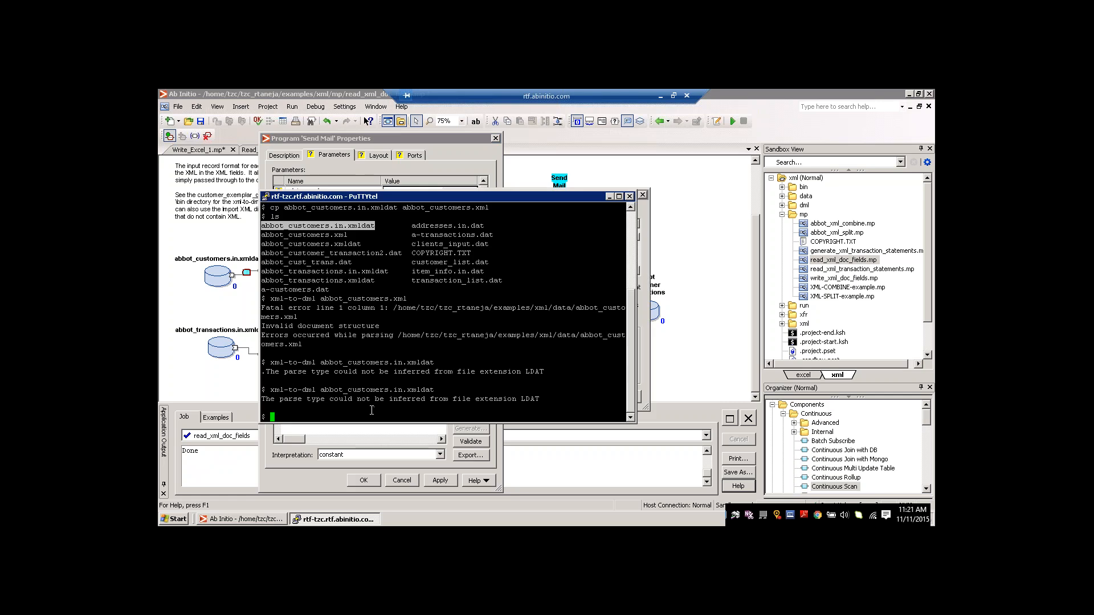
Step: Switch to the PuTTY terminal, list the installed key files with ab-key show, and print the working directory
click(372, 411)
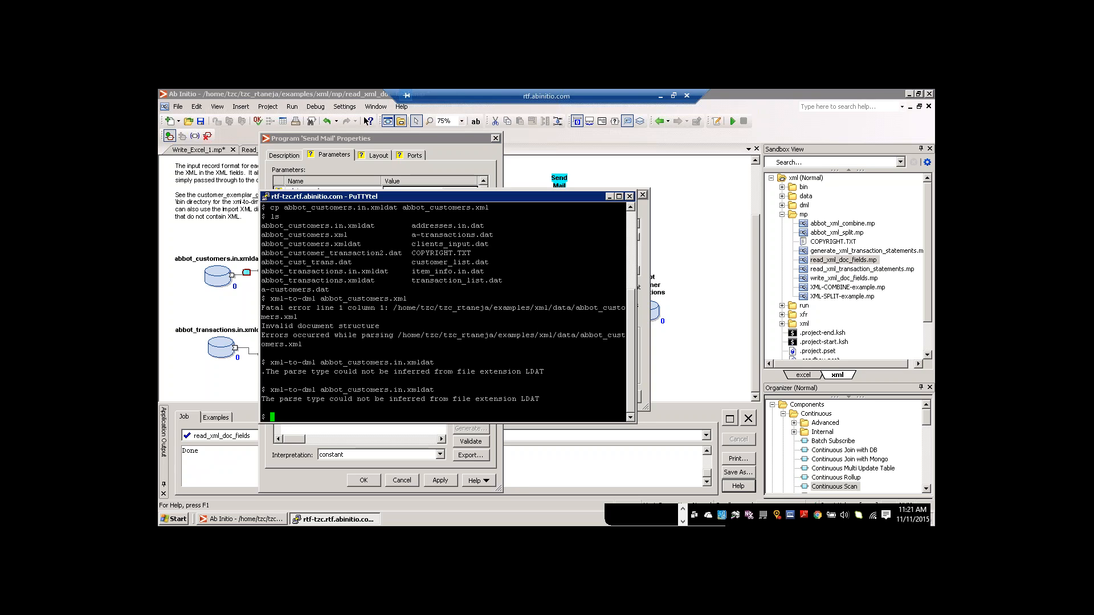
text(ab_k)
key(BackSpace)
key(BackSpace)
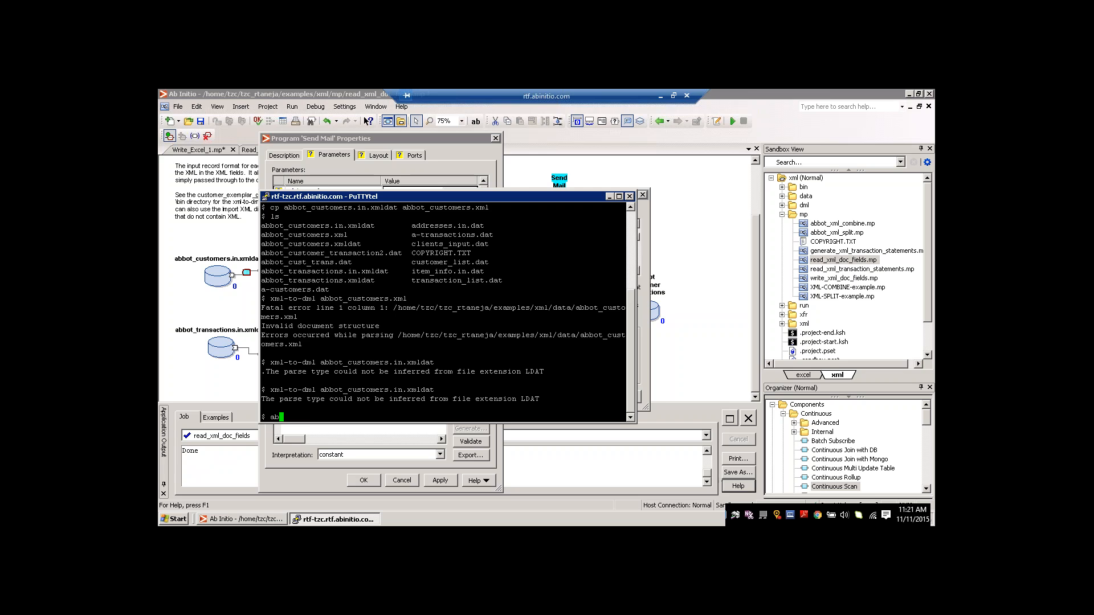
text(-key show)
key(Return)
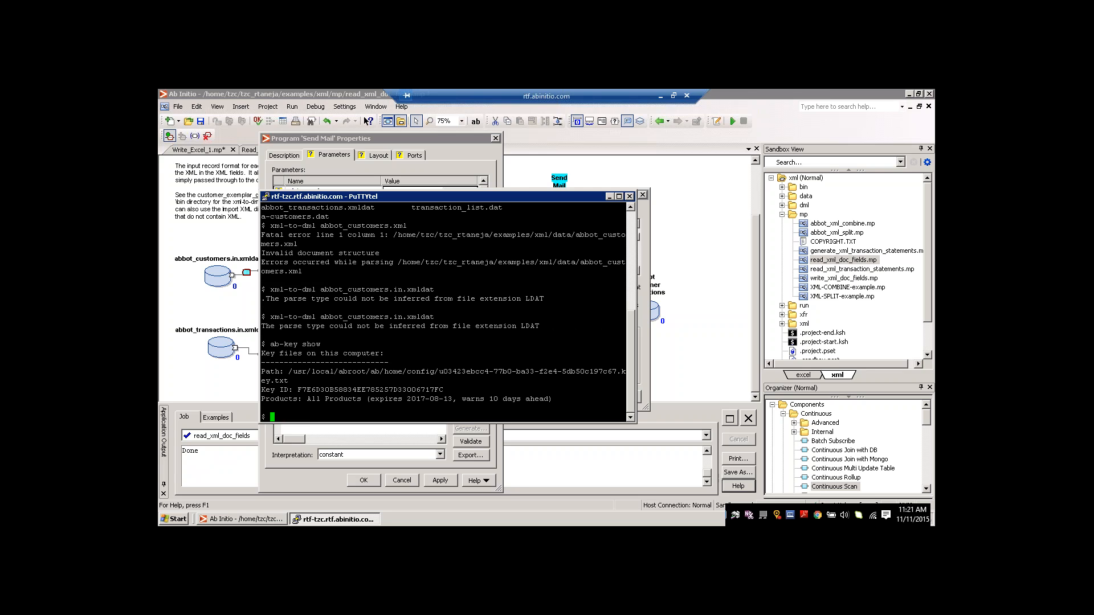
text(pwd)
key(Return)
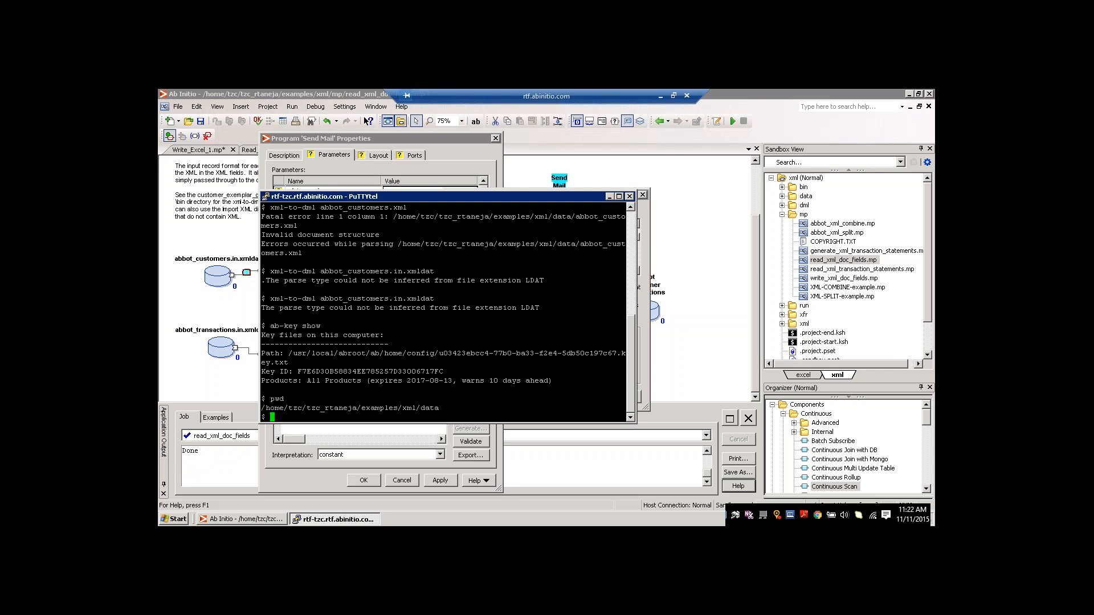
Step: Run ab-key status, enlarge the terminal window to full screen, and run ab-key show again before minimizing it
text(ab-key status)
key(Return)
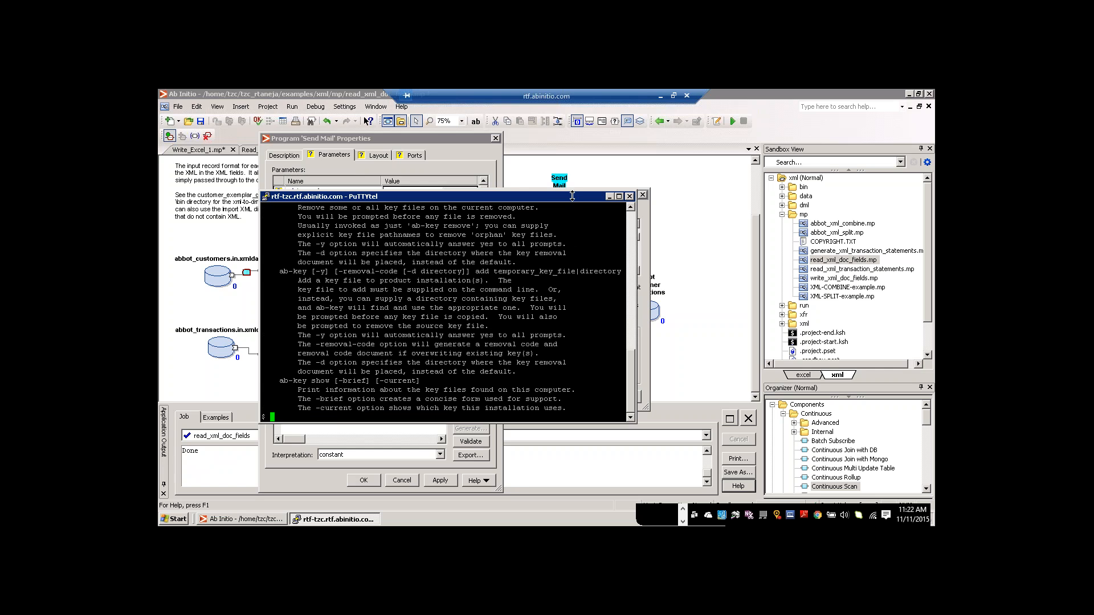
right_click(572, 196)
key(Escape)
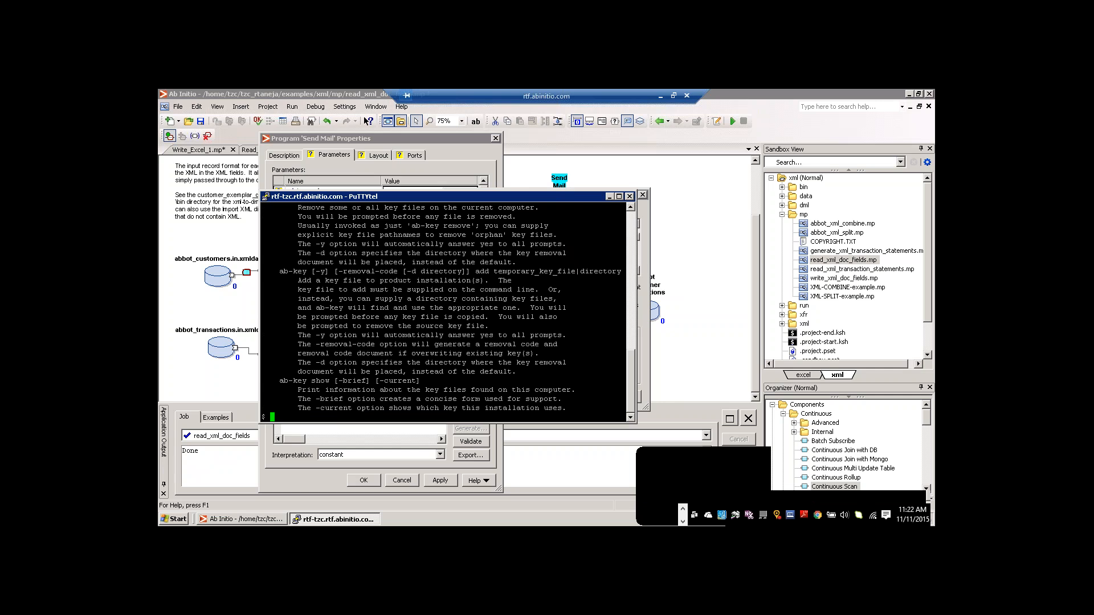
click(619, 197)
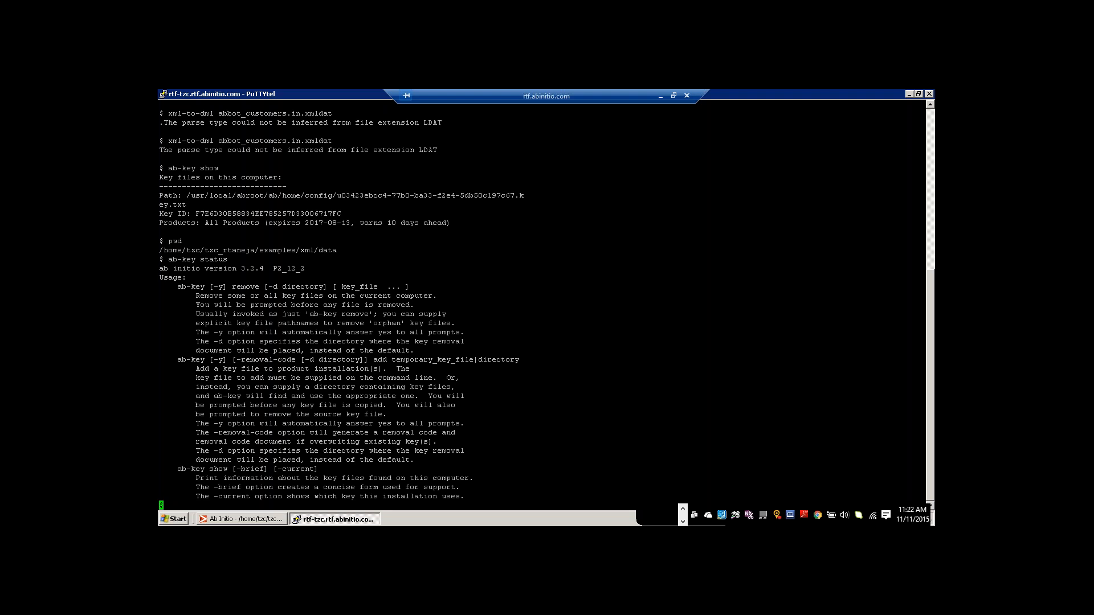
text(ab-key show)
key(Return)
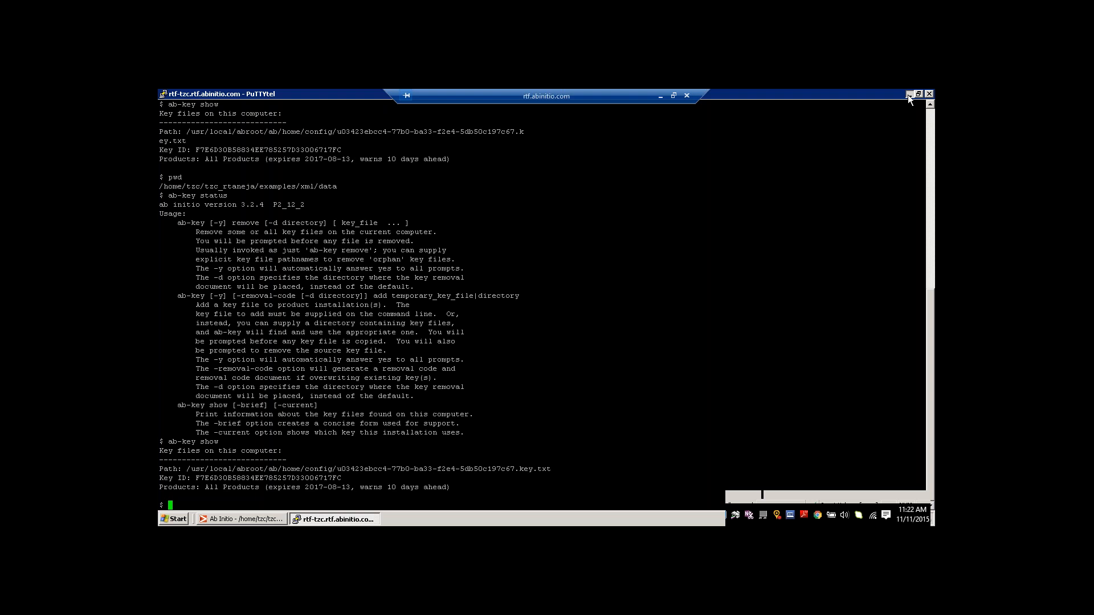
click(908, 94)
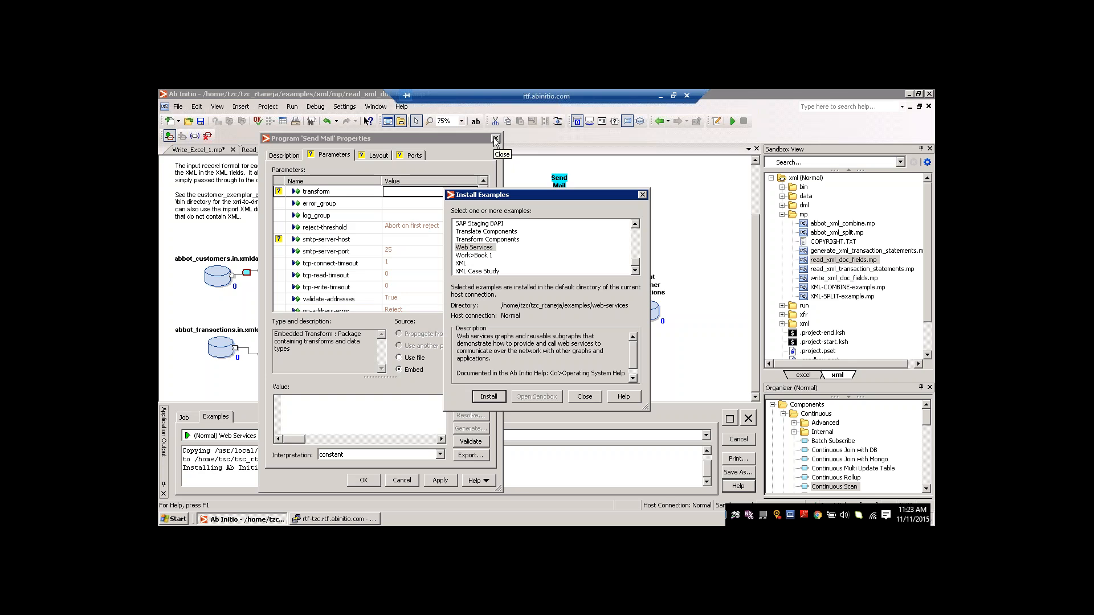
Step: Look at Send Mail's transform again, examining the prepare_request_for_simul function, and close the editor
click(411, 228)
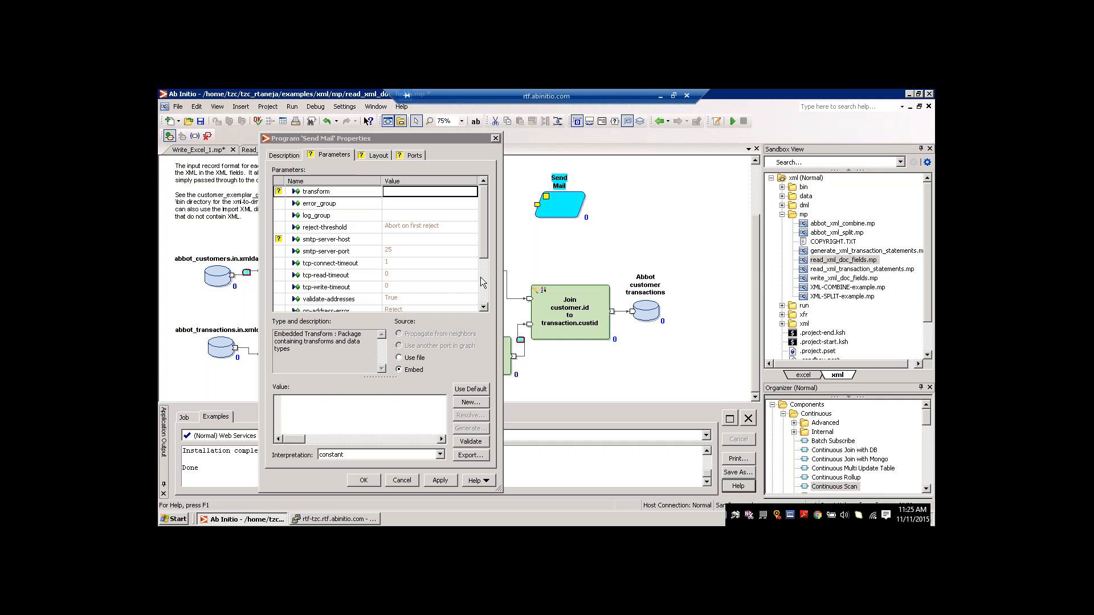
click(480, 277)
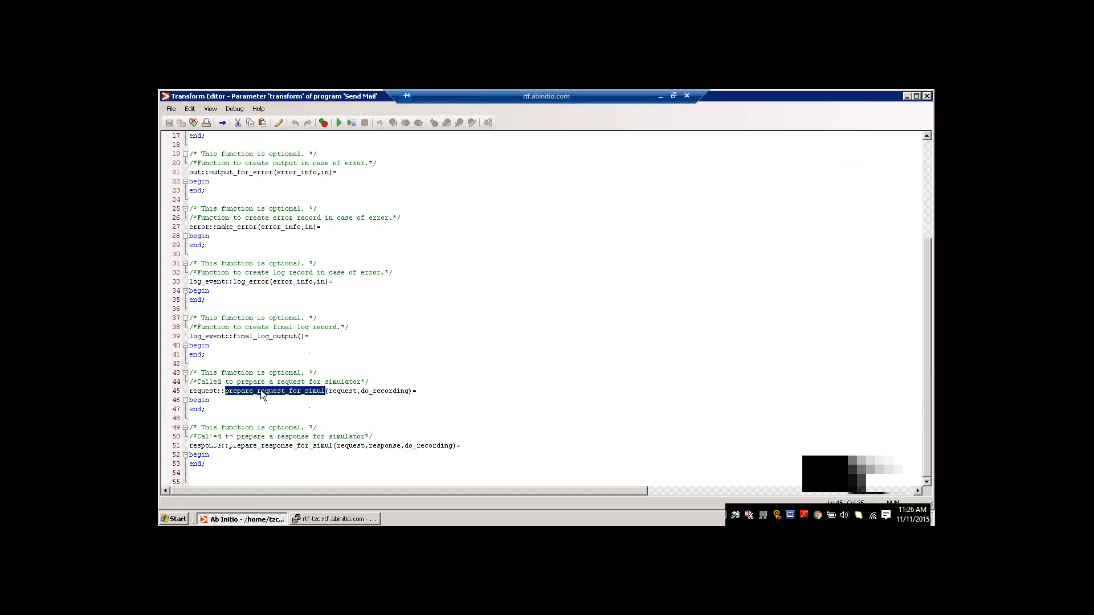
click(927, 96)
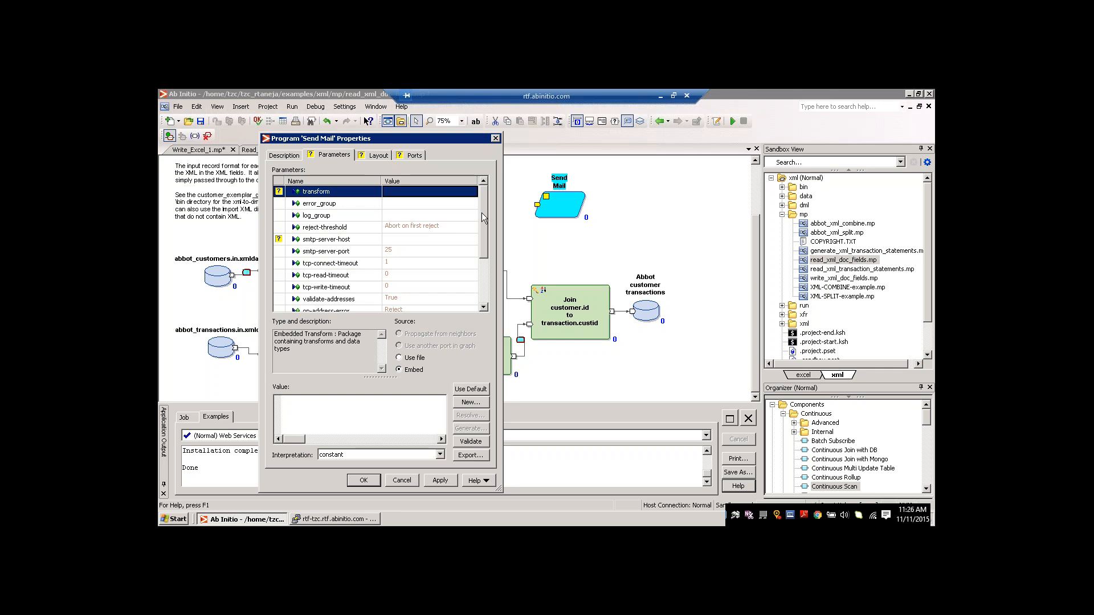
Step: Read Send Mail's description, highlighting the comment about SEND MESSAGE and SEND MULTIPLE MESSAGES, and cancel its properties
click(284, 155)
drag(356, 274, 458, 289)
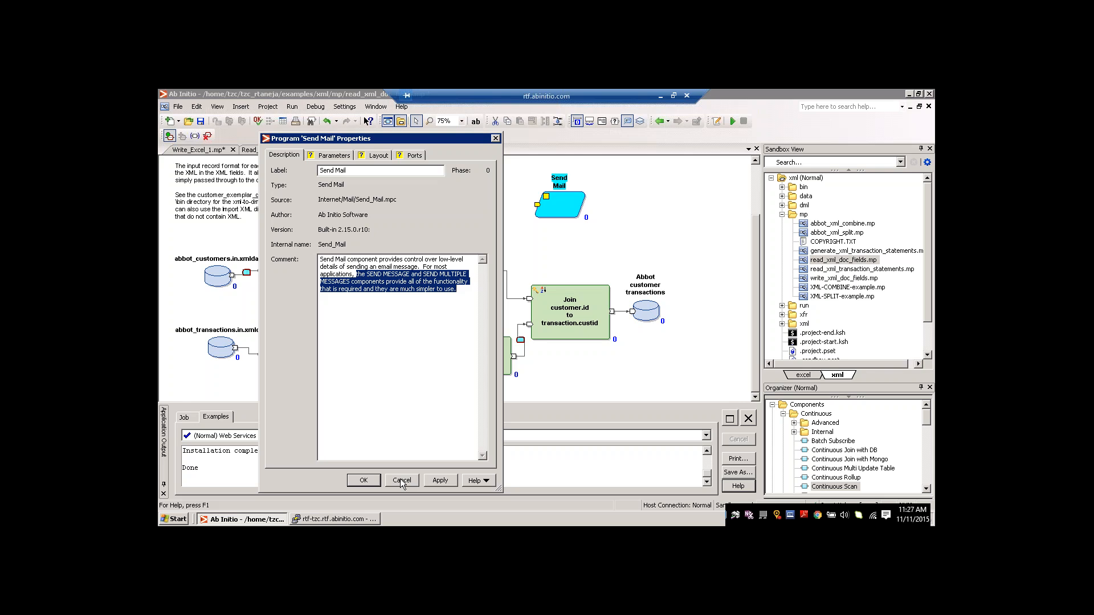
click(401, 480)
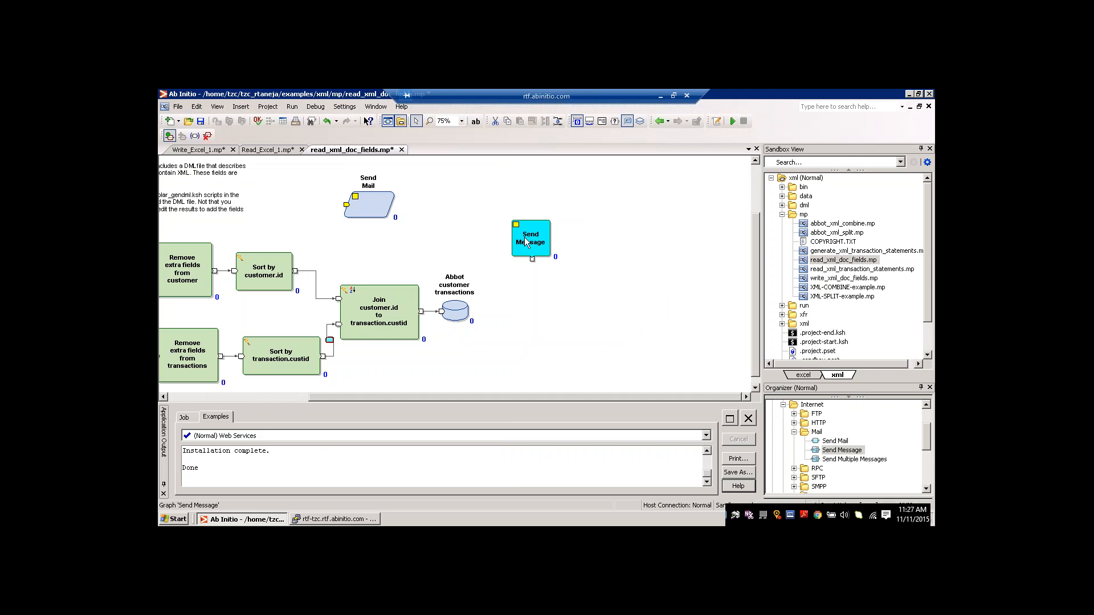
Step: Examine the Send Message component's parameters, including to_list, and close its properties without changes
double_click(526, 242)
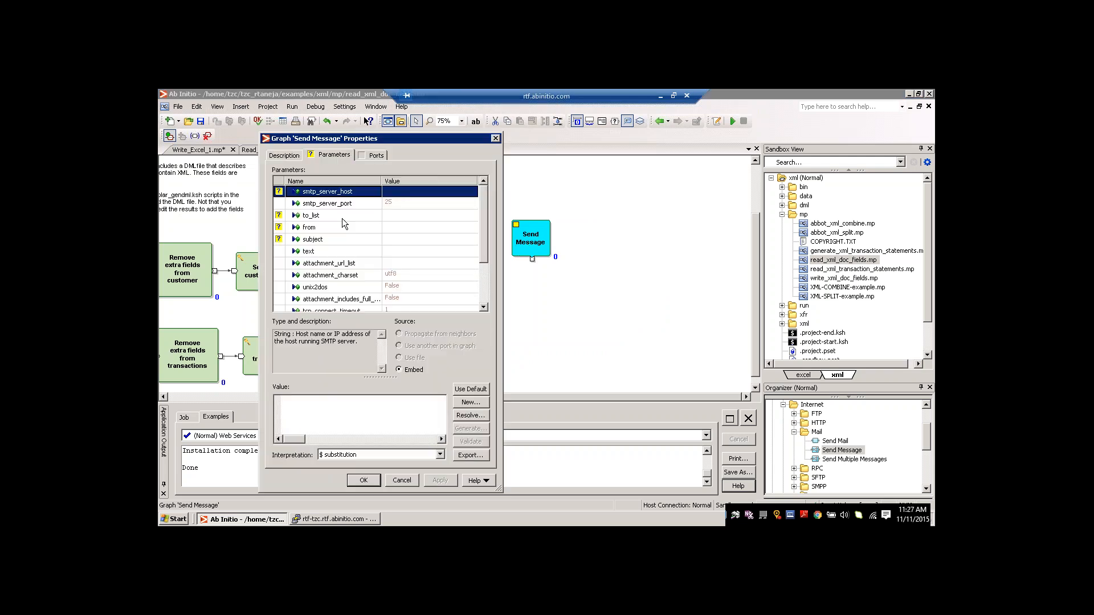
click(342, 216)
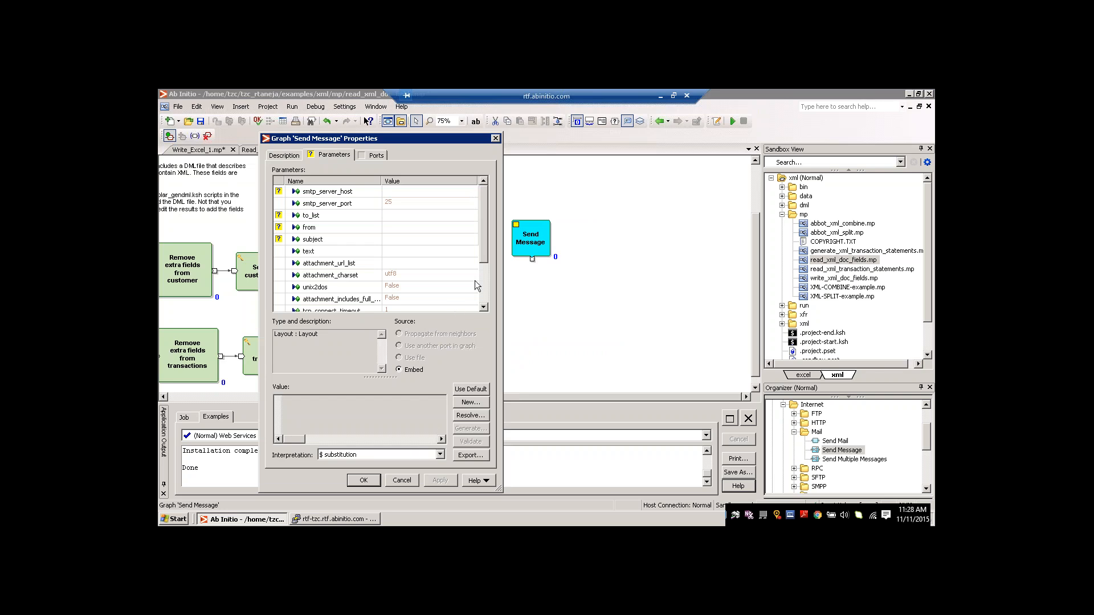
click(394, 482)
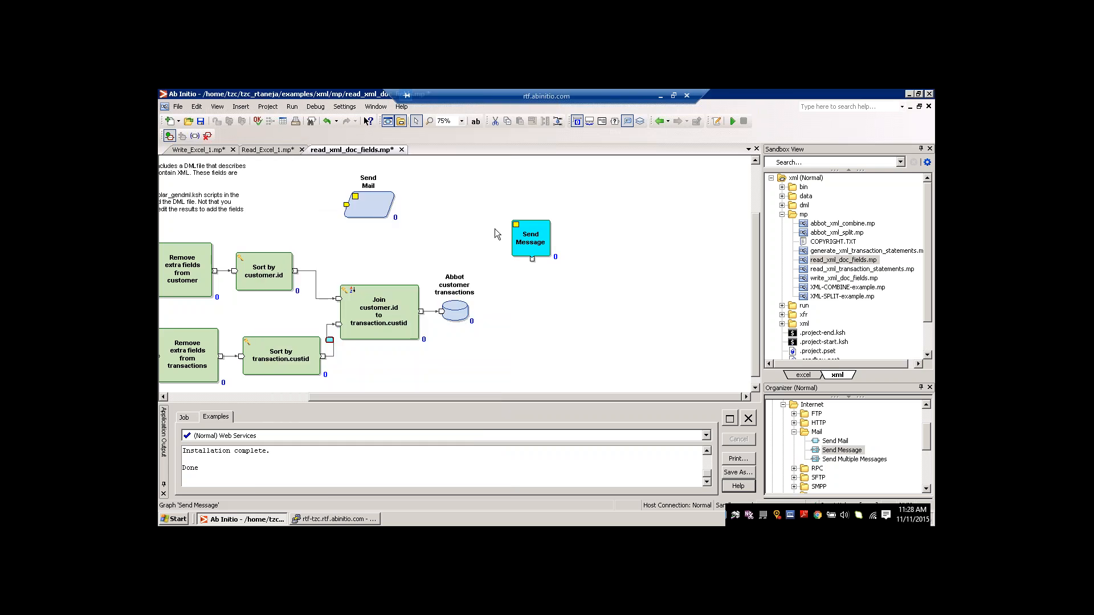
Step: Review Send Mail's layout settings and parameters for comparison with Send Message, and cancel its properties
mouse_move(515, 240)
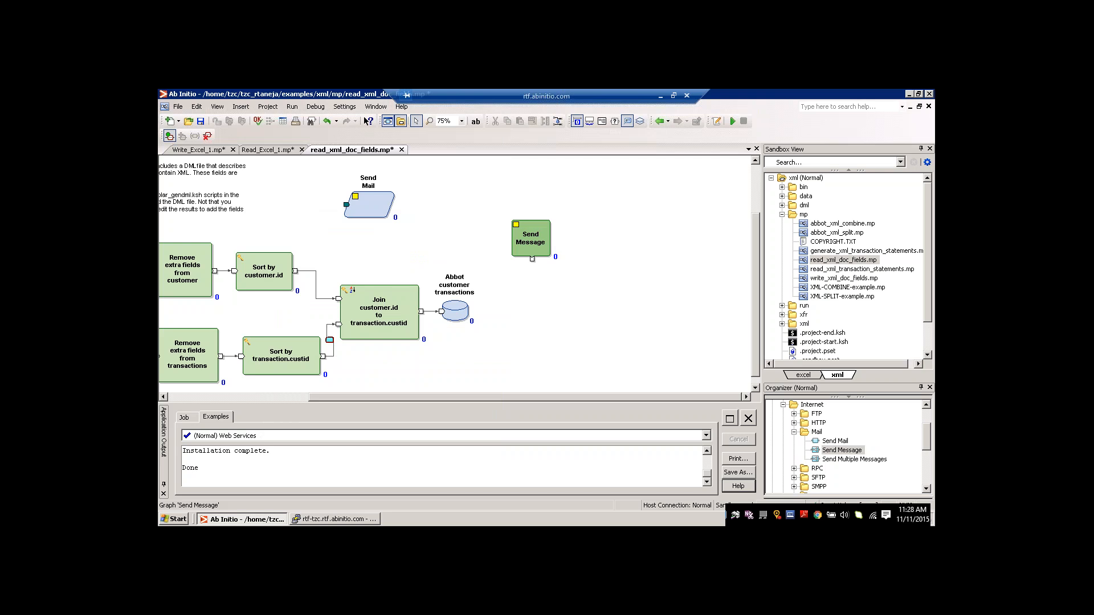
double_click(369, 206)
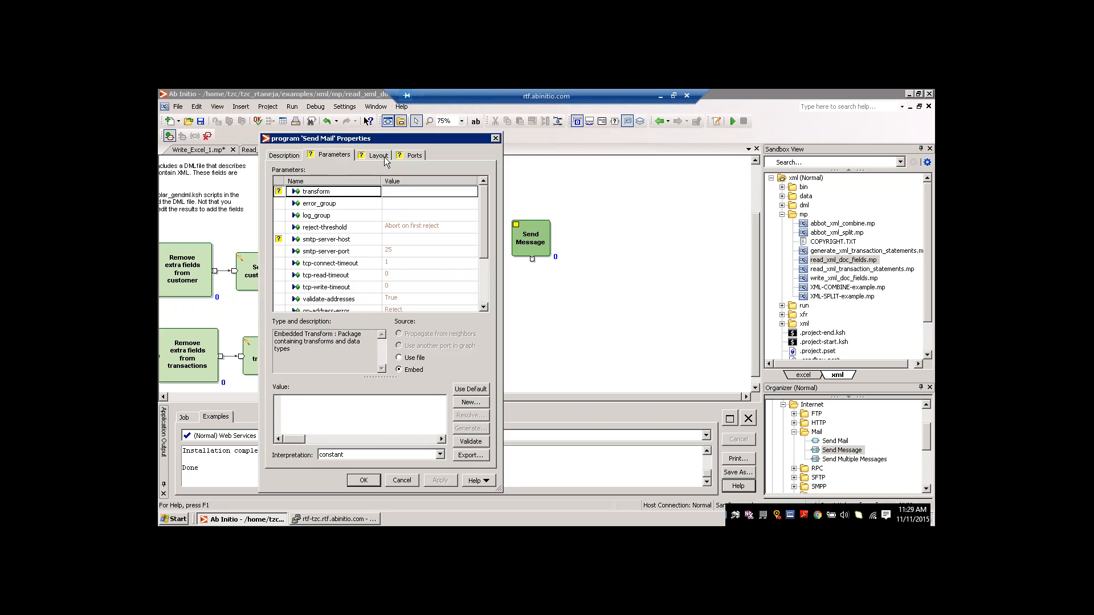
click(378, 156)
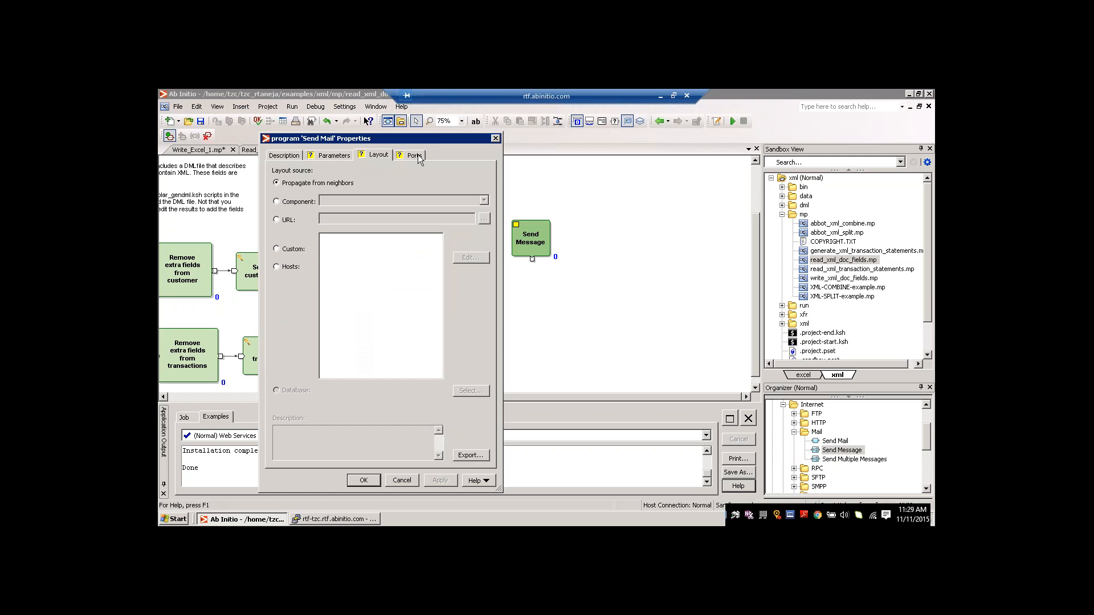
click(335, 155)
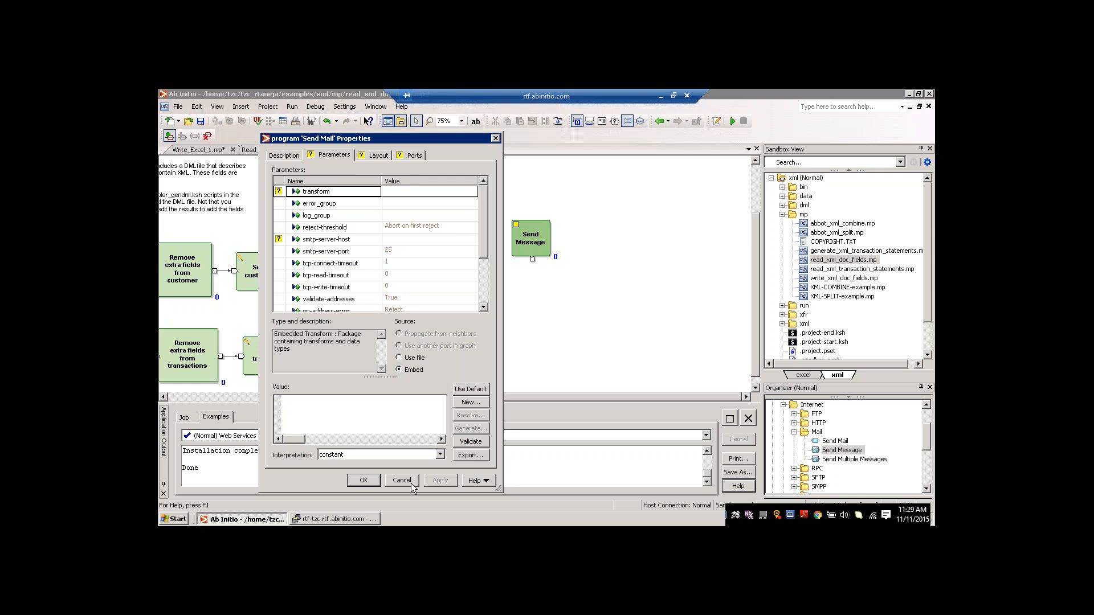
click(411, 484)
Step: Add a Send Multiple Messages component to the graph beside Send Message and look through its parameters
click(855, 459)
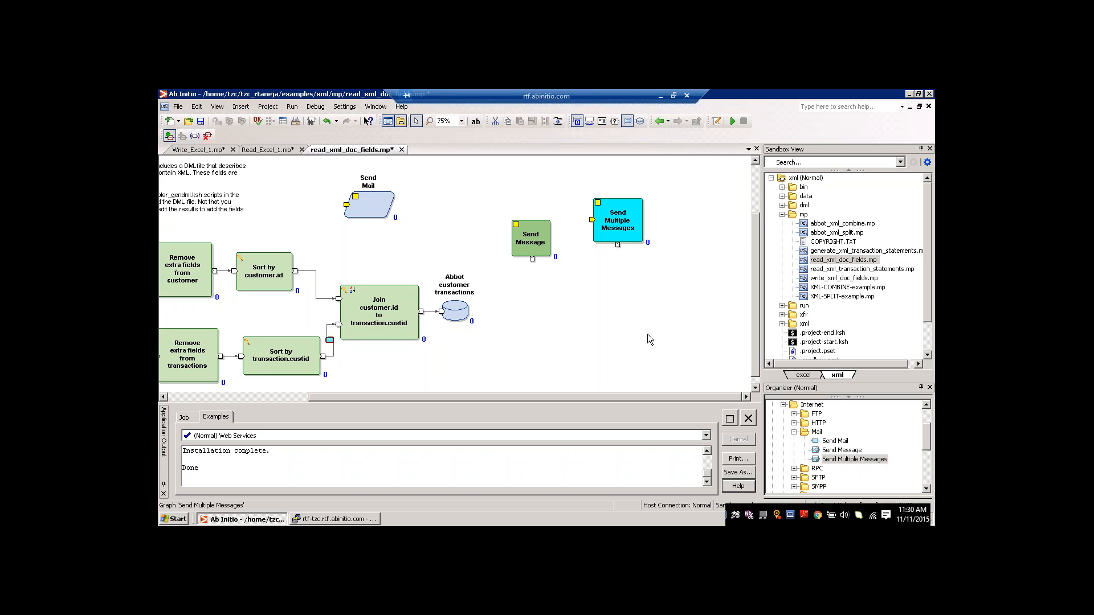
double_click(627, 227)
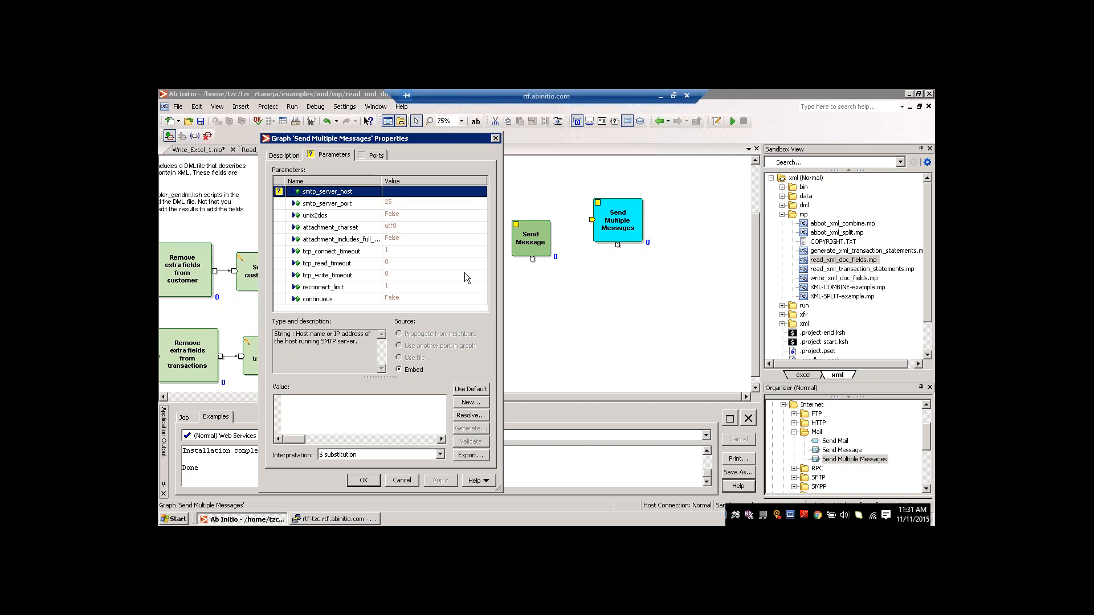
click(410, 480)
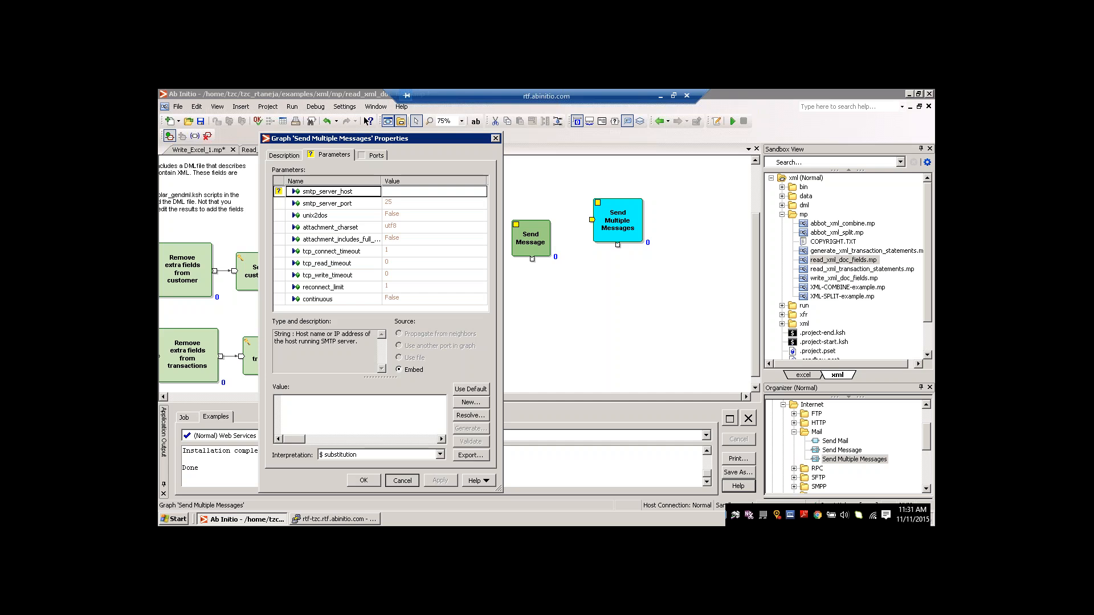
key(Escape)
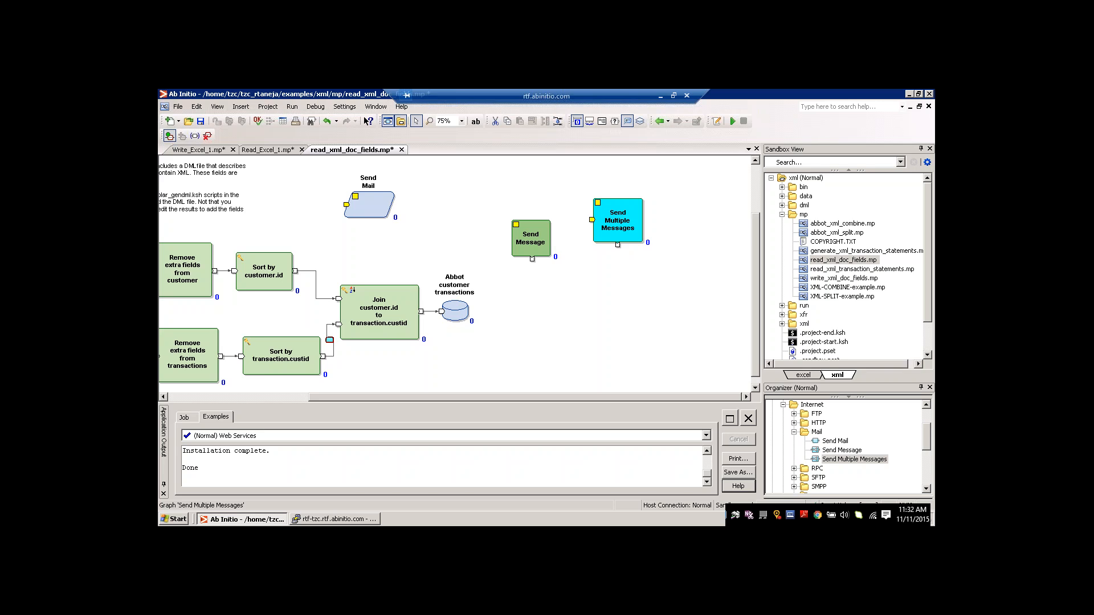
Step: Reopen Send Message's parameters to compare them with Send Multiple Messages, and cancel the properties
double_click(531, 240)
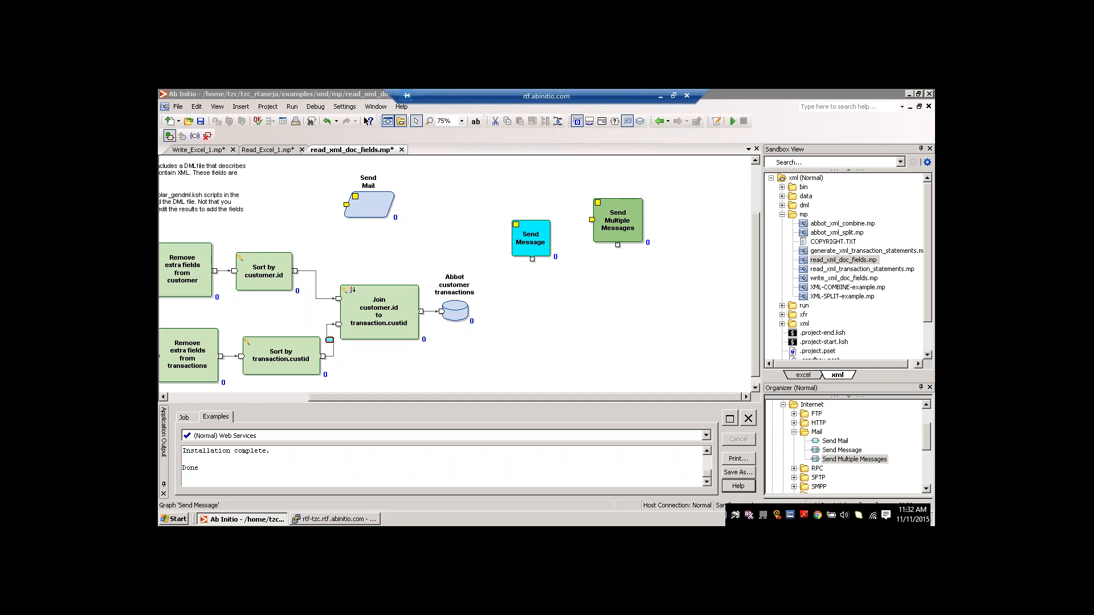
double_click(613, 229)
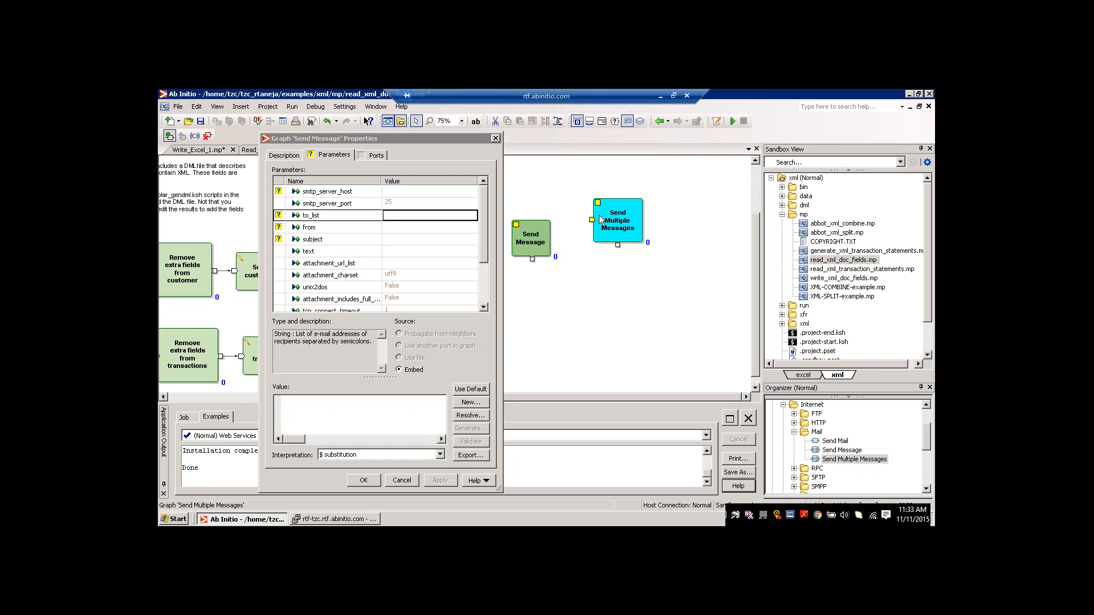
mouse_move(601, 219)
click(410, 481)
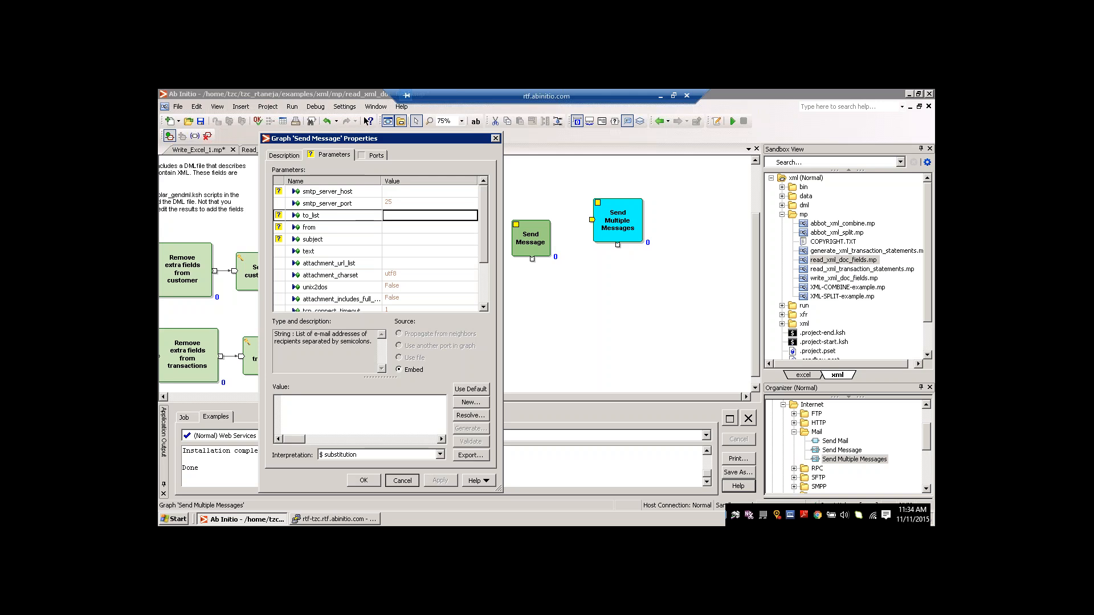
click(402, 481)
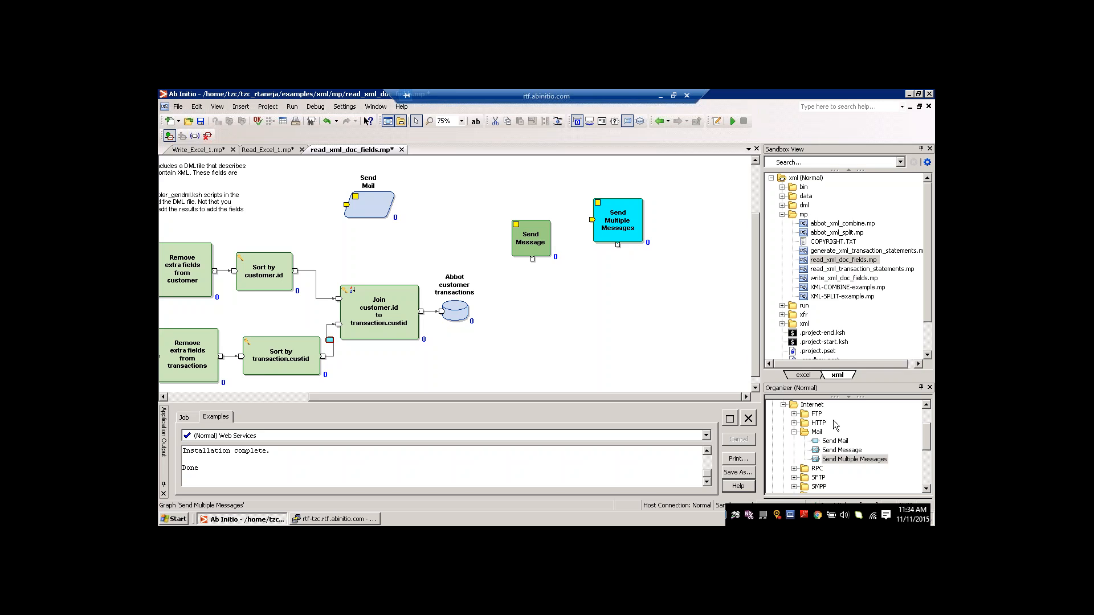
Step: Search the component library for Trash, add it to the graph above Send Message, and close its properties without changes
click(834, 402)
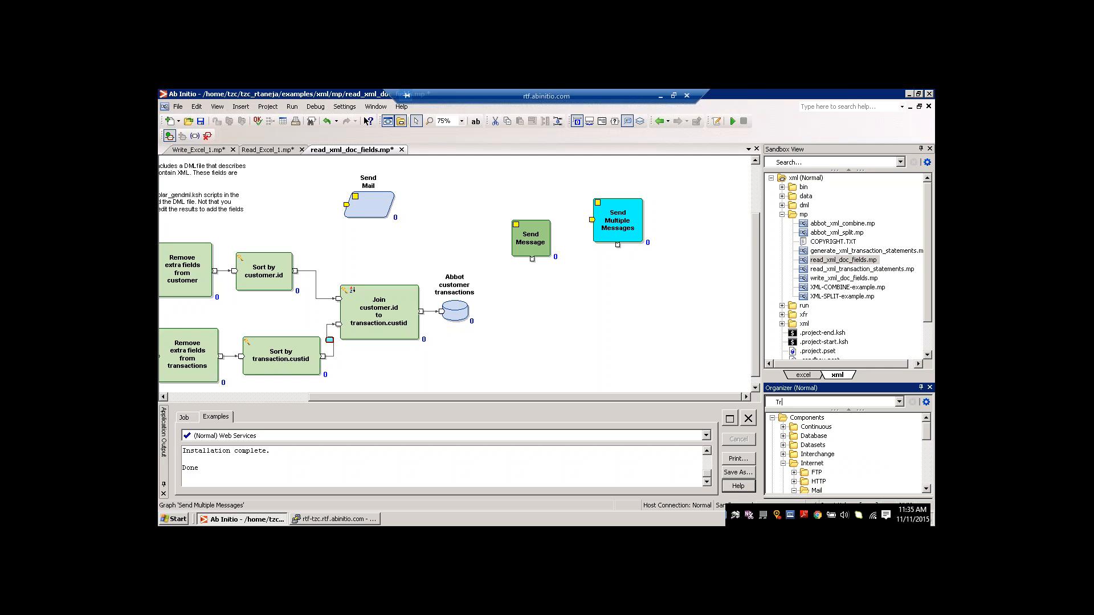
text(a)
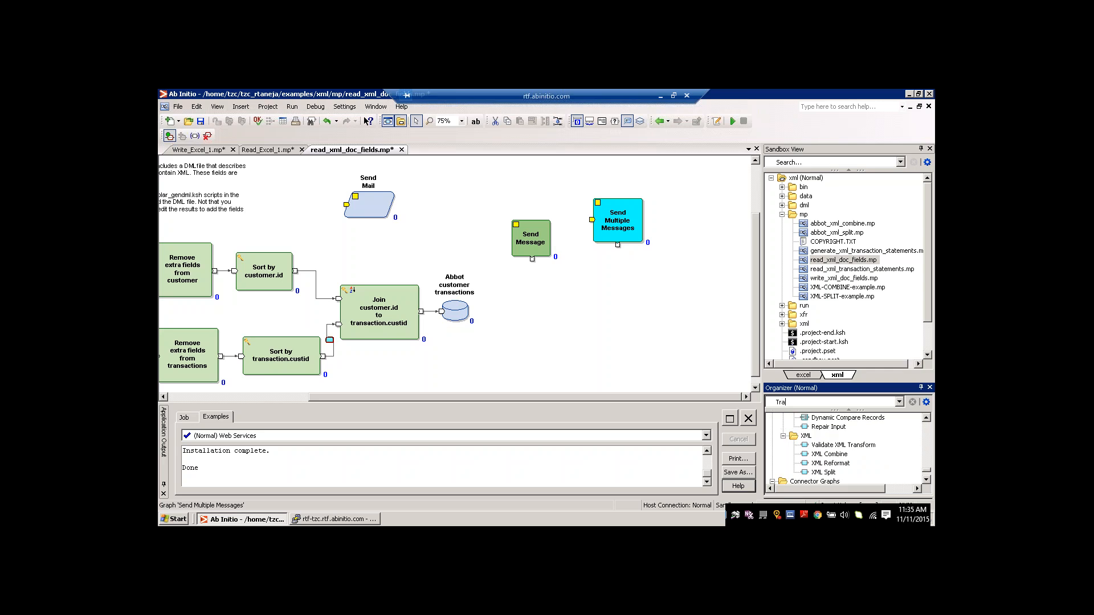
text(sh)
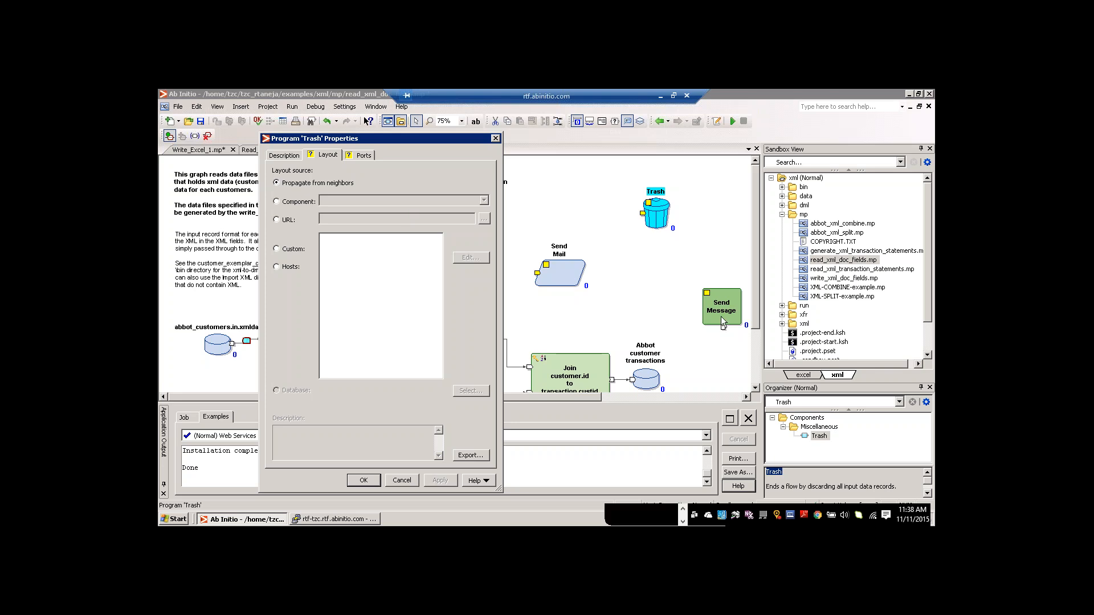
mouse_move(721, 319)
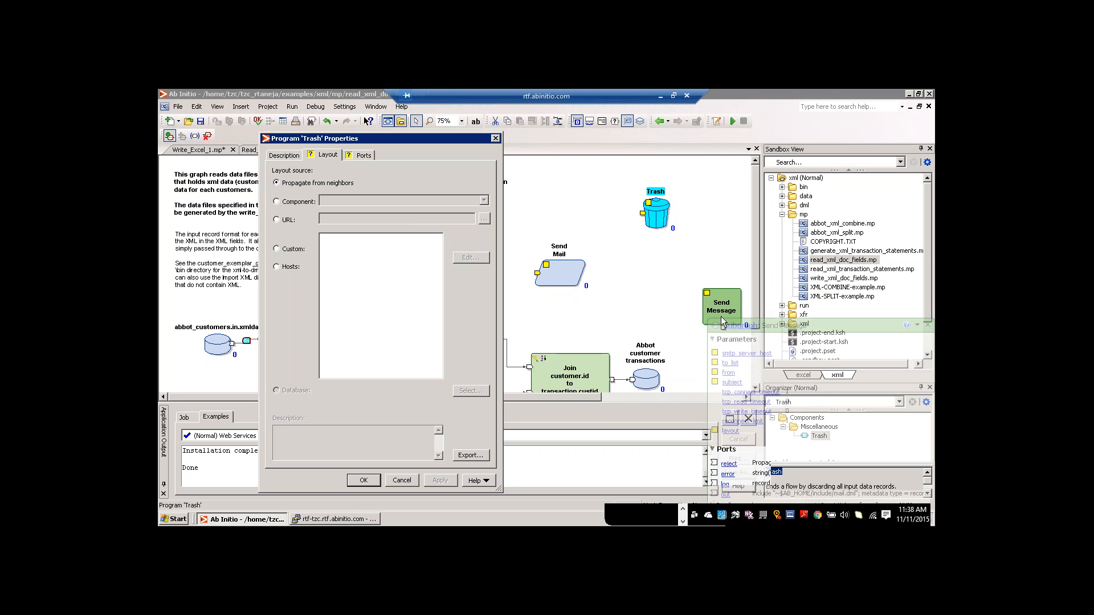
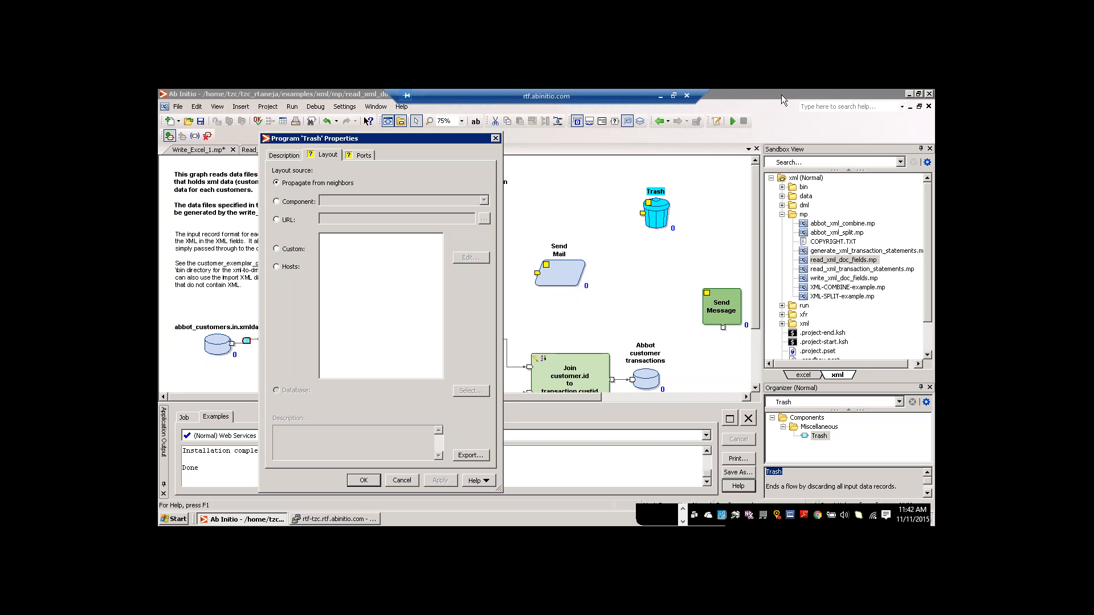
click(496, 138)
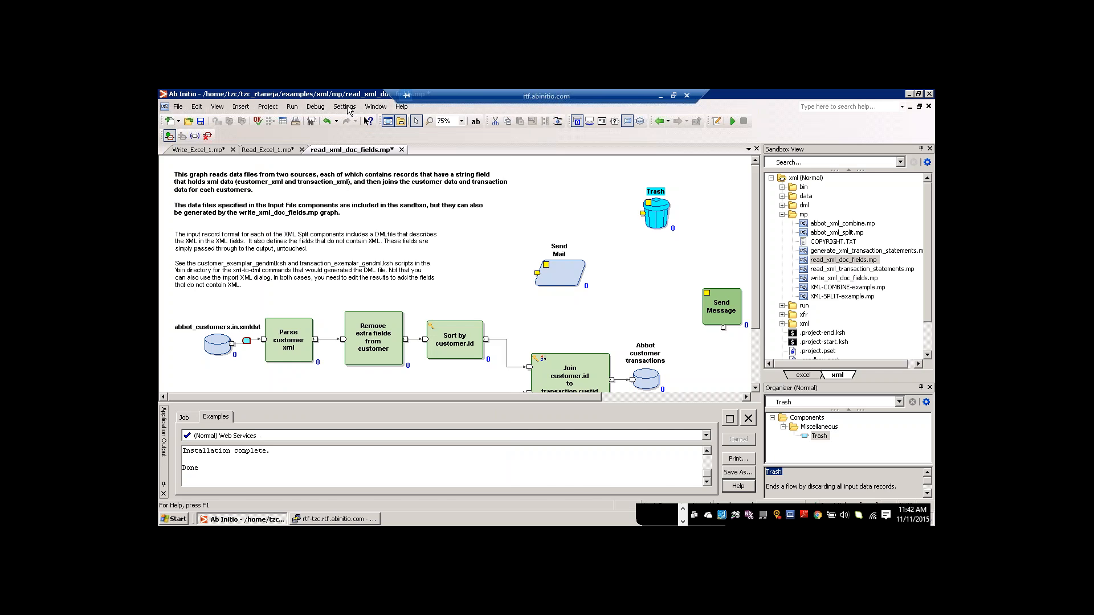
Step: Disable watchers for the graph and accept the deletion of all watcher datasets
click(315, 106)
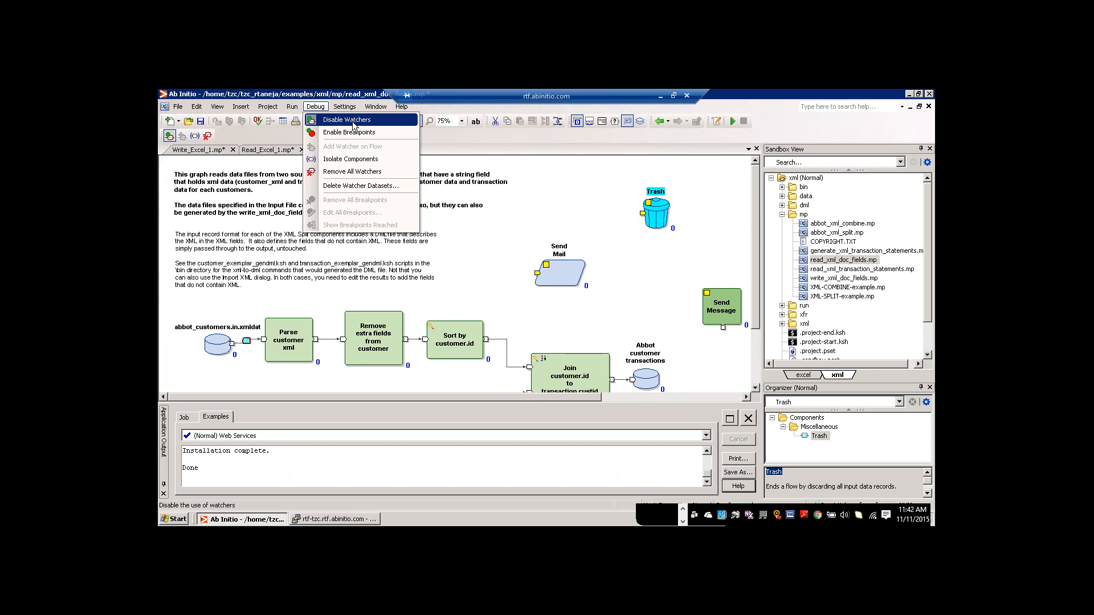
click(353, 124)
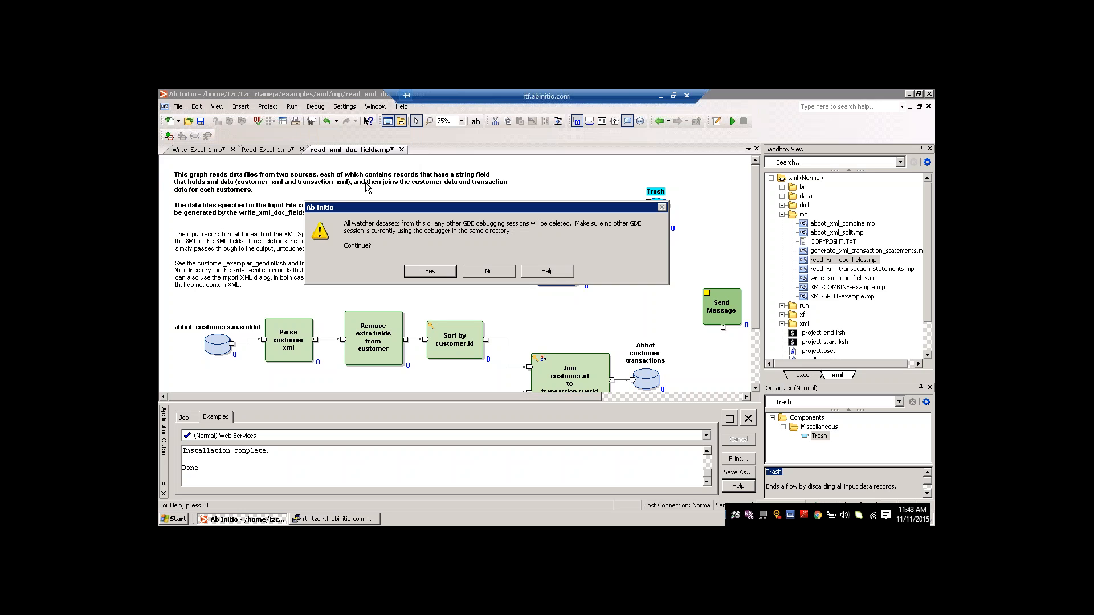
click(438, 272)
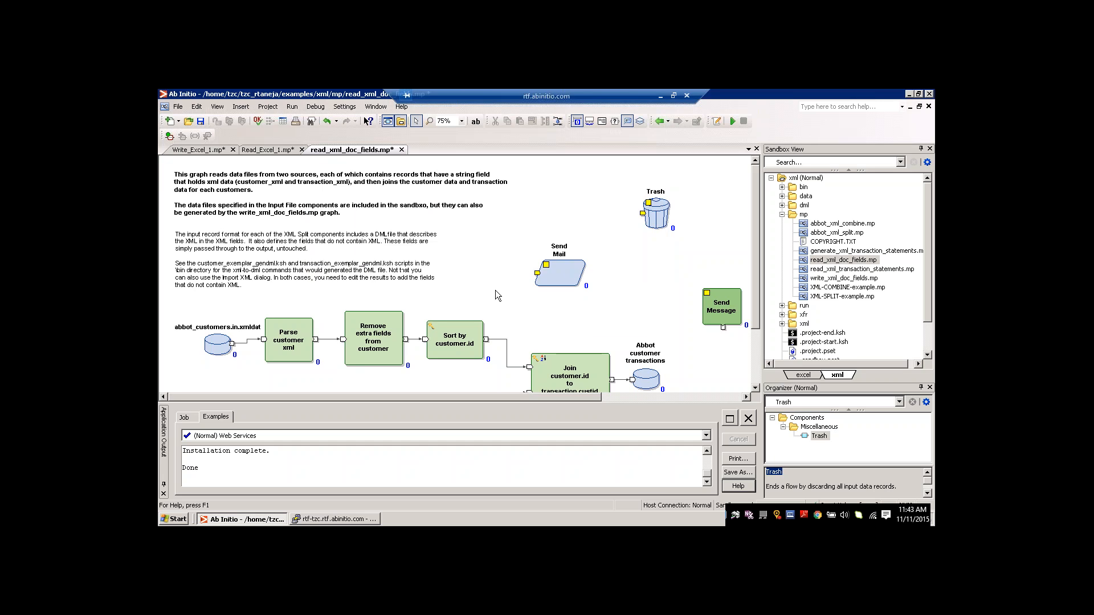
scroll(494, 289, down, 1)
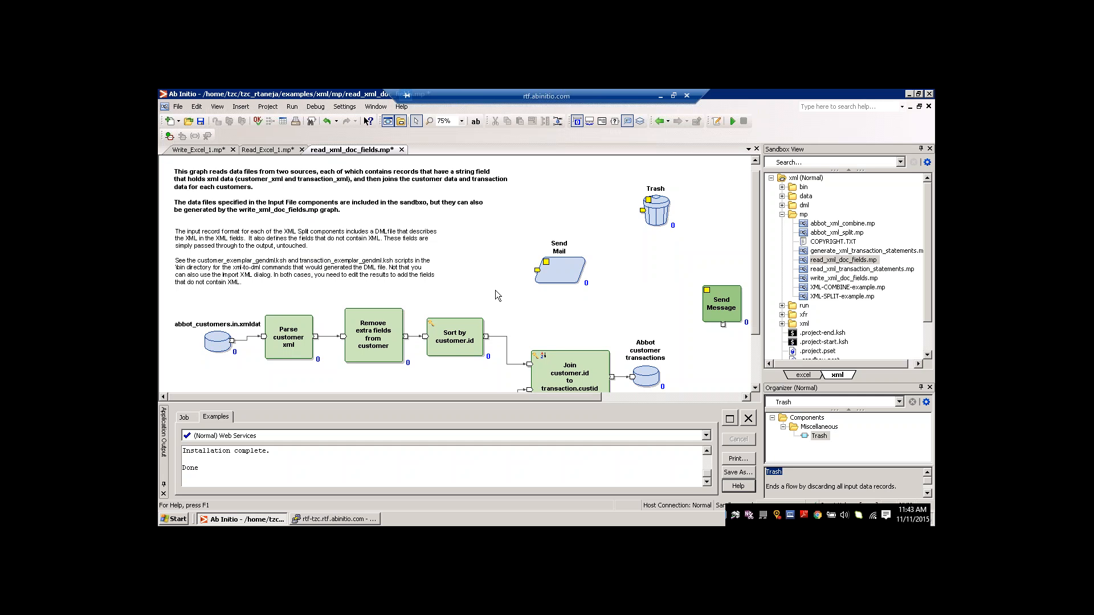
scroll(495, 289, down, 1)
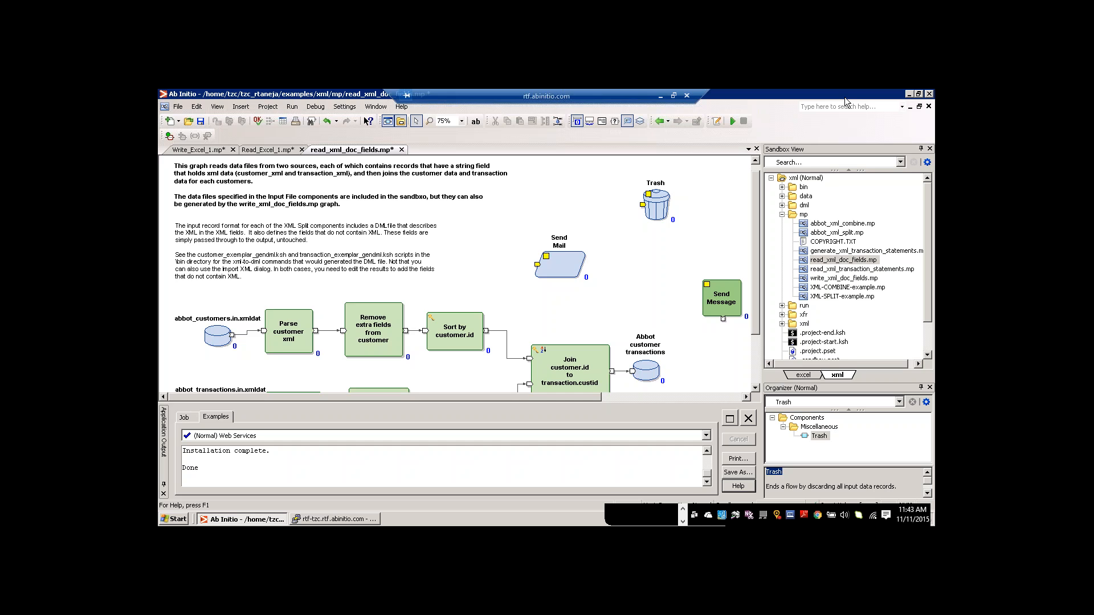
scroll(845, 103, down, 1)
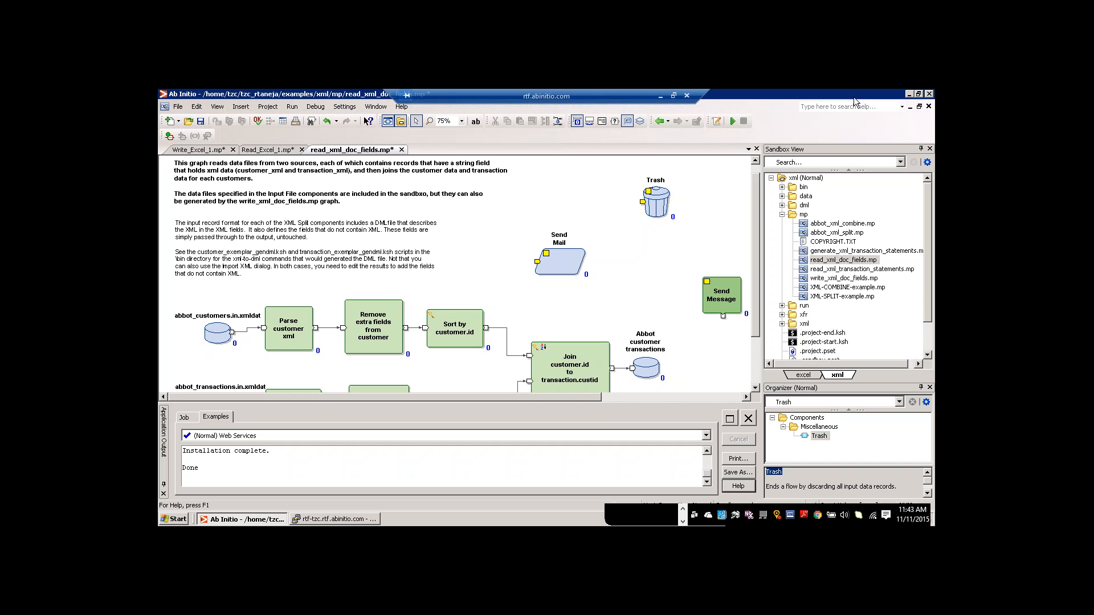
scroll(750, 372, down, 1)
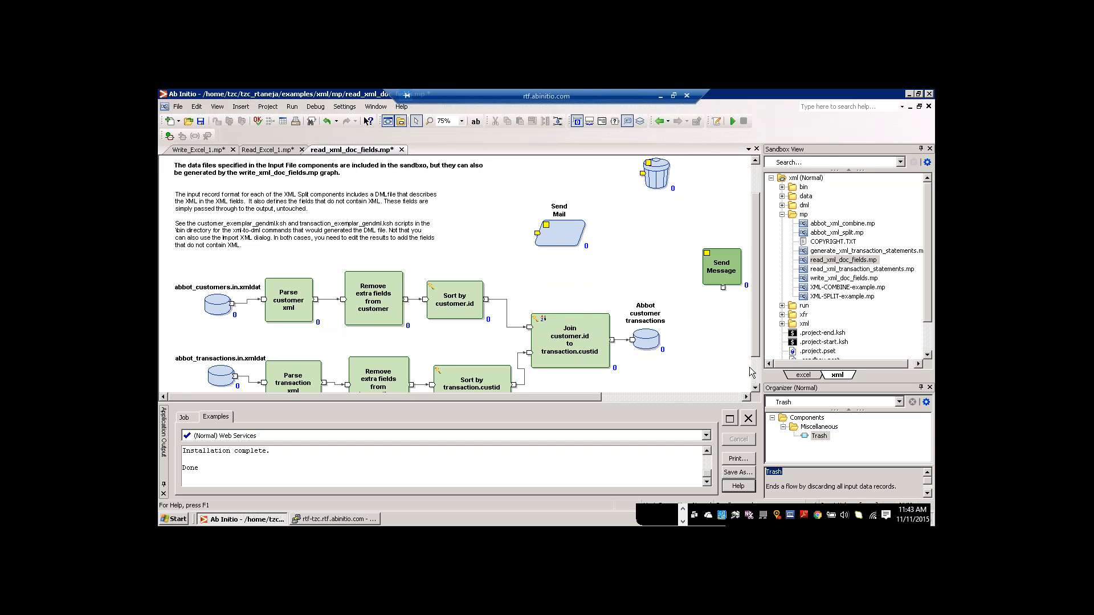
drag(755, 194, 755, 198)
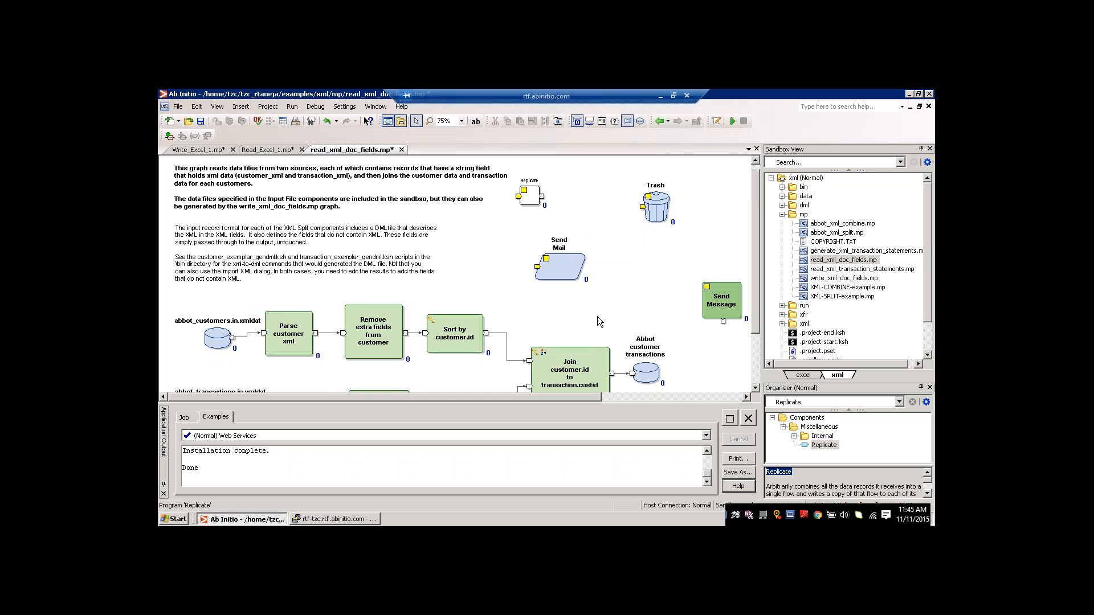
drag(486, 333, 532, 313)
drag(488, 334, 543, 322)
scroll(559, 316, down, 1)
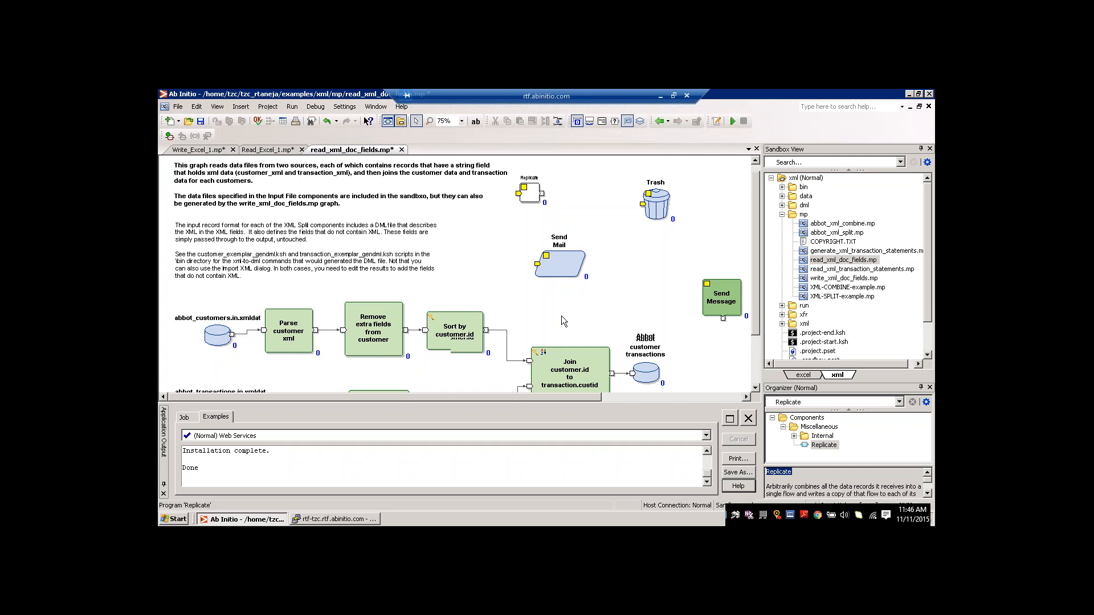
scroll(590, 313, down, 1)
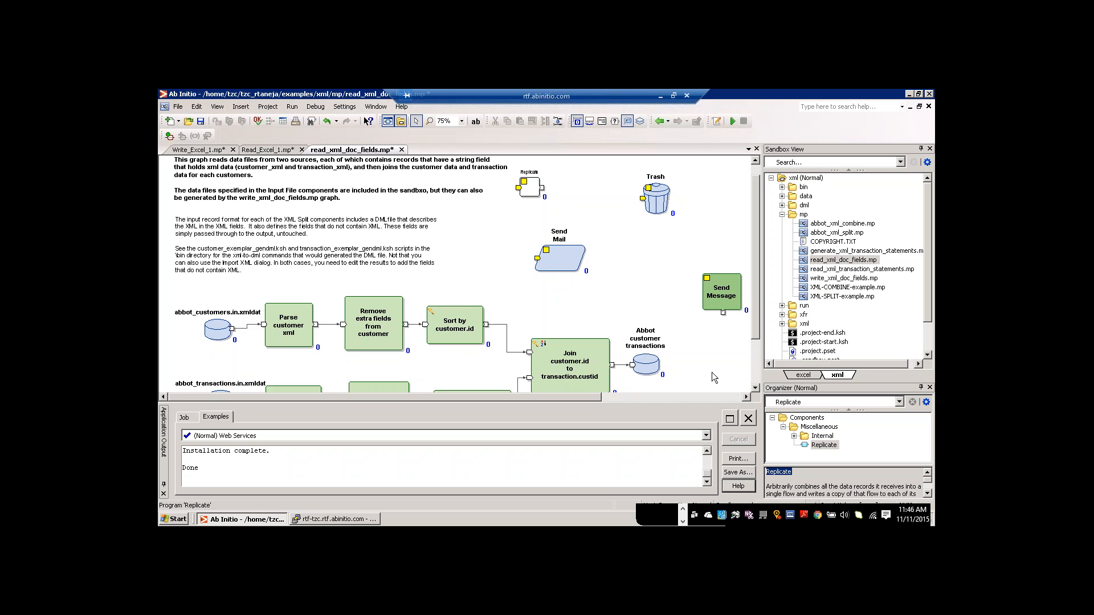
scroll(758, 362, down, 1)
drag(757, 359, 758, 174)
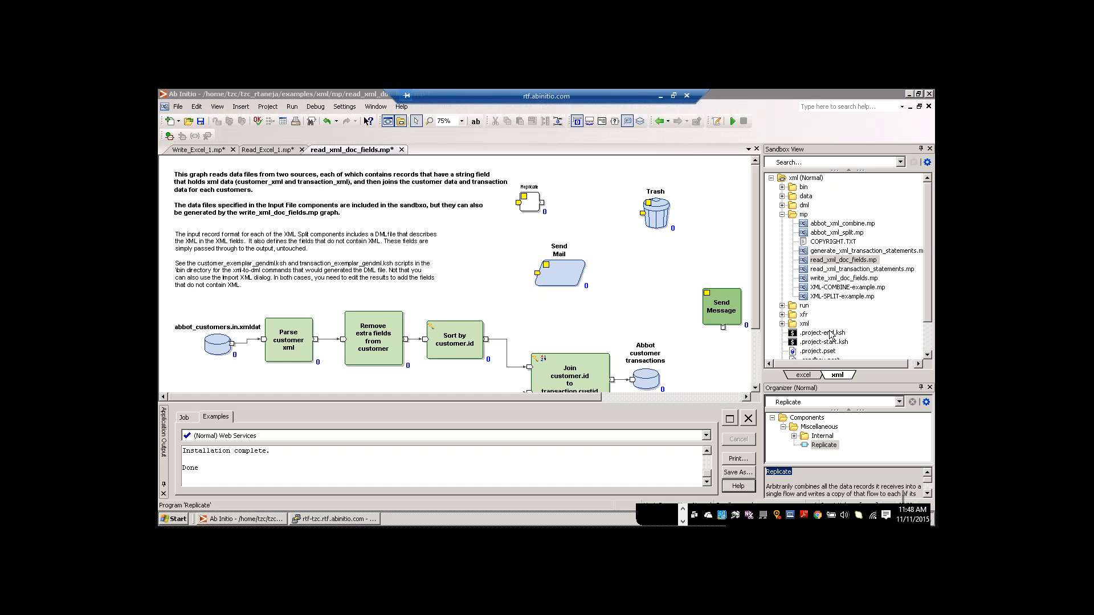
Step: Dock the Windows taskbar along the right edge of the remote desktop
drag(829, 331, 857, 339)
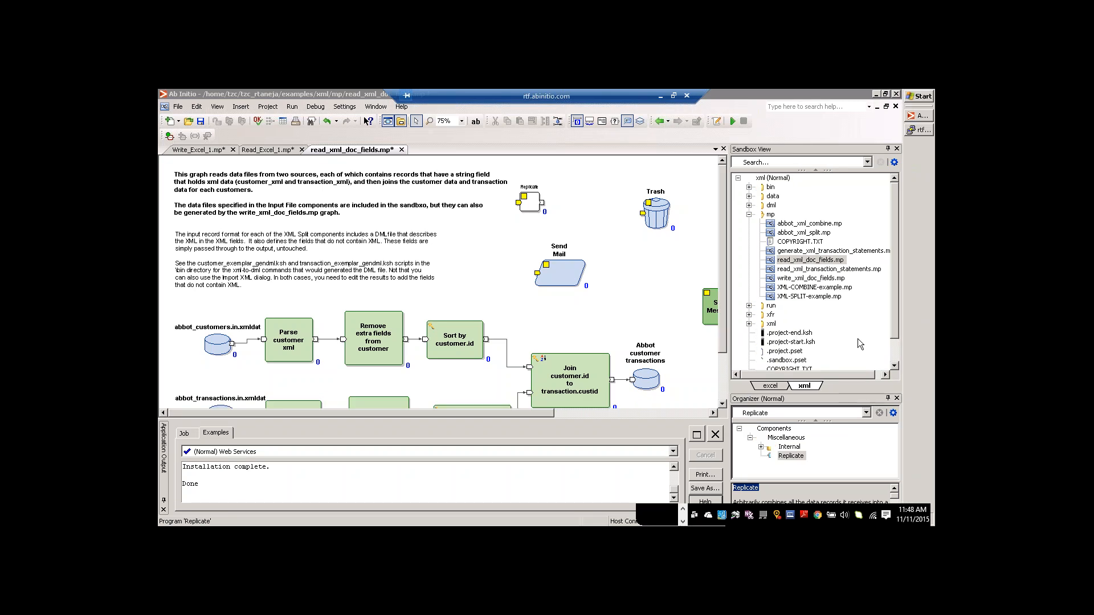